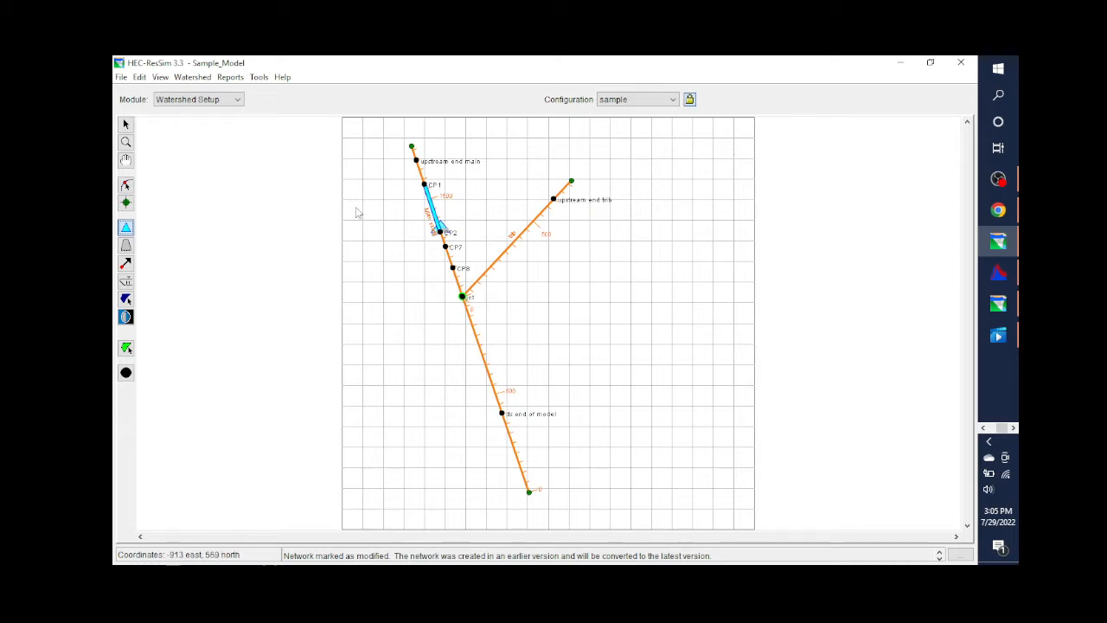
left_click(239, 101)
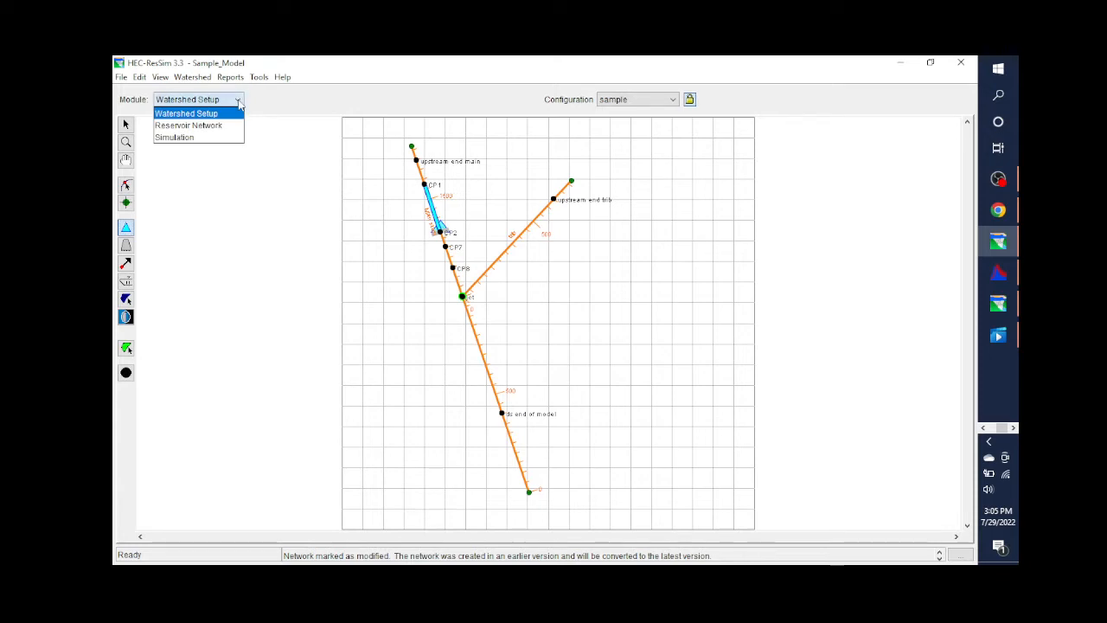
left_click(239, 102)
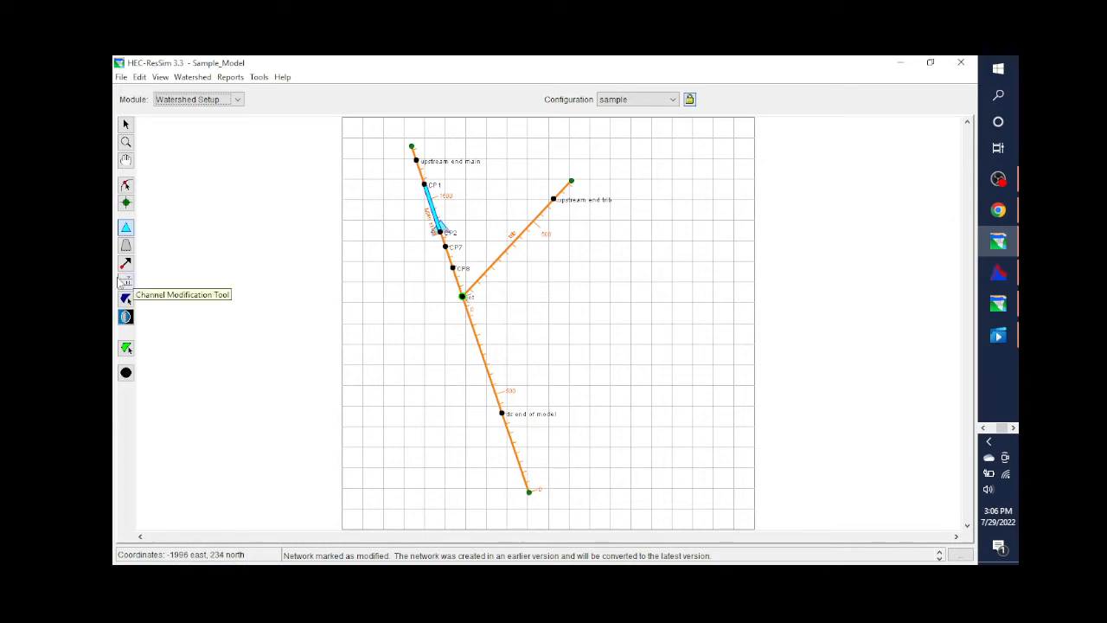
Step: Draw a new stream below the existing tributary, keep its default name, and connect it to the Main stem
left_click(126, 184)
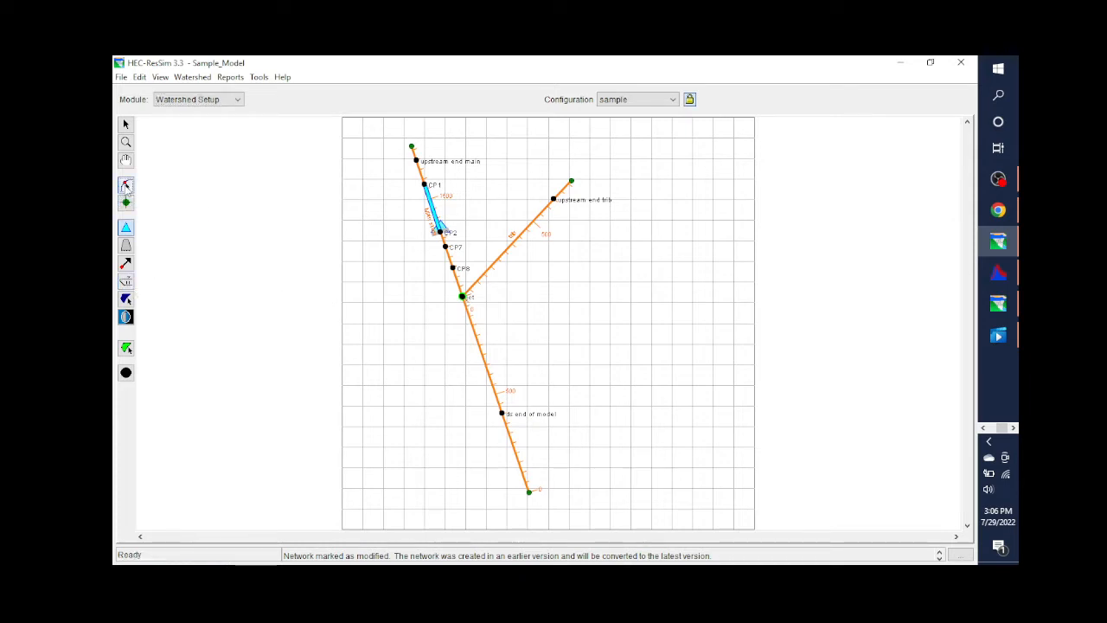
left_click(560, 258)
double_click(478, 344)
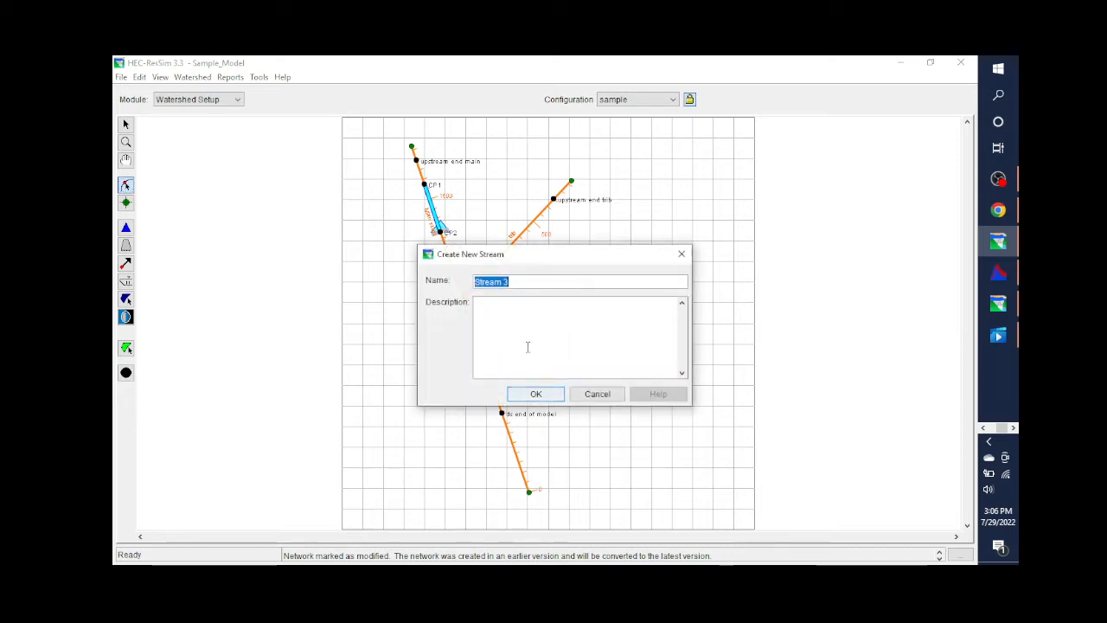
left_click(544, 394)
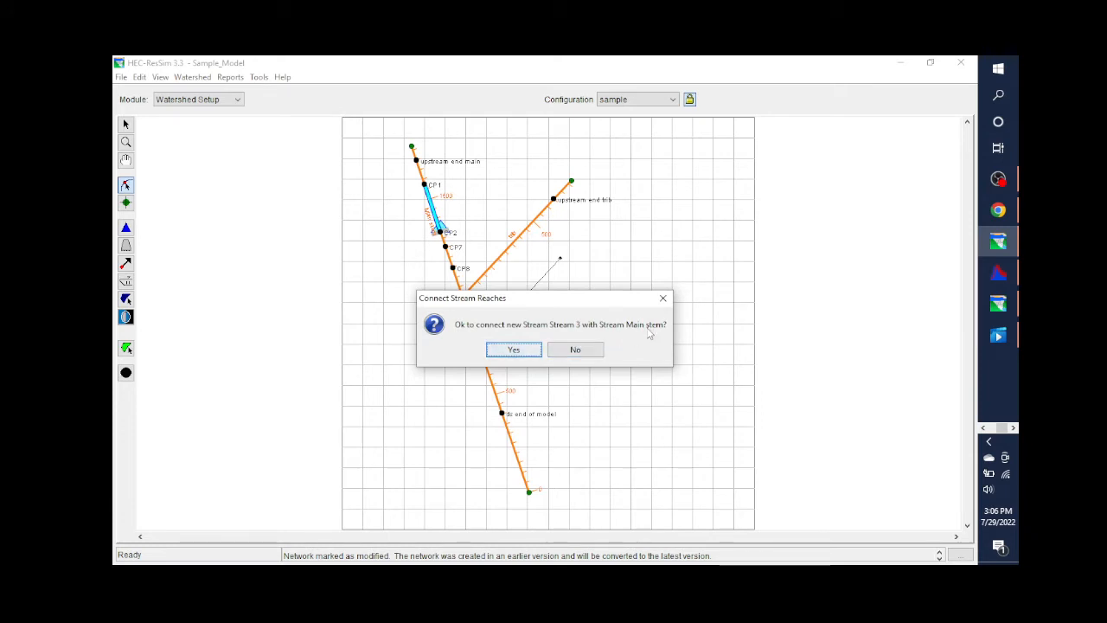
left_click(517, 351)
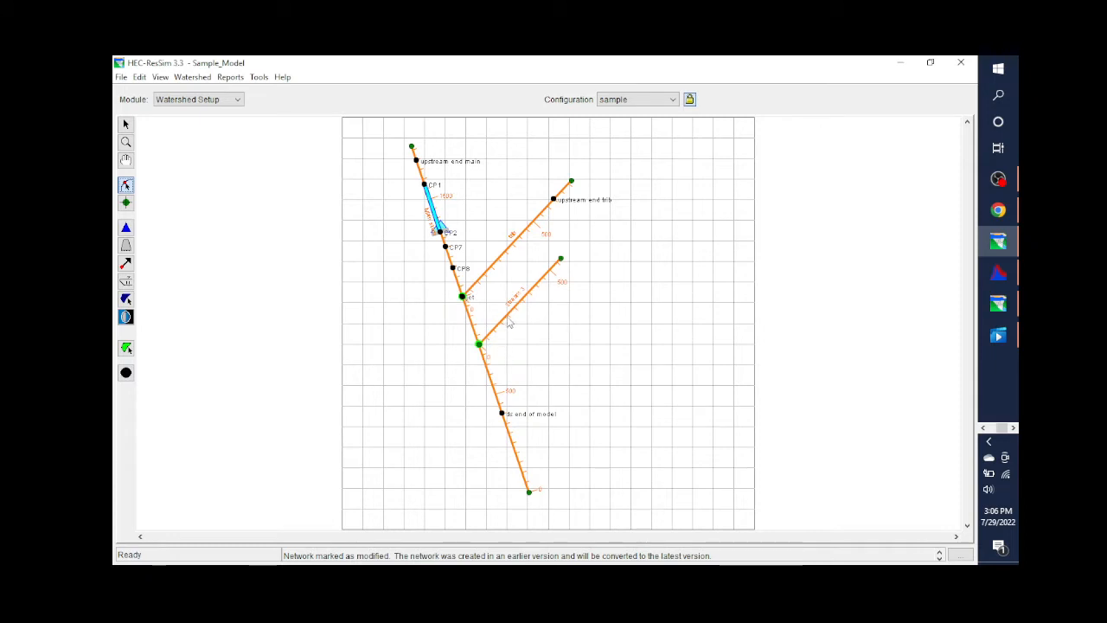
Step: Delete the newly drawn tributary stream, Stream 3, from the watershed
mouse_move(504, 321)
left_click(523, 302)
right_click(523, 301)
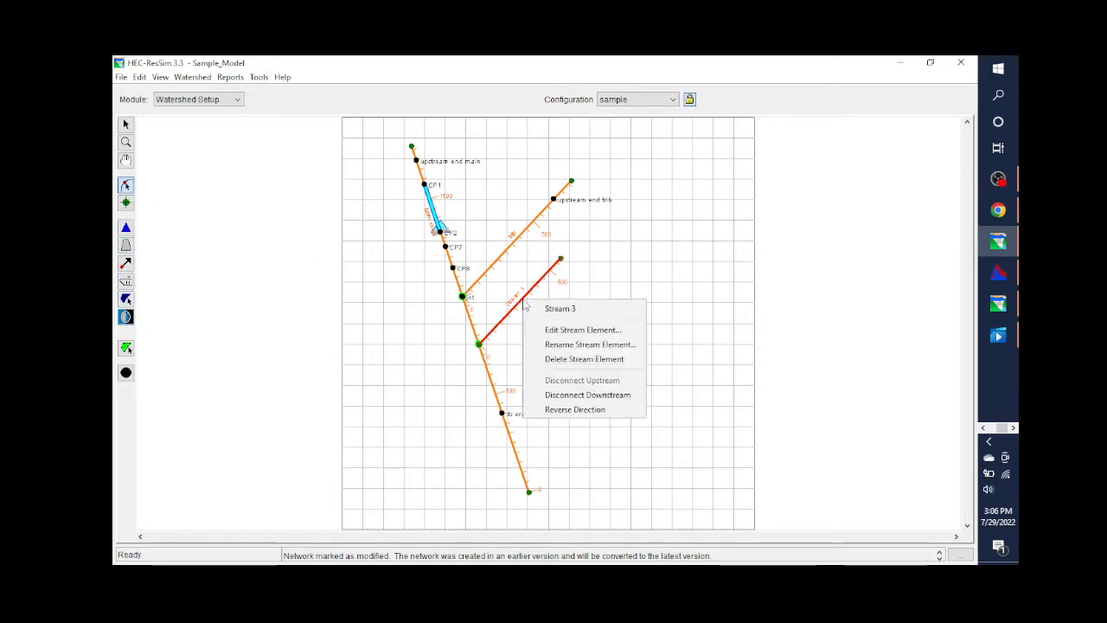
left_click(567, 358)
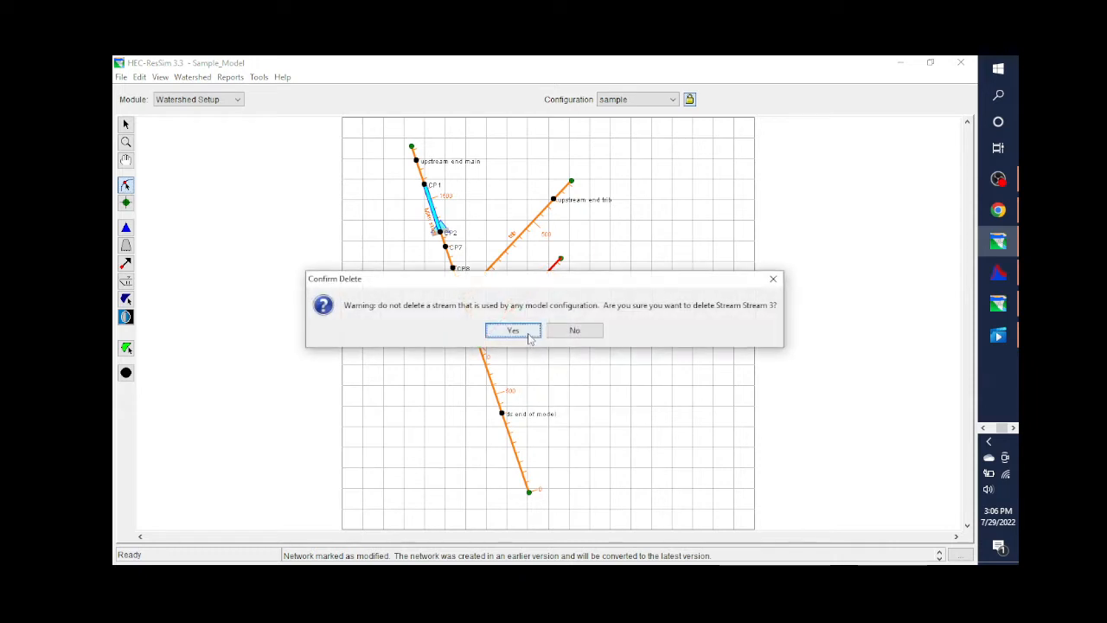
left_click(525, 335)
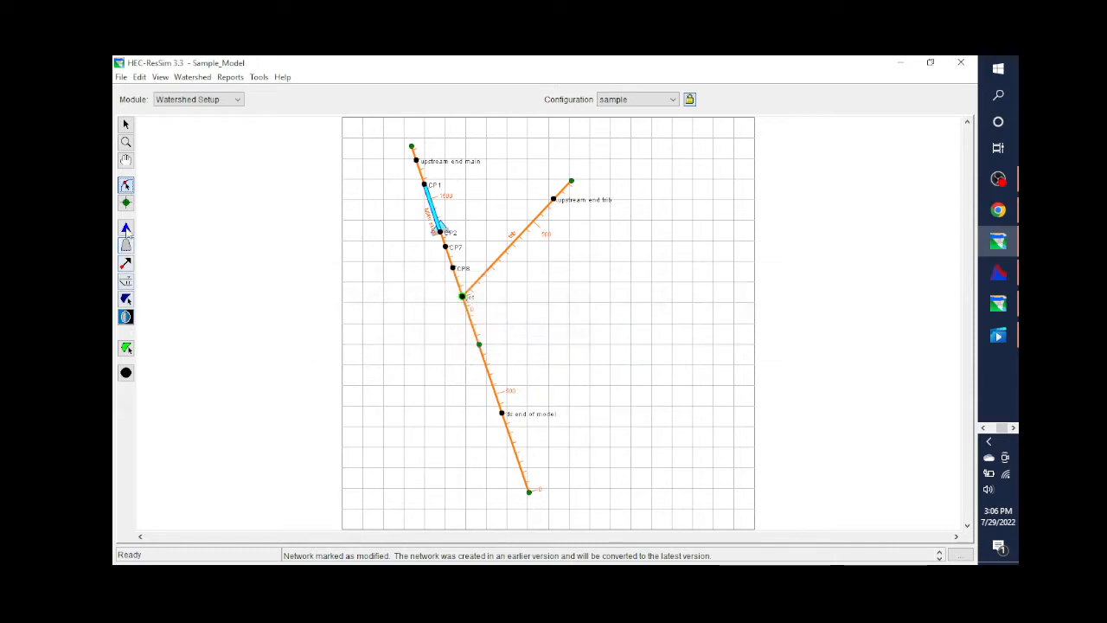
Step: Delete the leftover stream node on the Main stem where the removed stream joined it
left_click(125, 203)
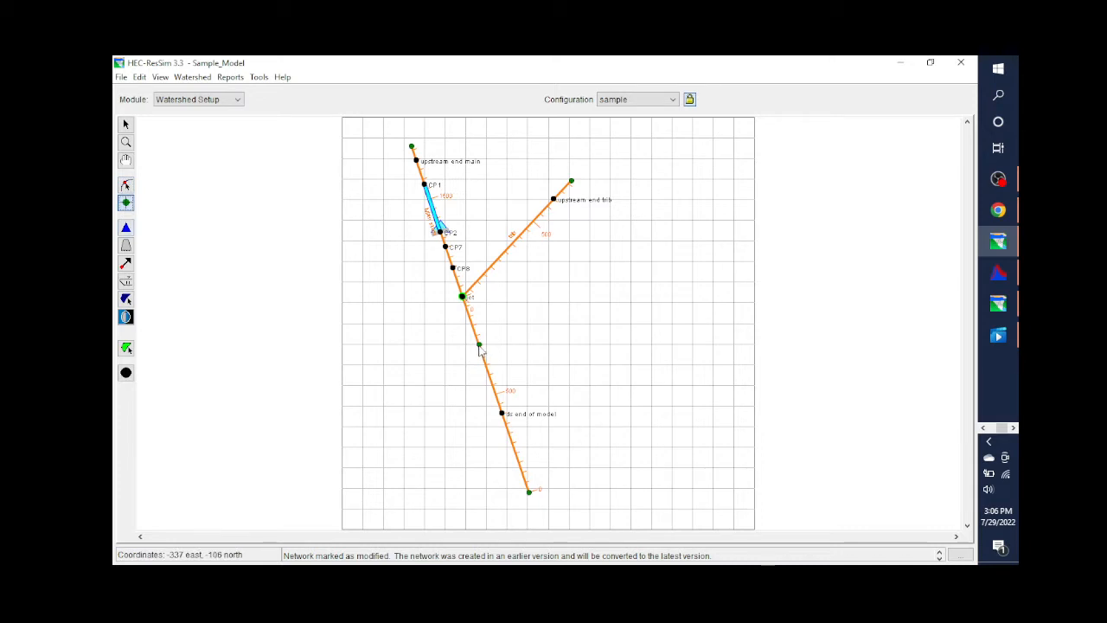
right_click(480, 348)
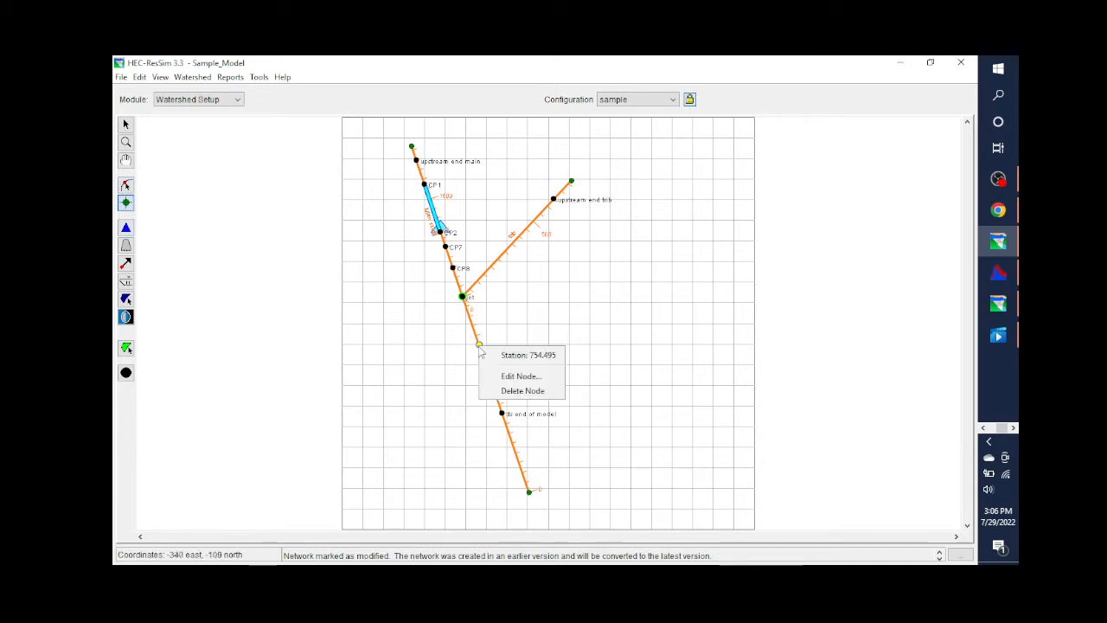
left_click(511, 391)
left_click(529, 331)
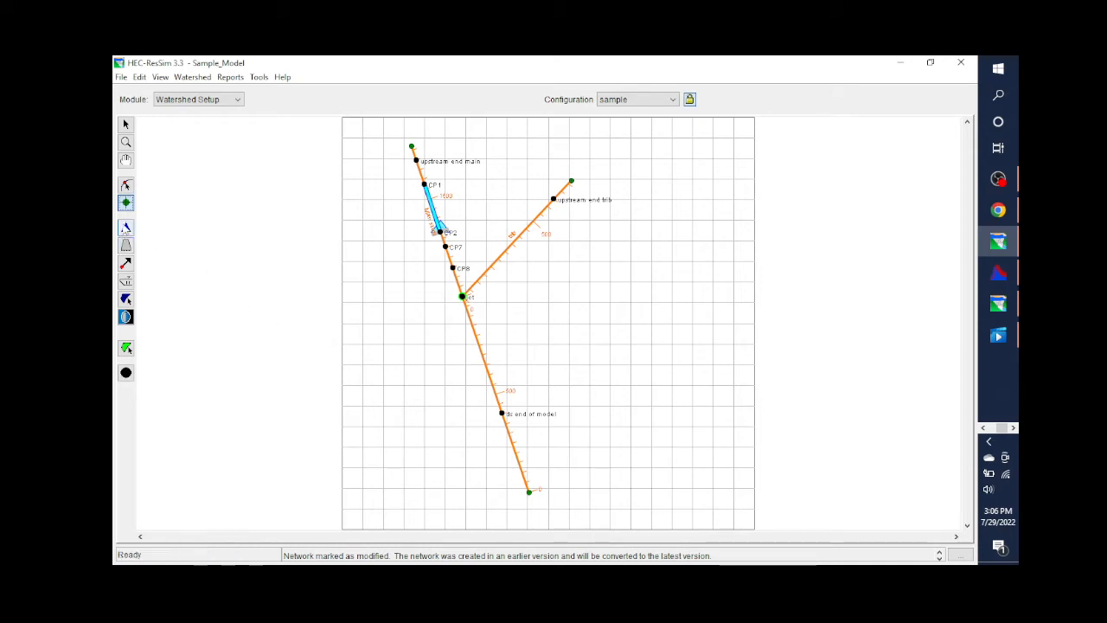
Step: Try to create a reservoir on the Main stem between the tributary junction and the downstream end of the model
left_click(125, 228)
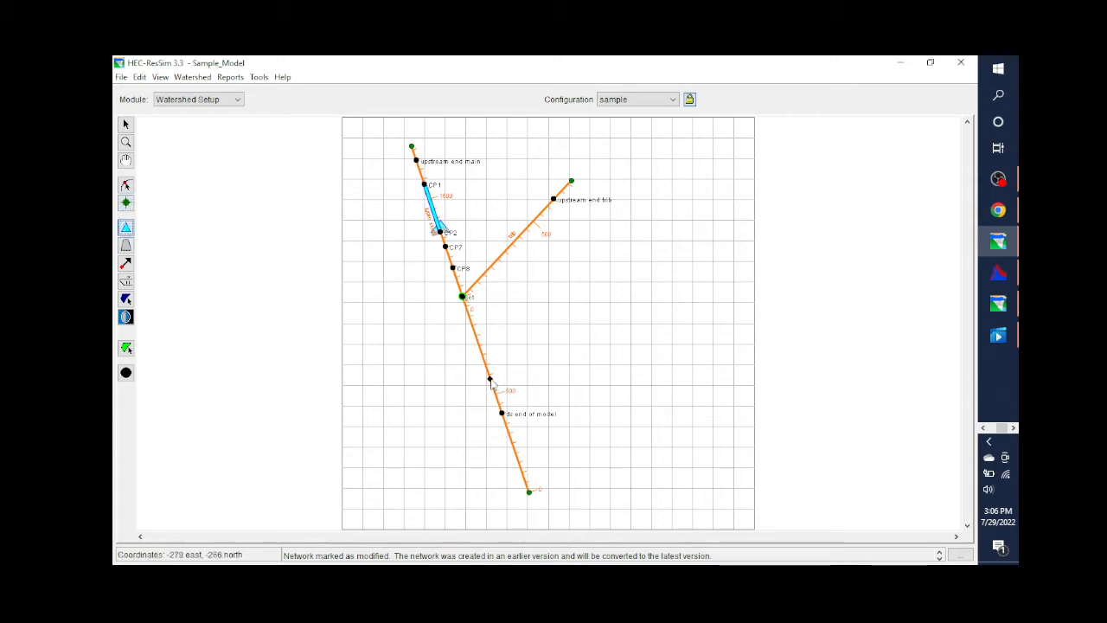
left_click(490, 380)
left_click(484, 338)
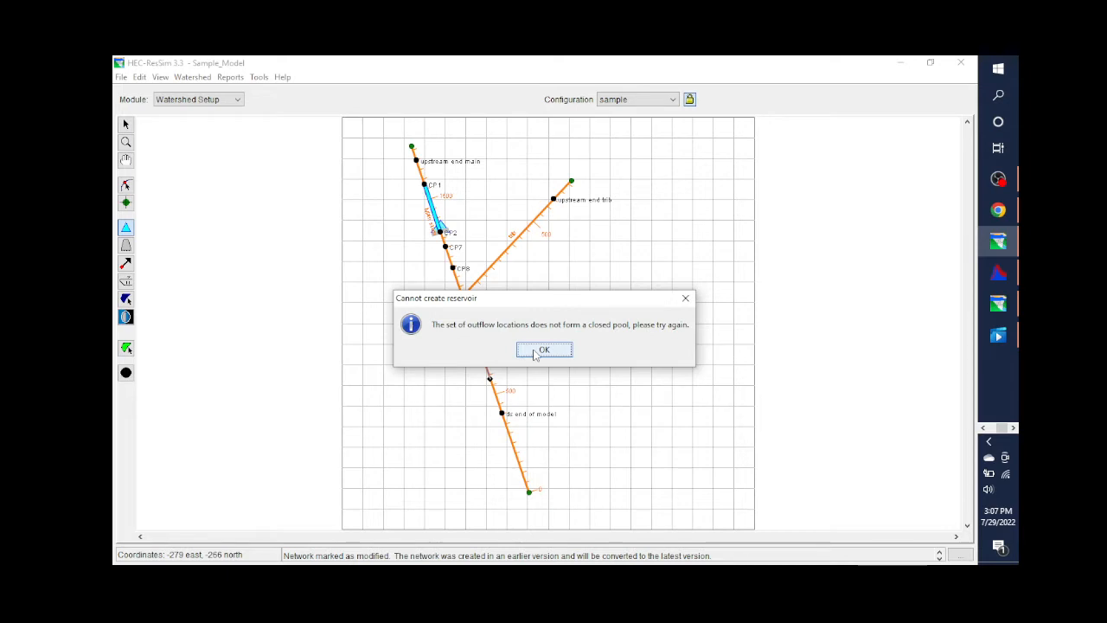
left_click(542, 350)
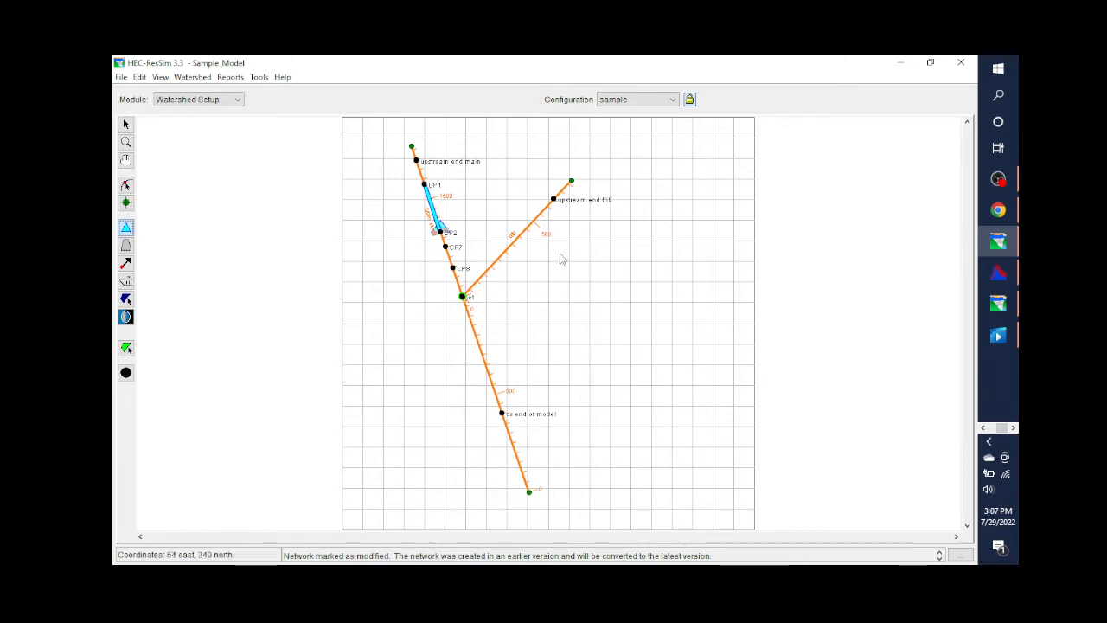
Step: Switch to the Reservoir Network module without saving the configuration changes
left_click(237, 99)
left_click(219, 125)
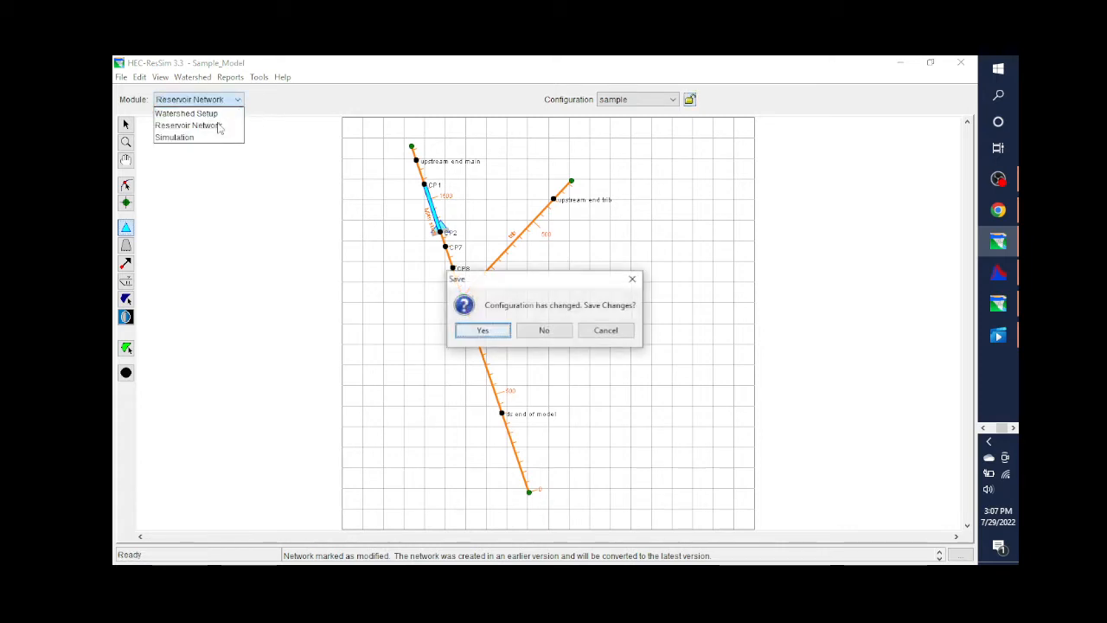
left_click(546, 330)
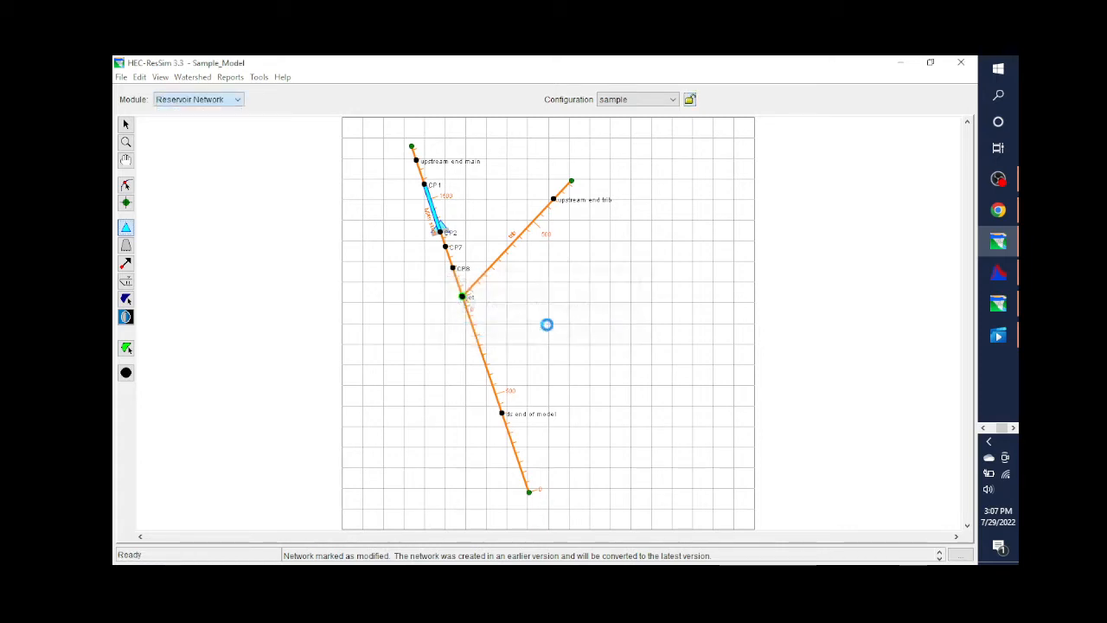
left_click(545, 330)
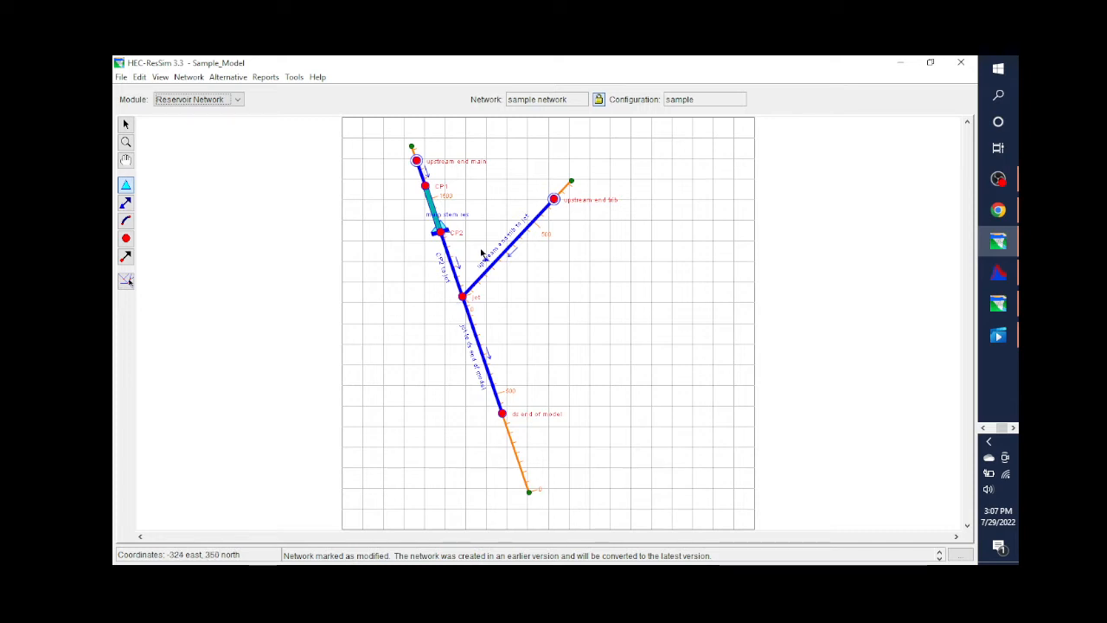
Step: Review the local flow properties of the junction "upstream end main" and leave them unmodified
left_click(126, 238)
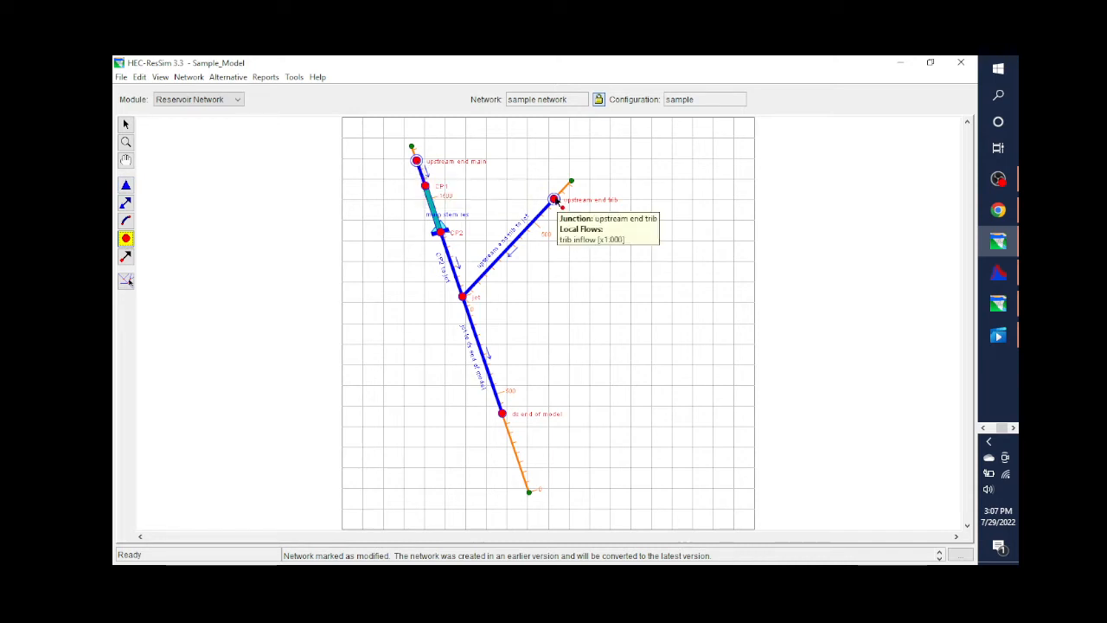
right_click(416, 161)
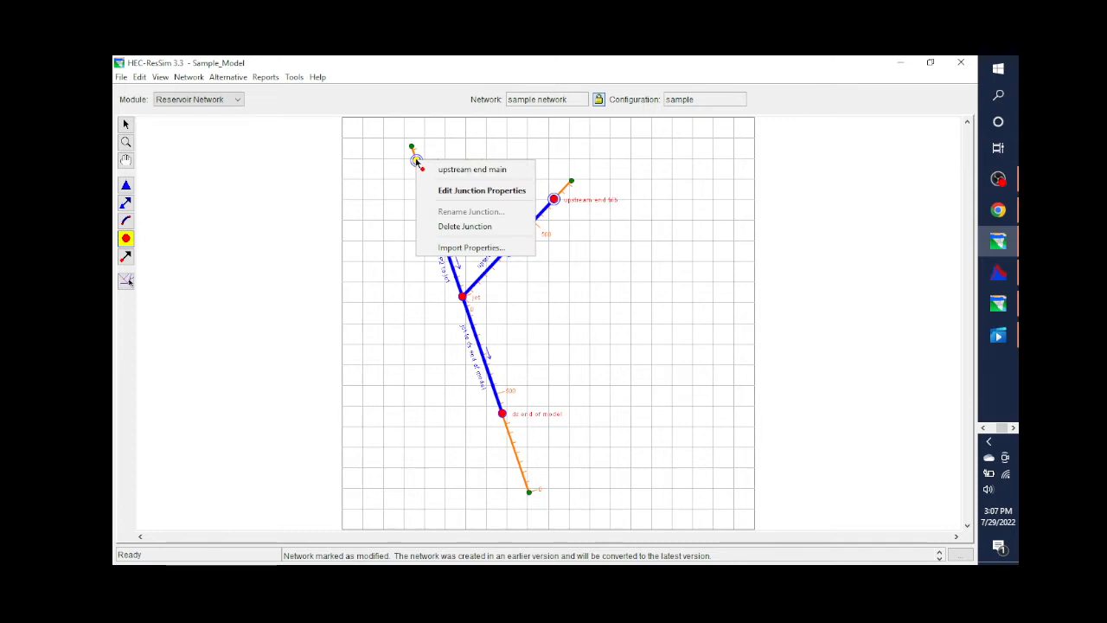
left_click(447, 190)
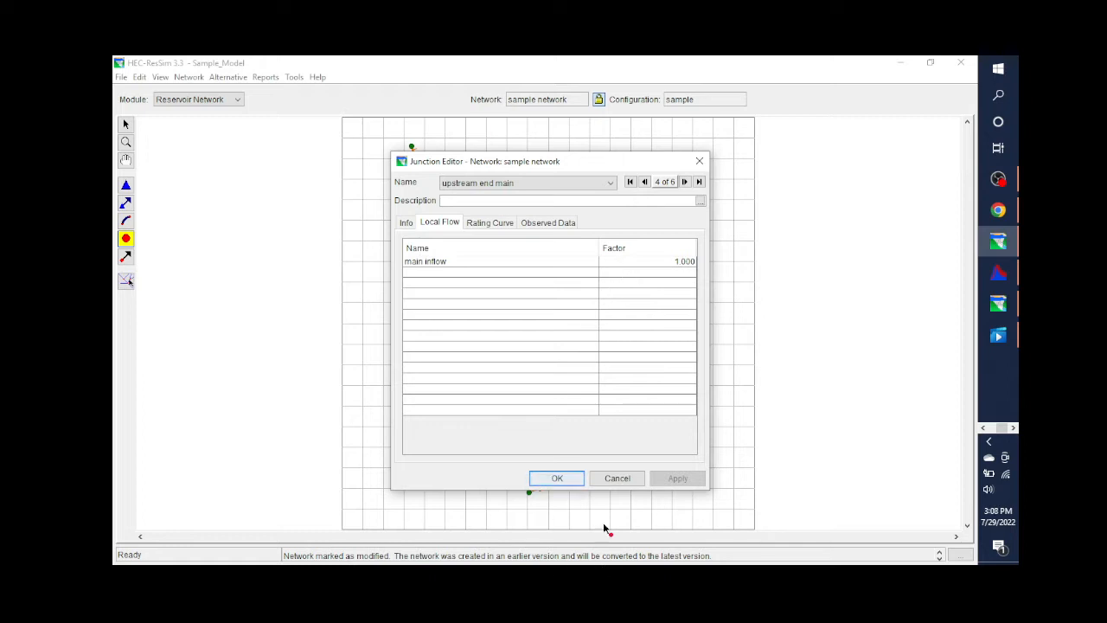
left_click(617, 480)
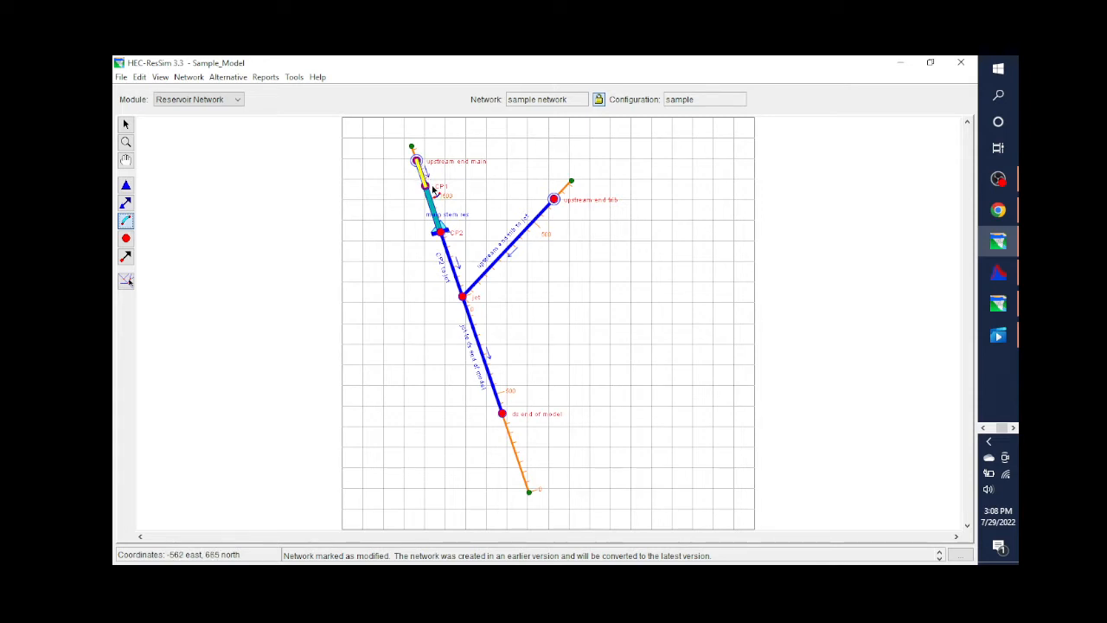
Step: Examine the routing methods available for the reach from upstream end main to CP1, discarding any changes
right_click(423, 176)
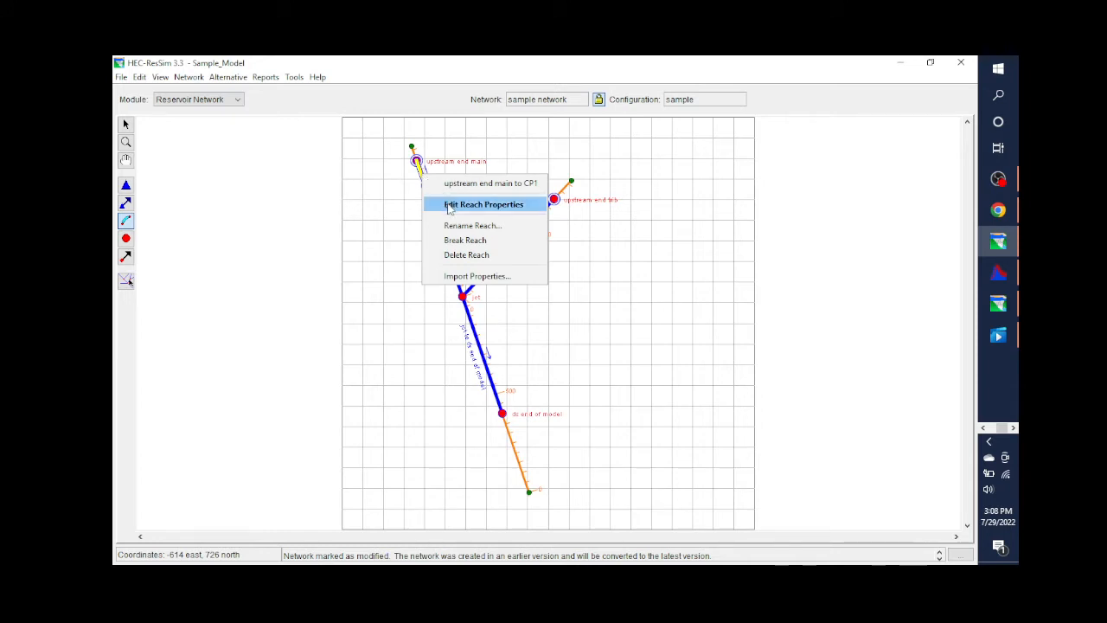
left_click(449, 208)
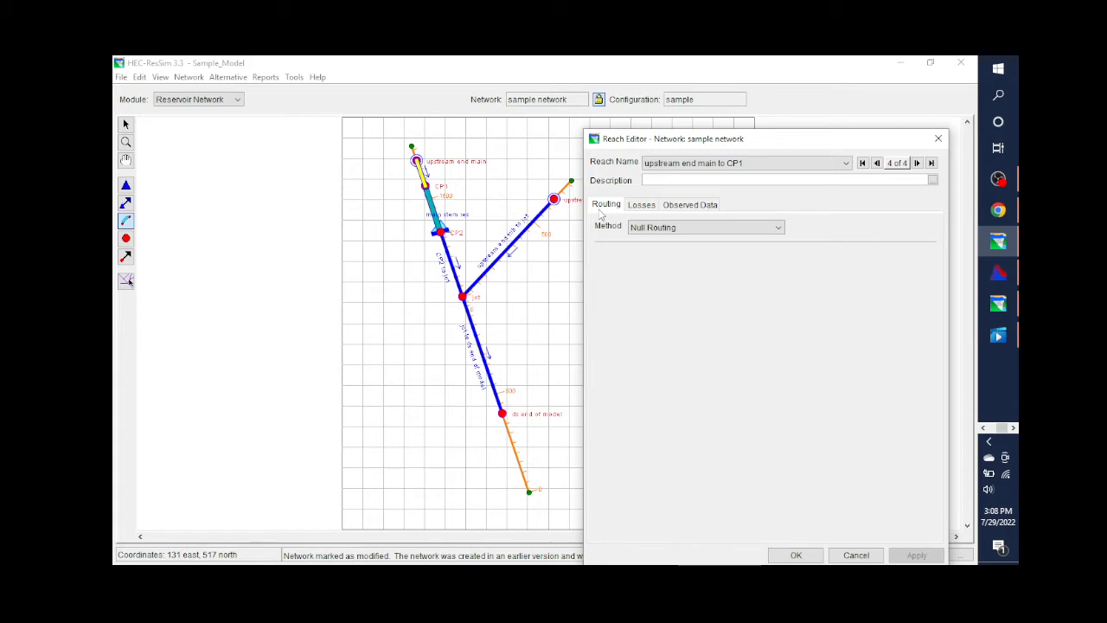
left_click(746, 229)
left_click(747, 229)
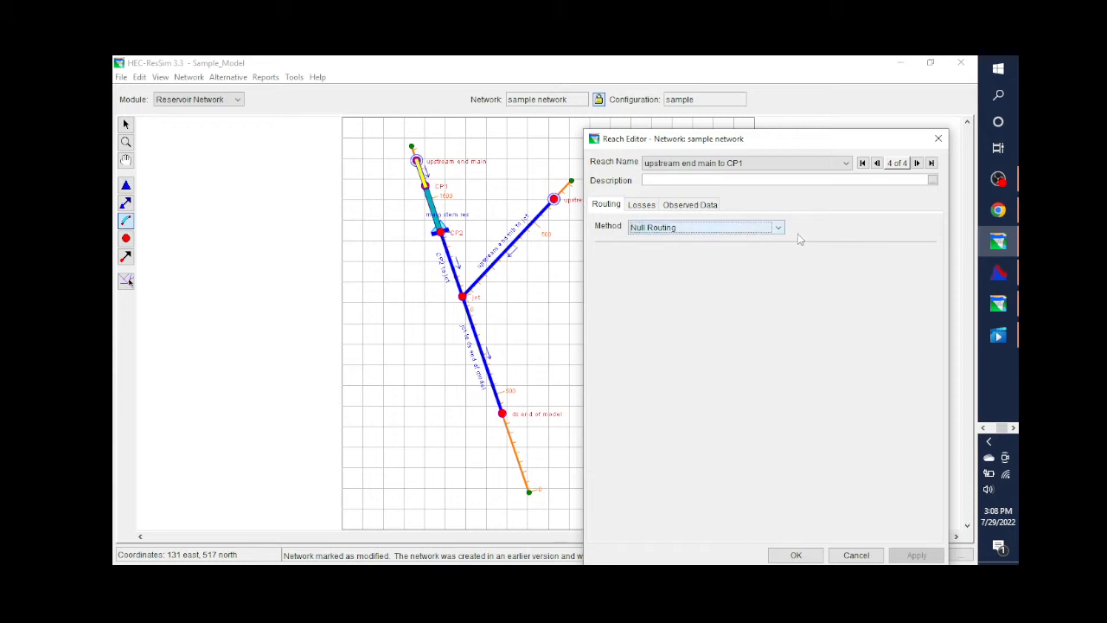
left_click(775, 229)
left_click(775, 229)
left_click(777, 231)
left_click(779, 231)
left_click(778, 232)
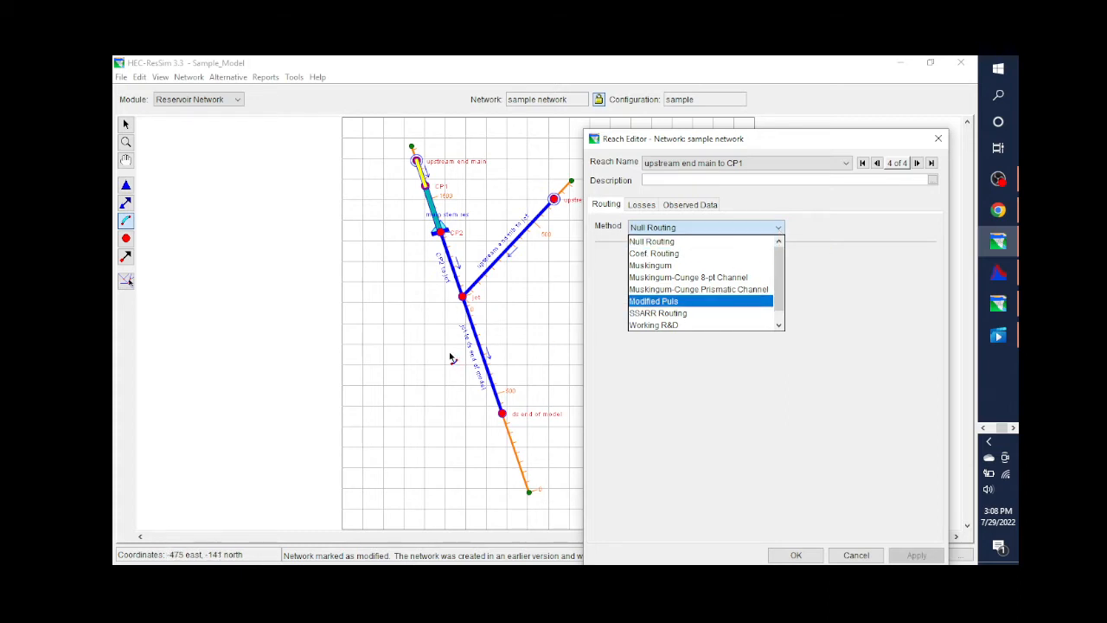
left_click(391, 351)
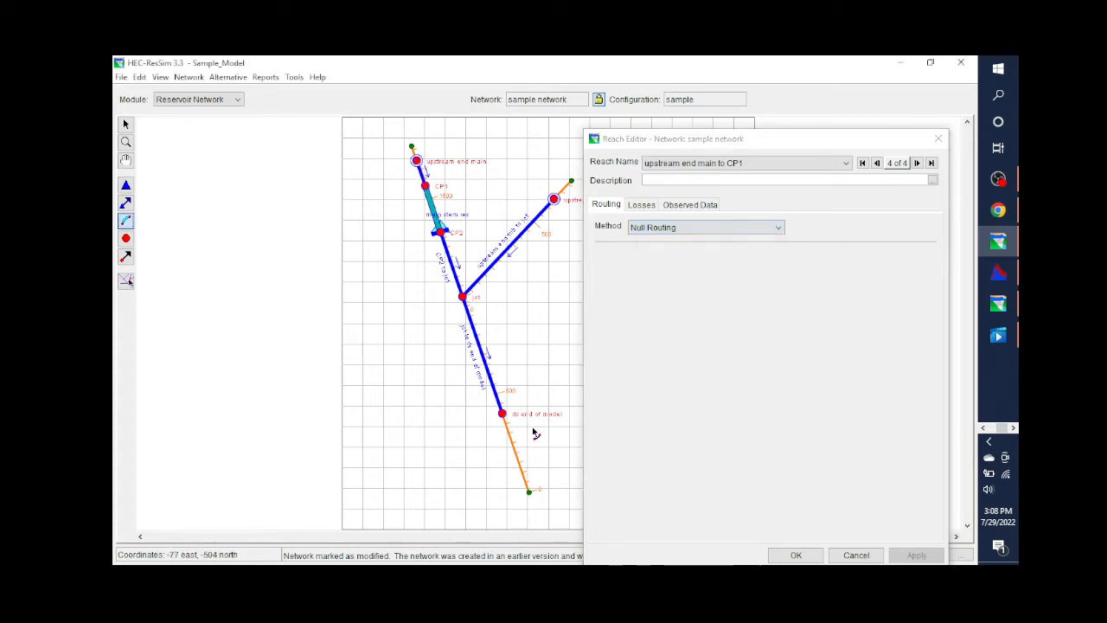
left_click(856, 555)
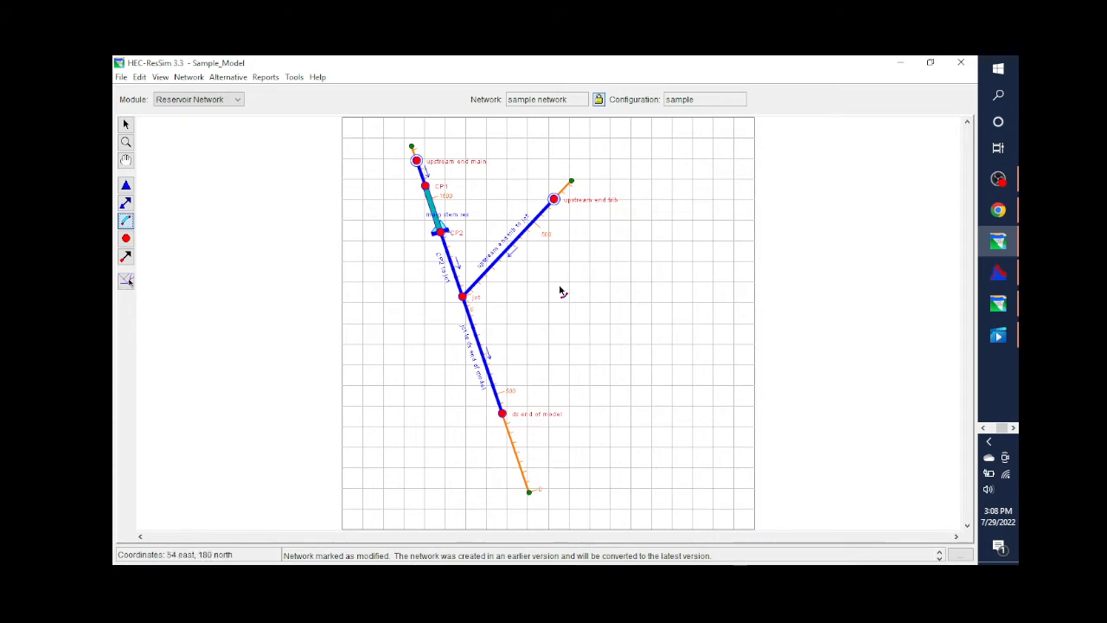
Step: Open the main stem reservoir's properties and show the physical elevation-storage table of its pool
left_click(125, 184)
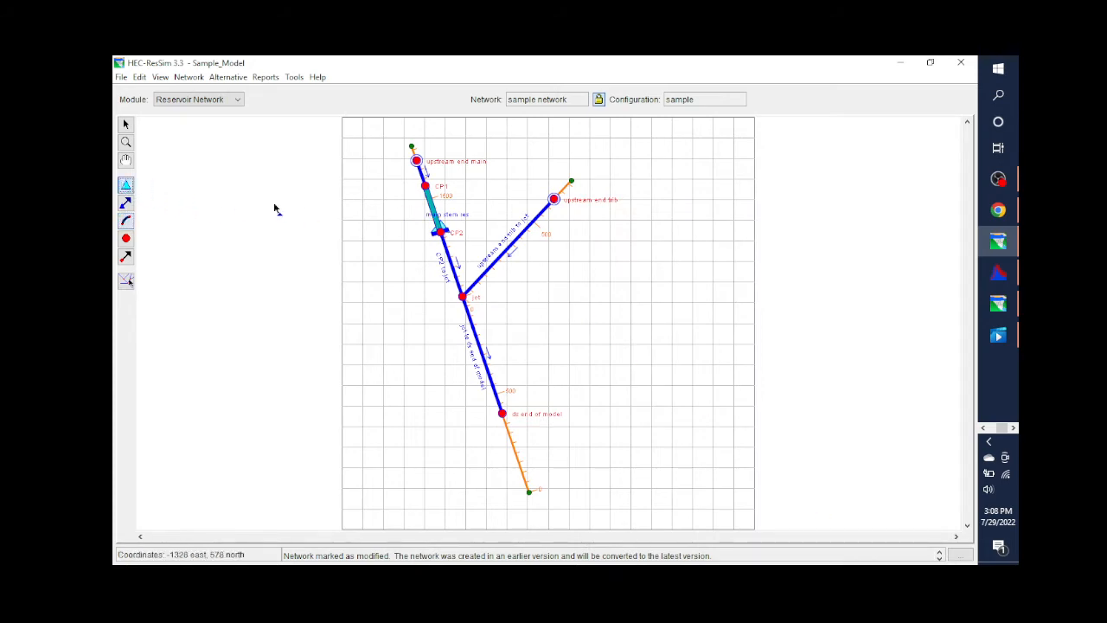
right_click(431, 206)
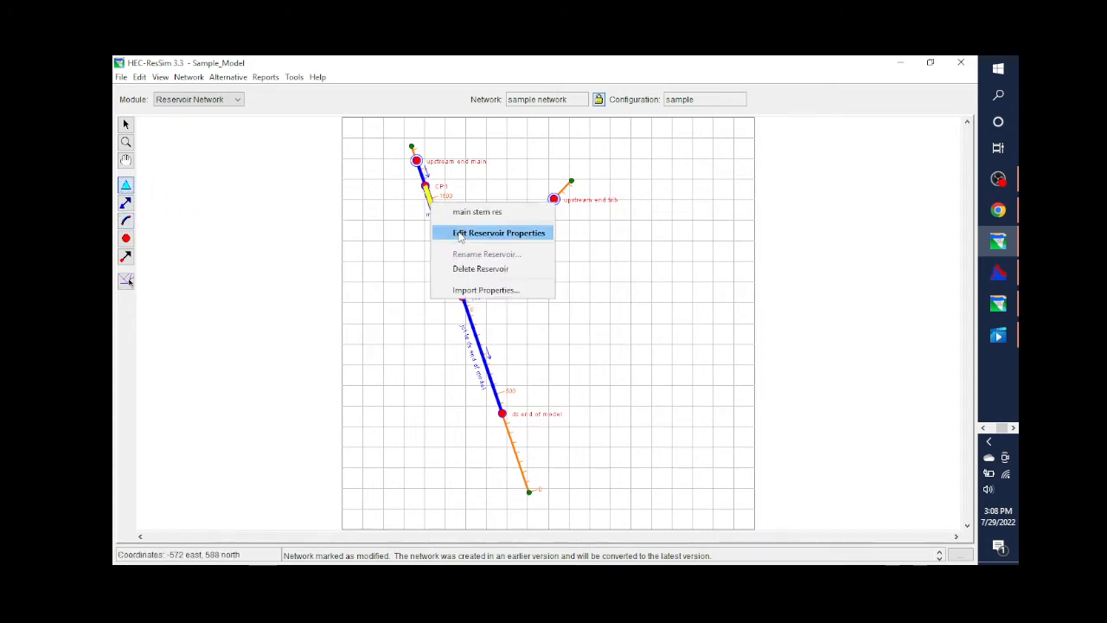
left_click(460, 238)
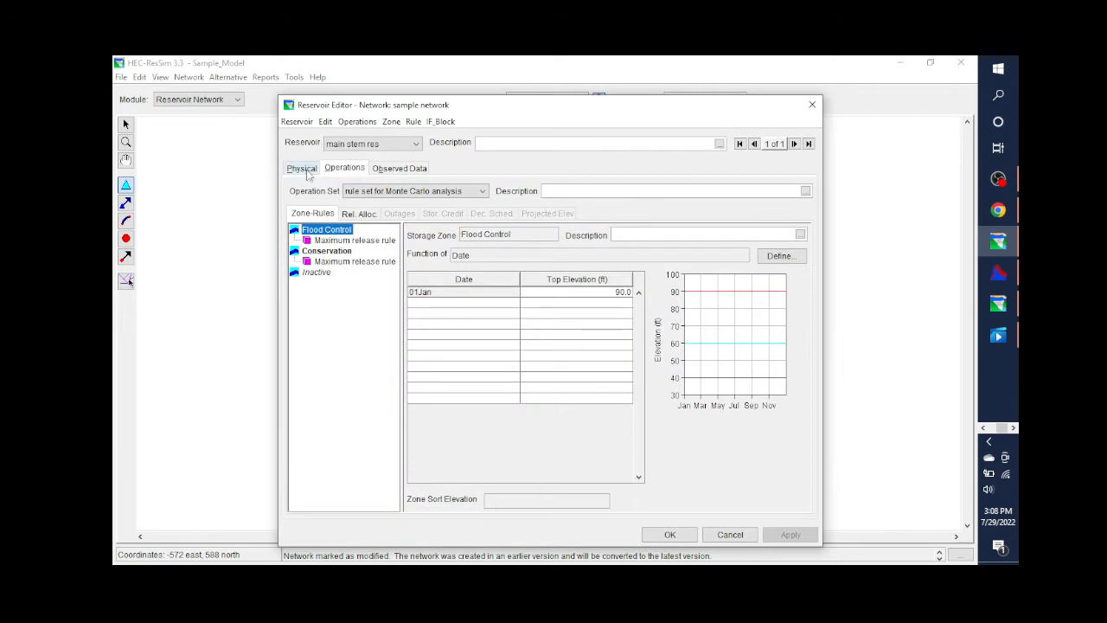
left_click(302, 169)
left_click(317, 195)
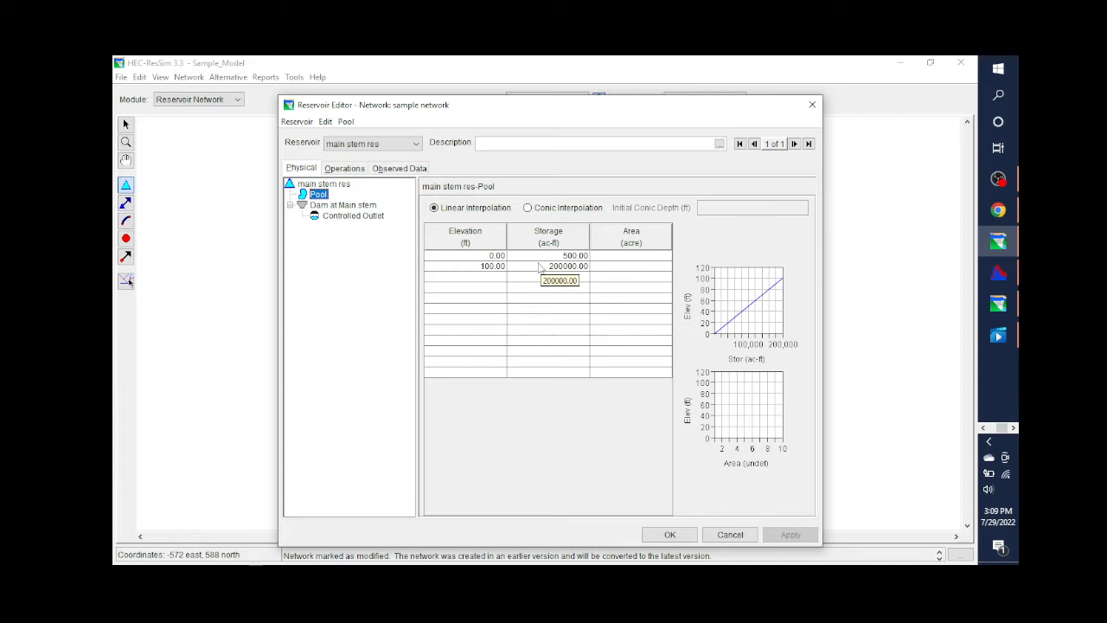
Step: Try to apply an additional pool table row with elevation 99 ft and storage 200001 ac-ft
left_click(480, 277)
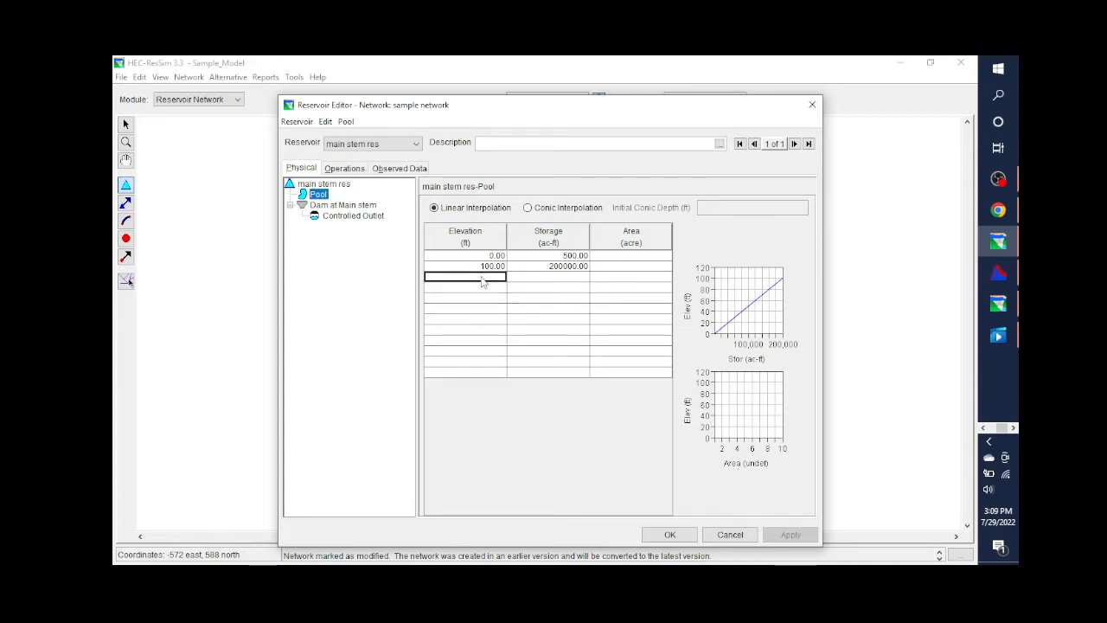
type("99")
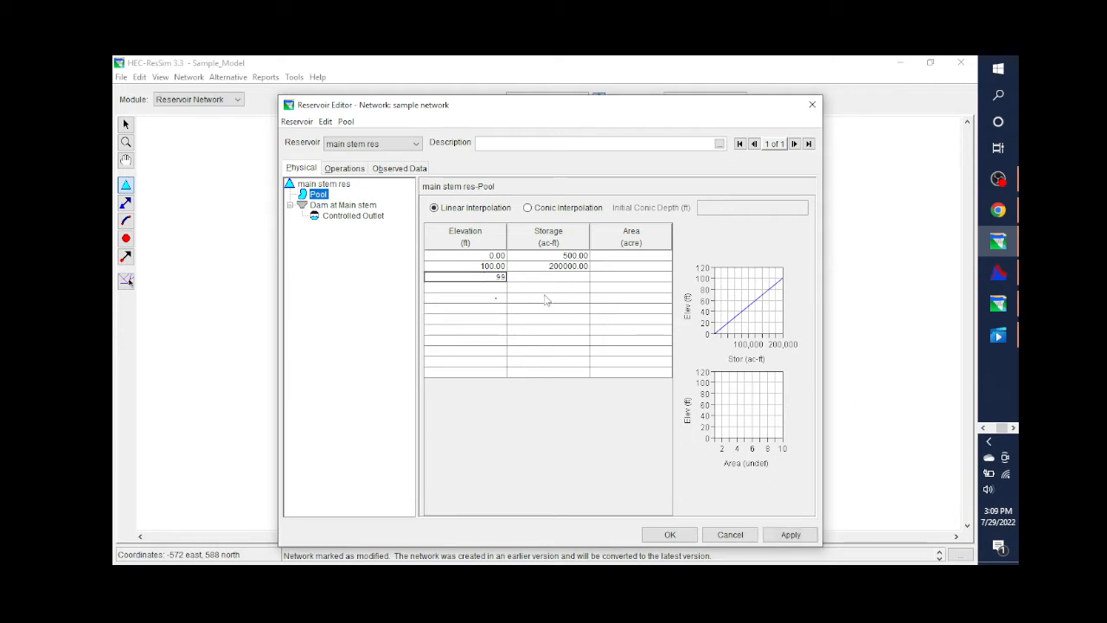
left_click(569, 278)
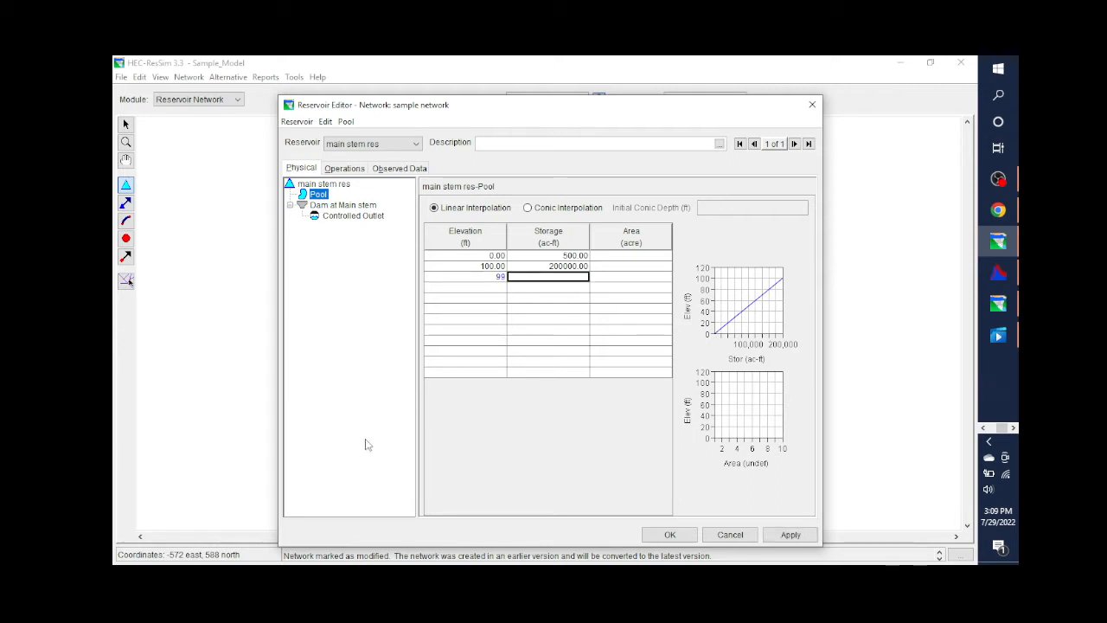
type("2")
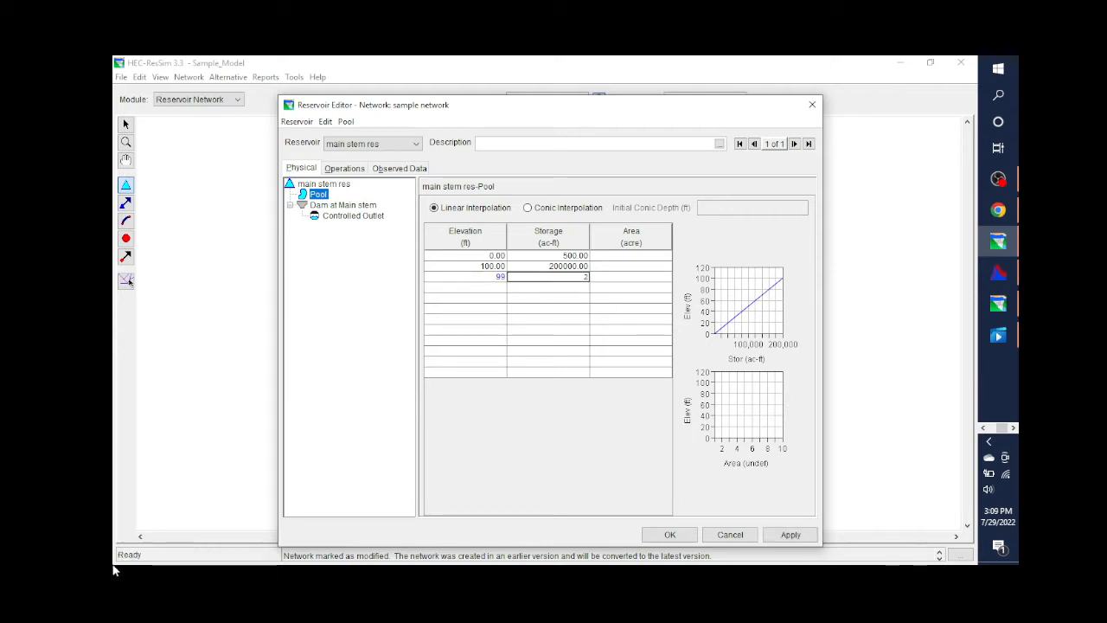
type("000001")
left_click(813, 537)
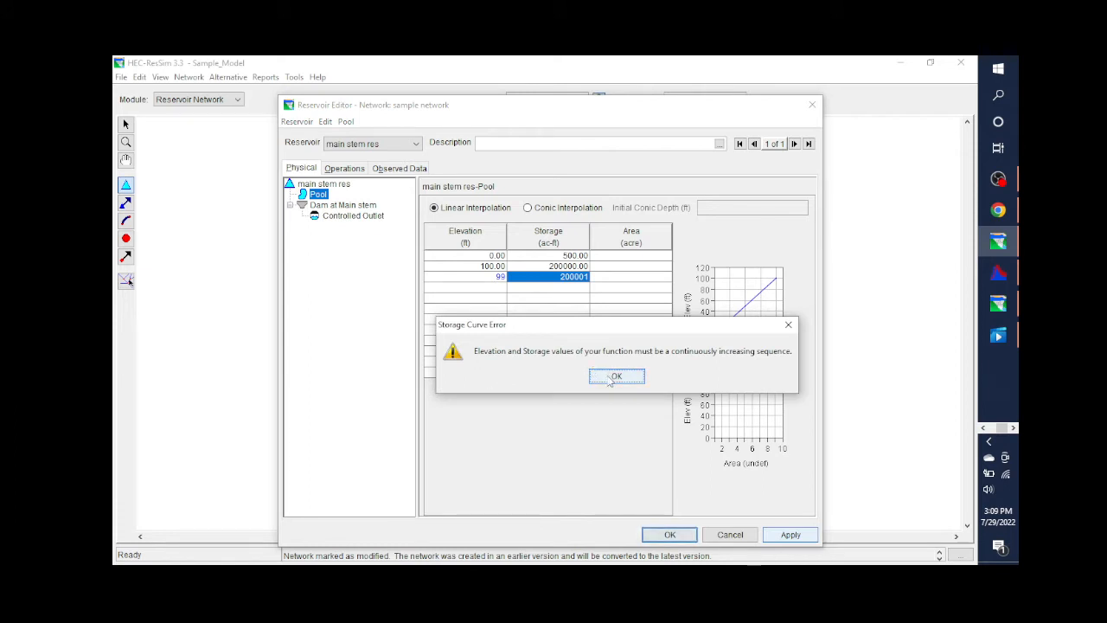
left_click(616, 376)
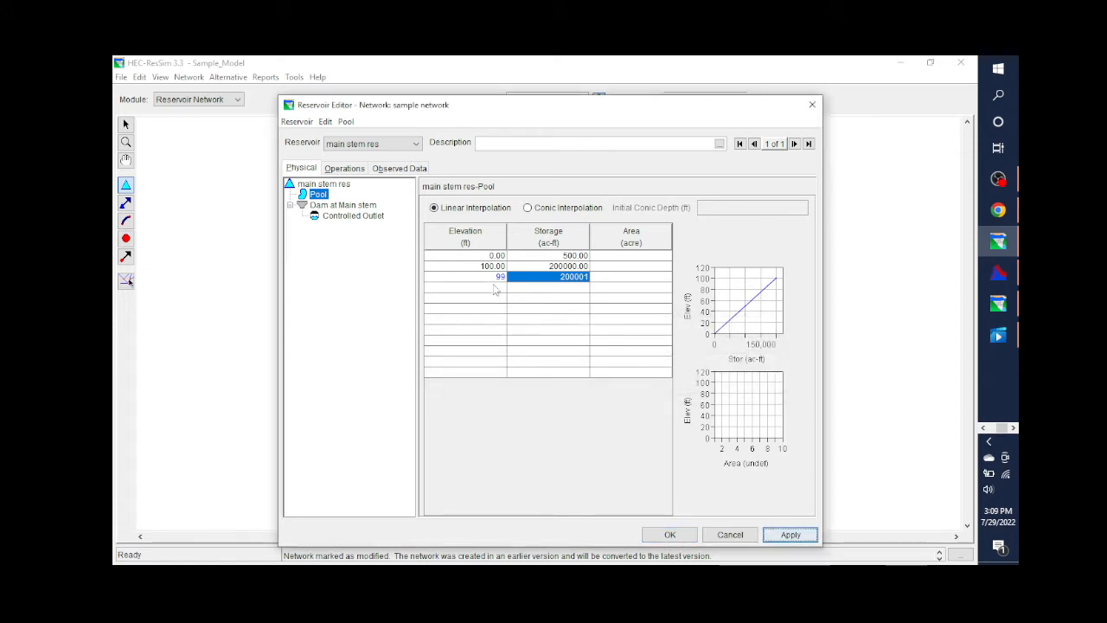
Step: Clear the elevation and storage values from the third row of the pool table
left_click(493, 276)
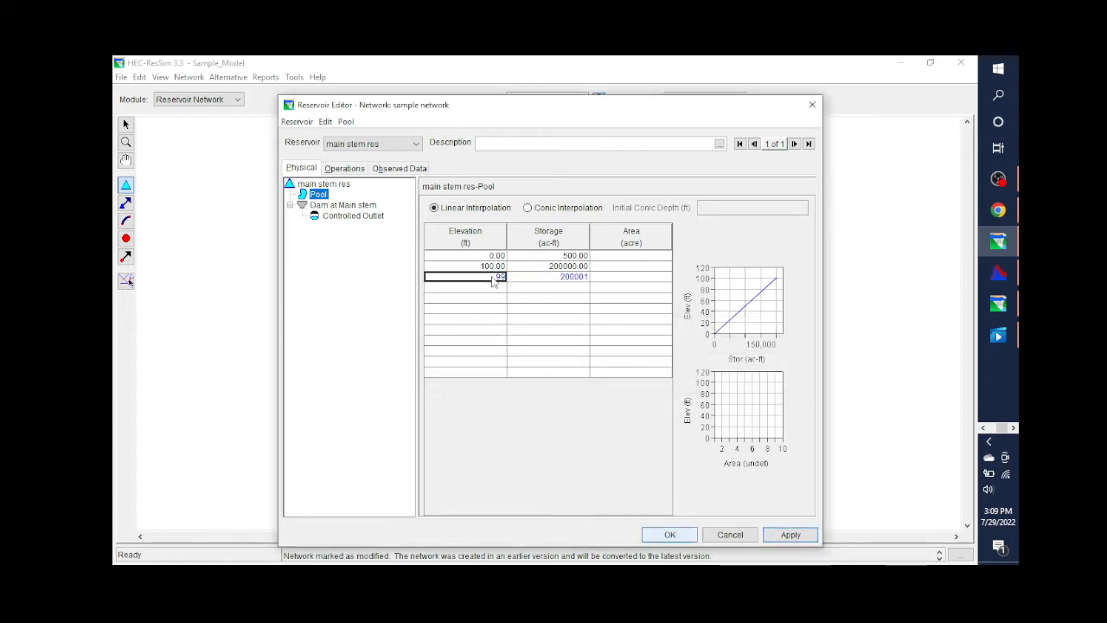
left_click(540, 276)
key("Delete")
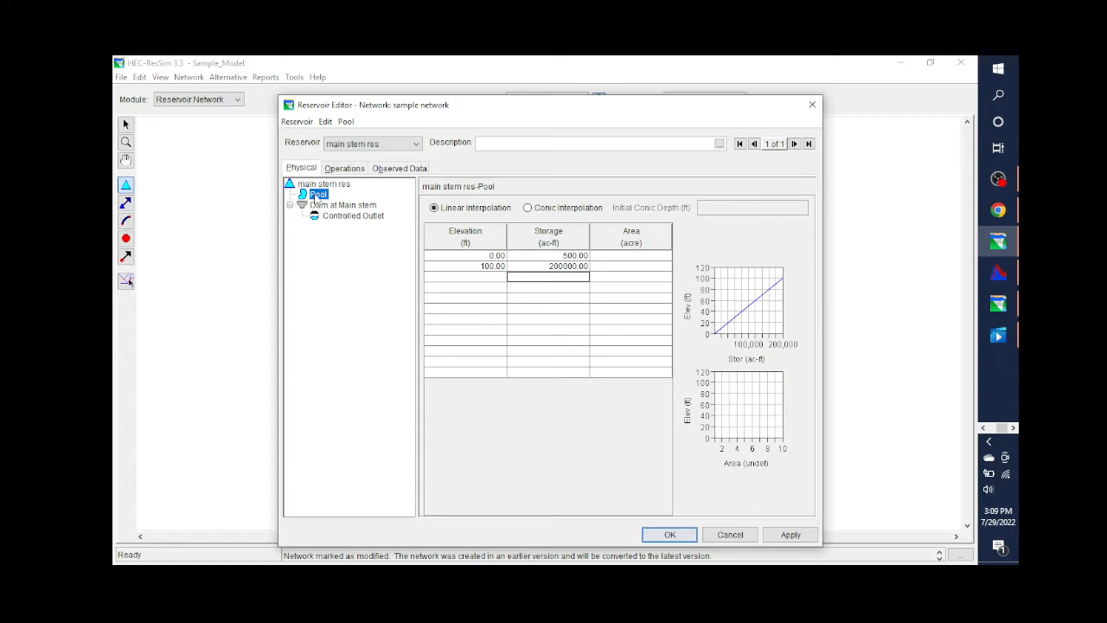
Step: Review the pool's evaporation and seepage options and the release capacity tables of the dam and its controlled outlet
right_click(317, 198)
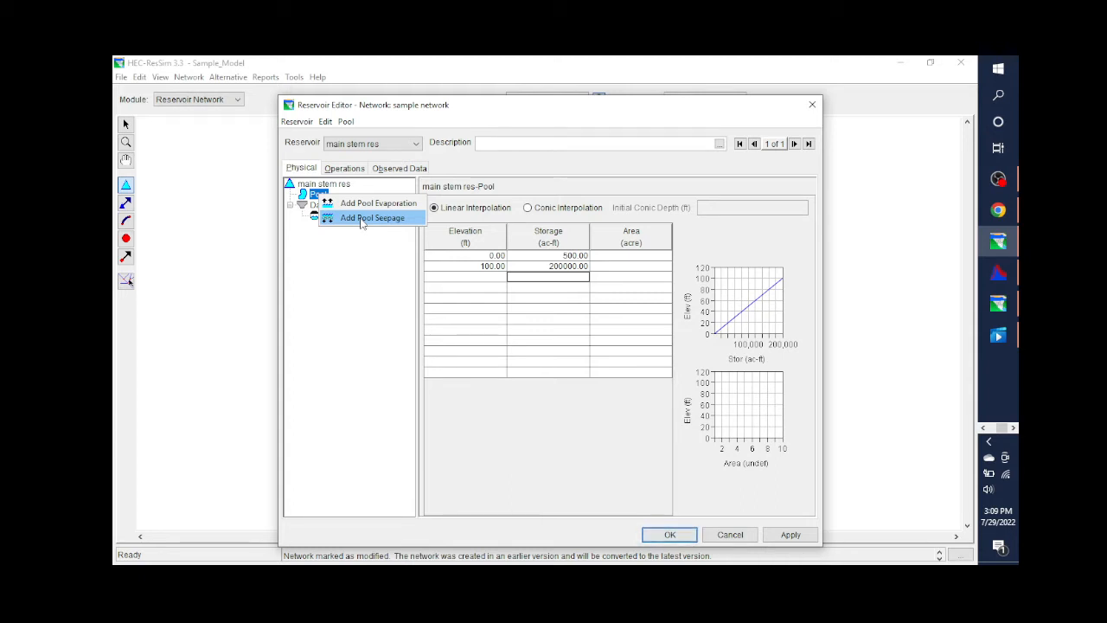
left_click(352, 290)
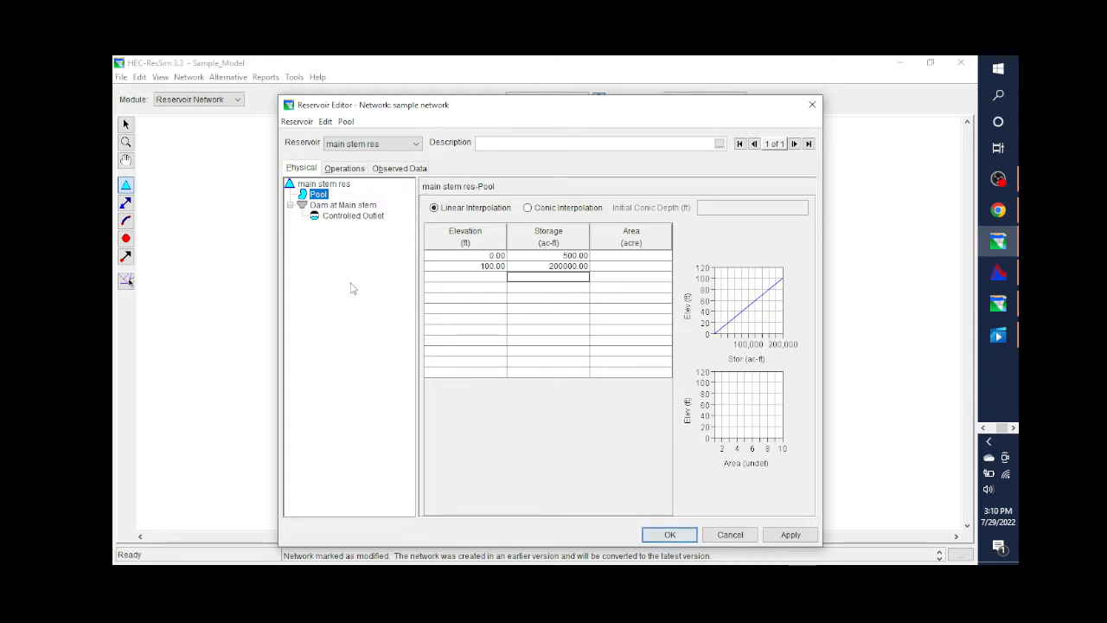
left_click(341, 206)
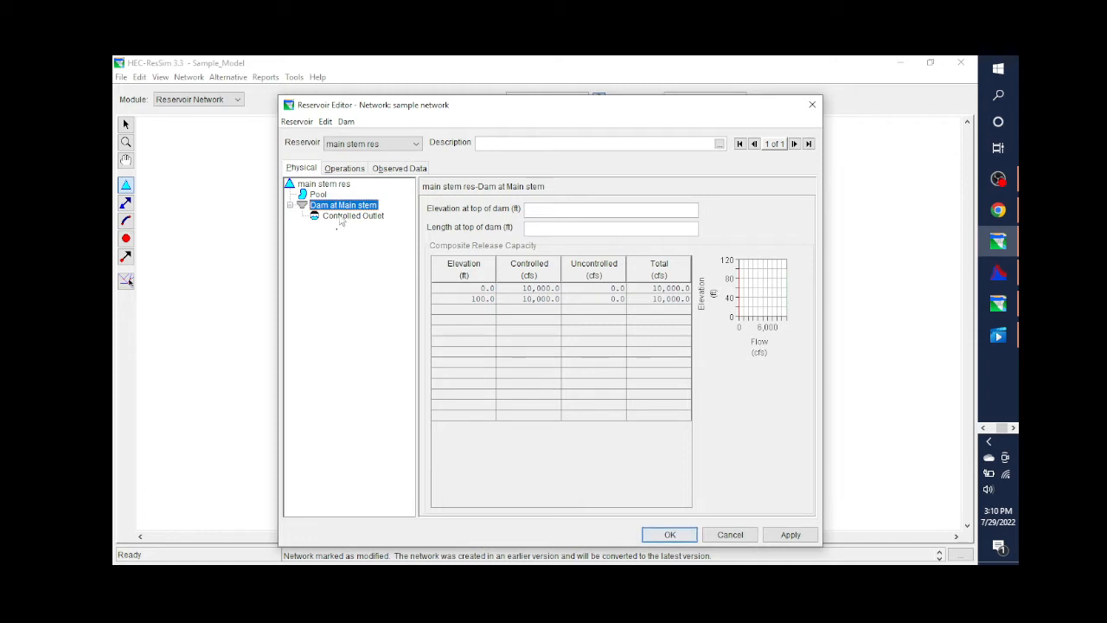
left_click(342, 219)
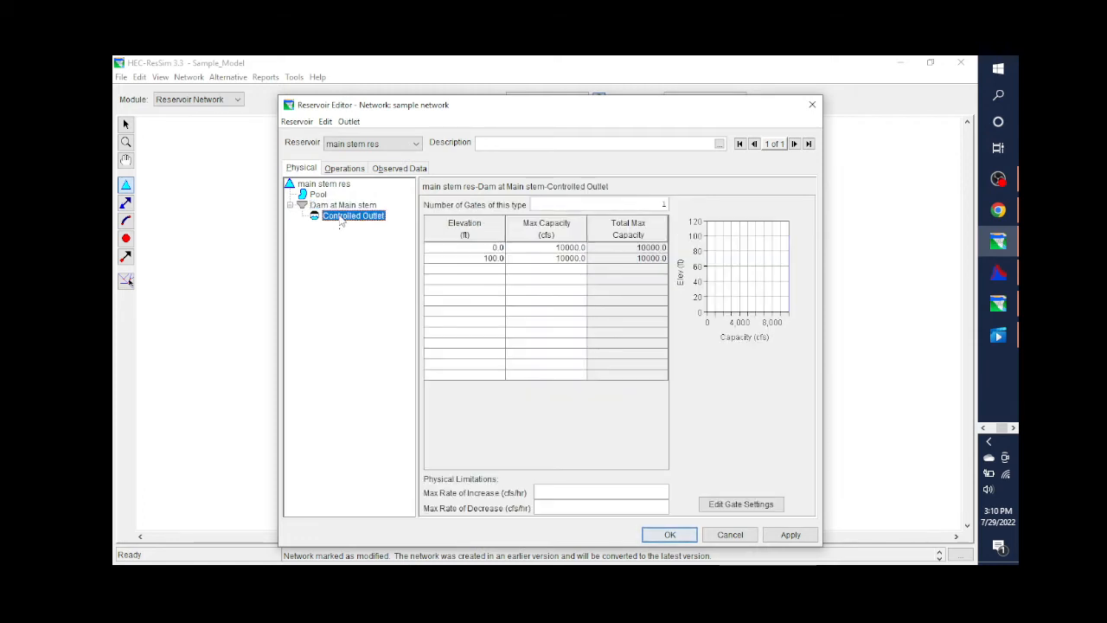
Step: Add a leakage component to Dam at Main stem and delete it again
left_click(342, 208)
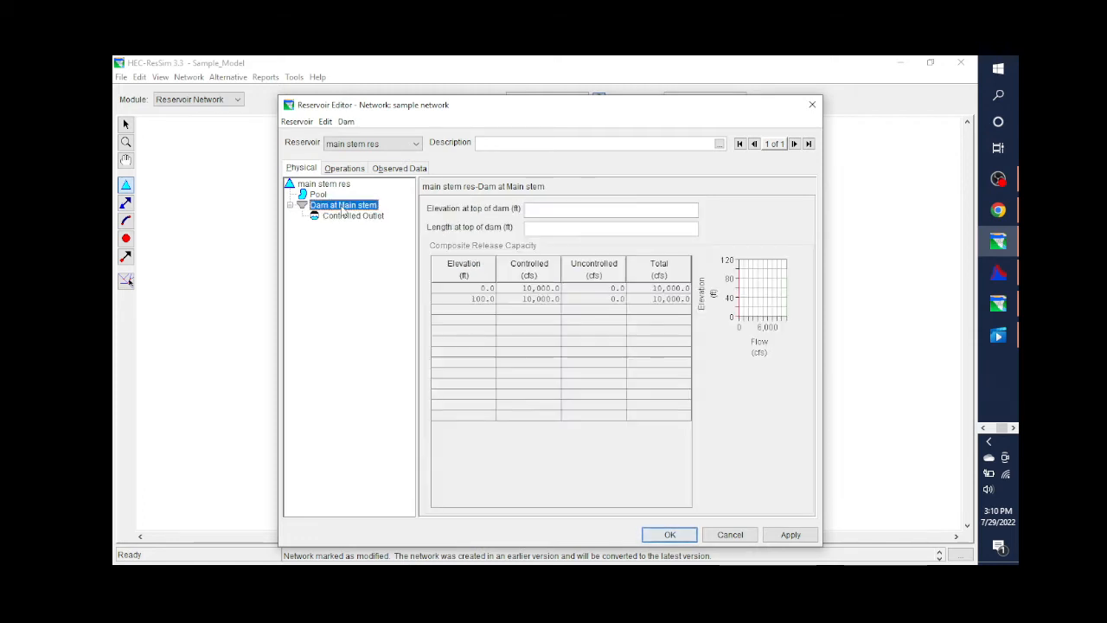
right_click(342, 210)
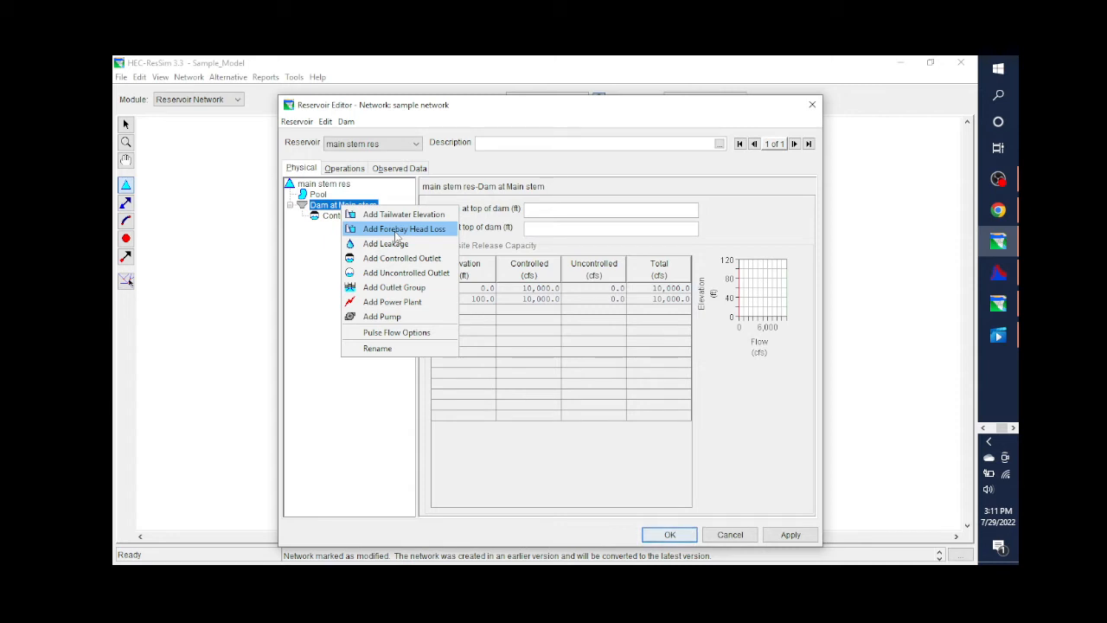
left_click(395, 244)
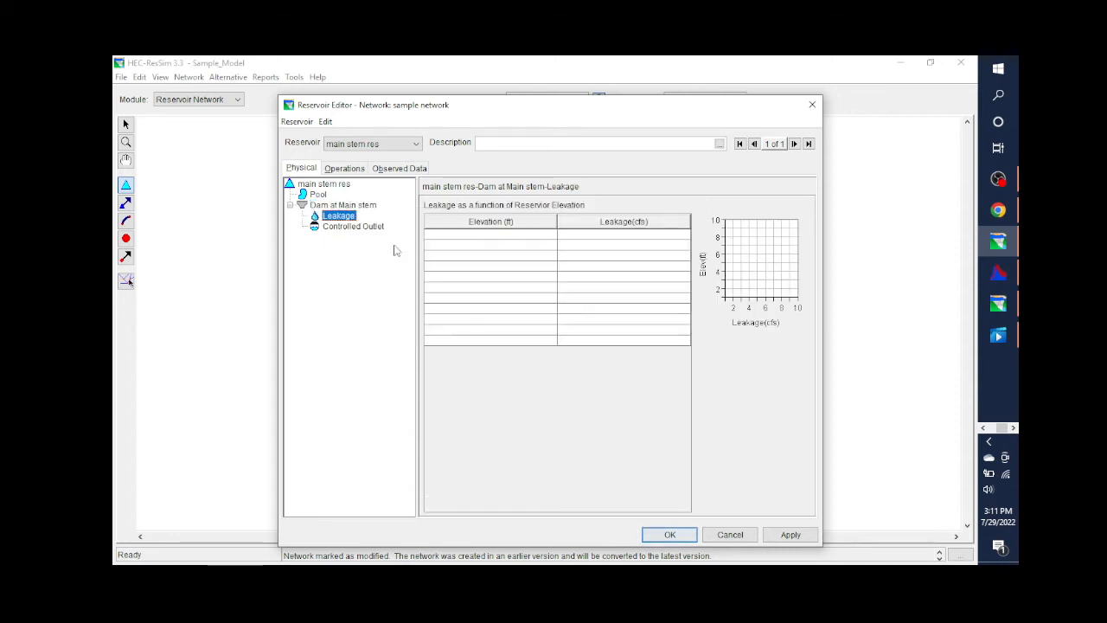
right_click(343, 218)
left_click(369, 226)
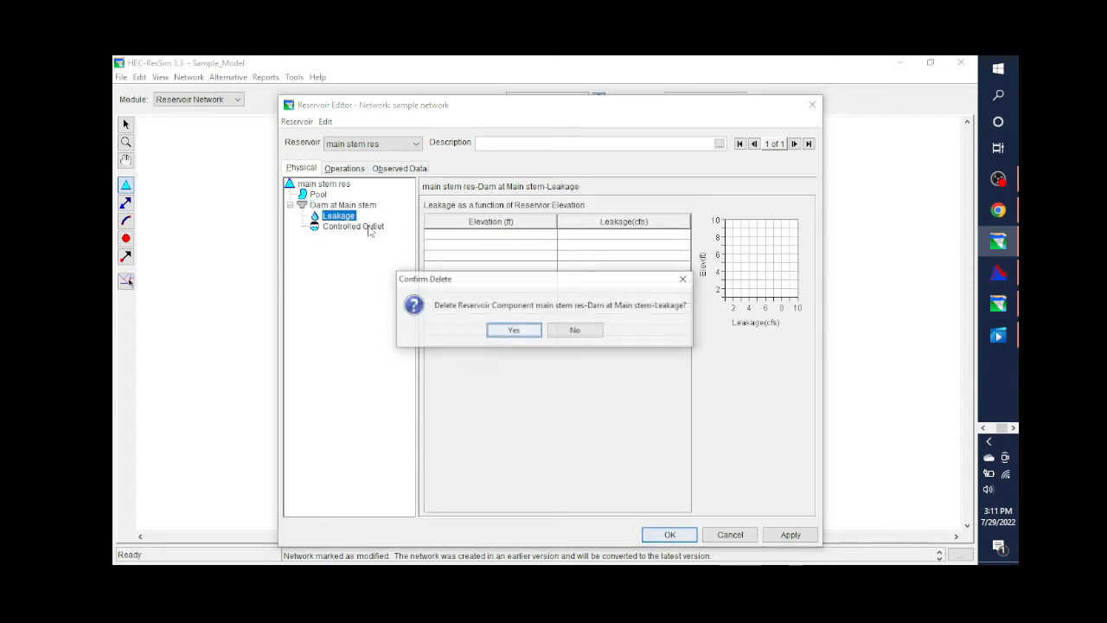
left_click(510, 330)
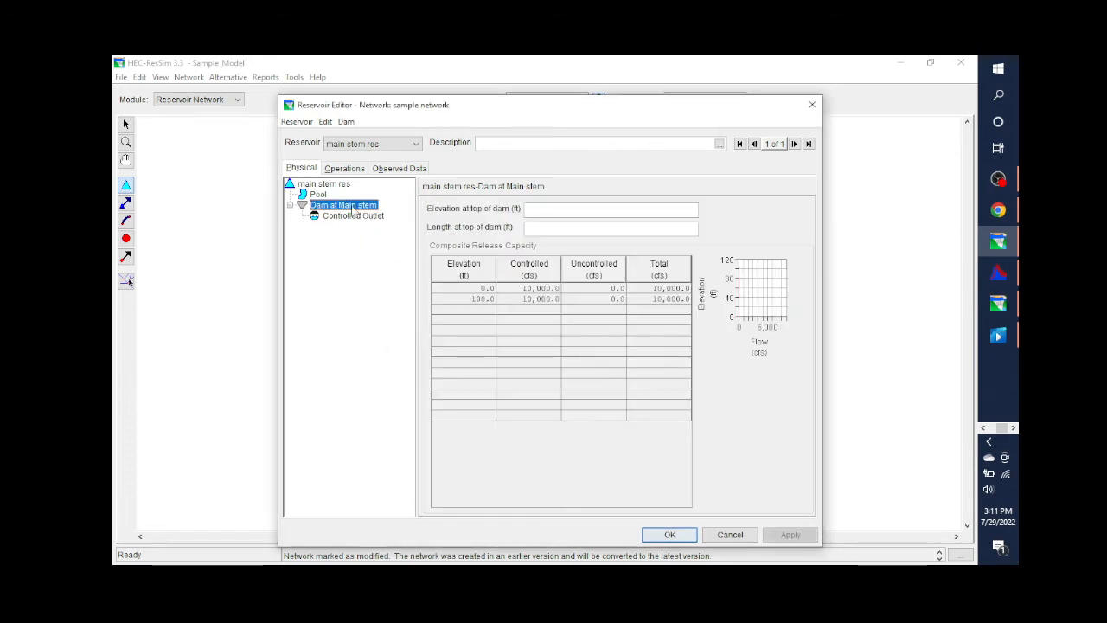
Step: Add a second controlled outlet to Dam at Main stem and open its rename option, leaving the name as is
right_click(352, 210)
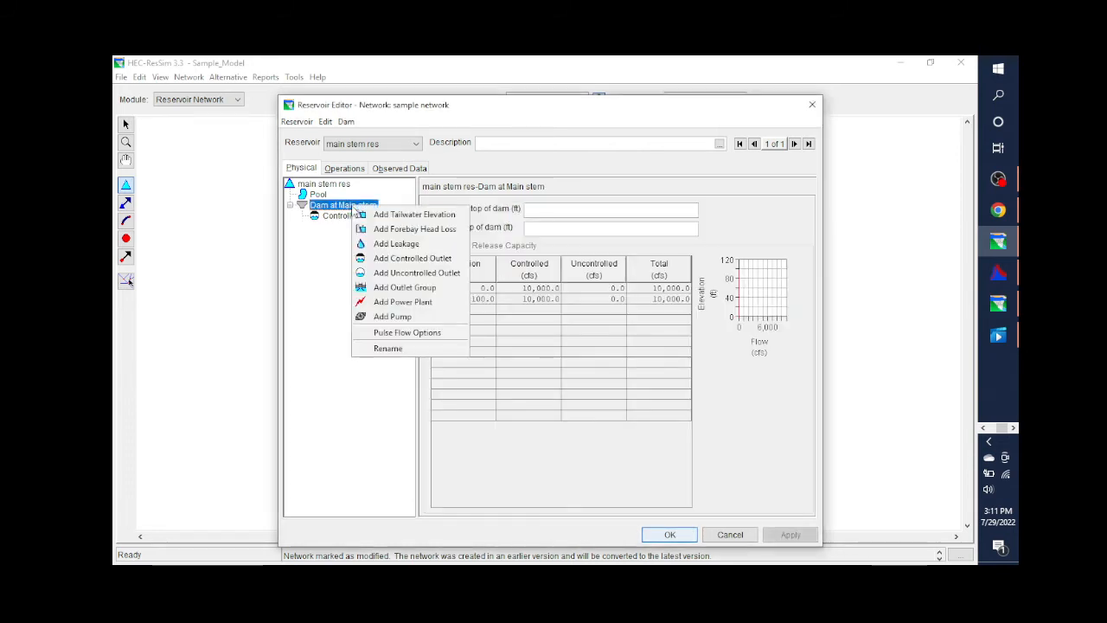
left_click(402, 259)
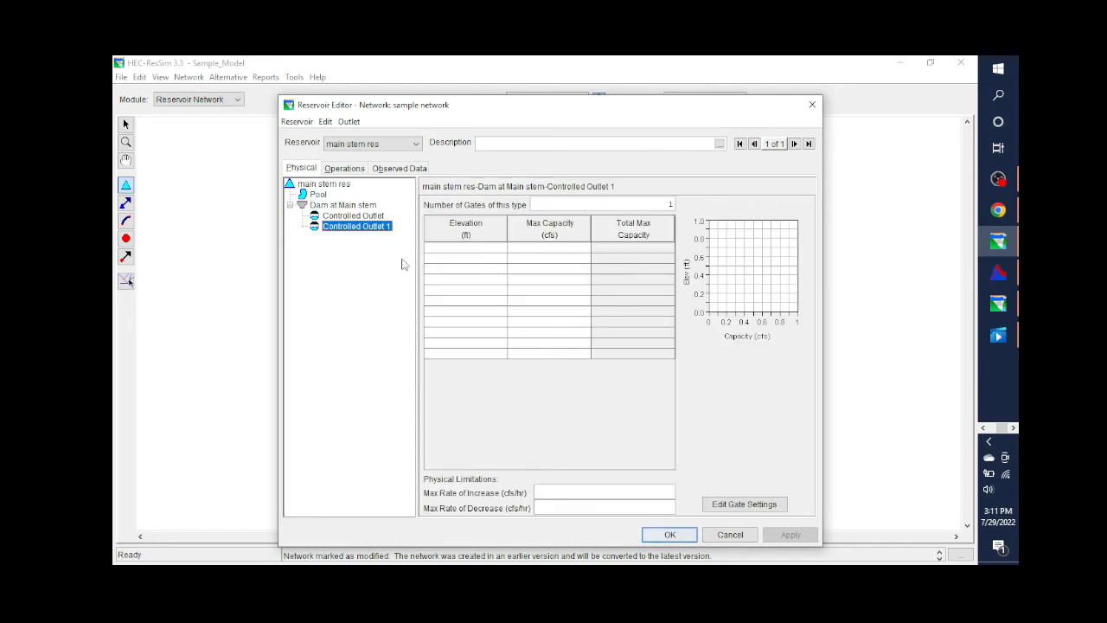
right_click(361, 230)
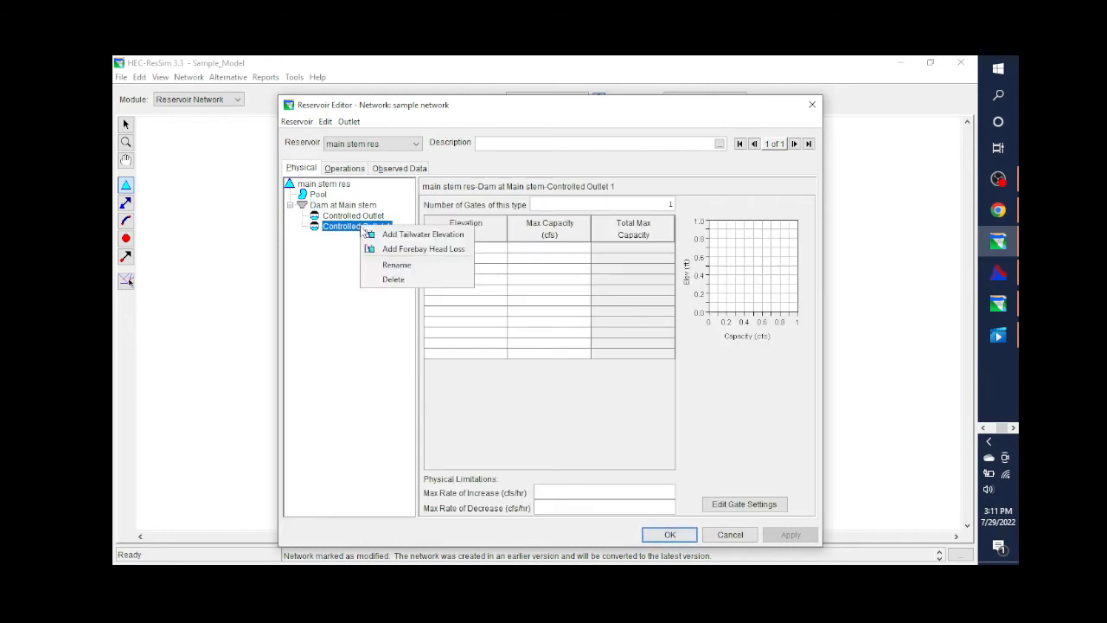
left_click(388, 265)
left_click(595, 393)
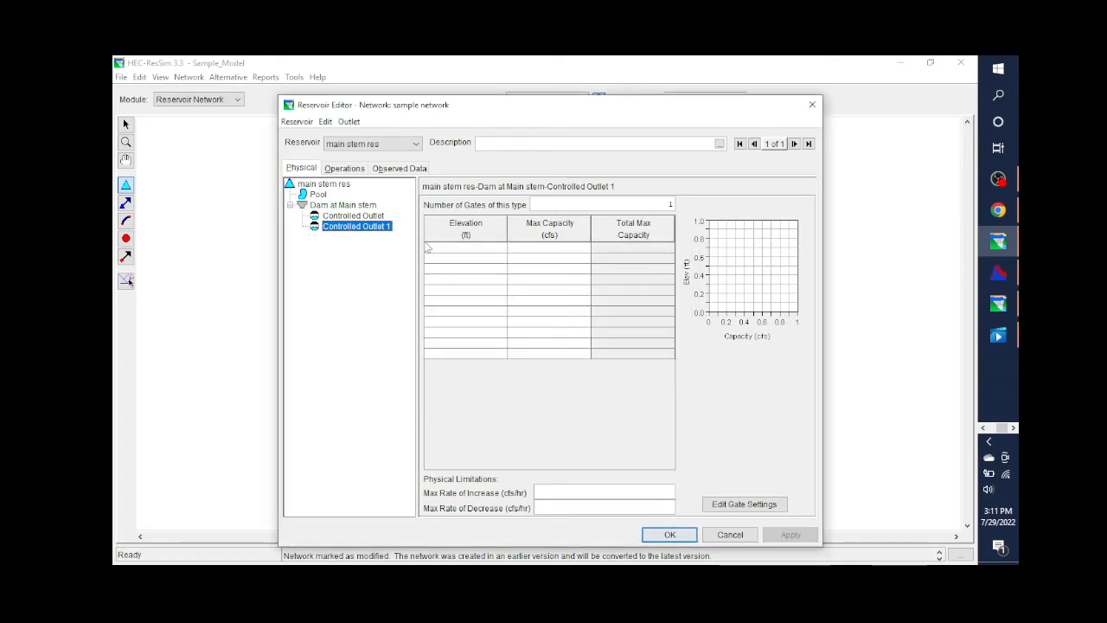
Step: Delete the second controlled outlet from Dam at Main stem
right_click(378, 228)
left_click(407, 281)
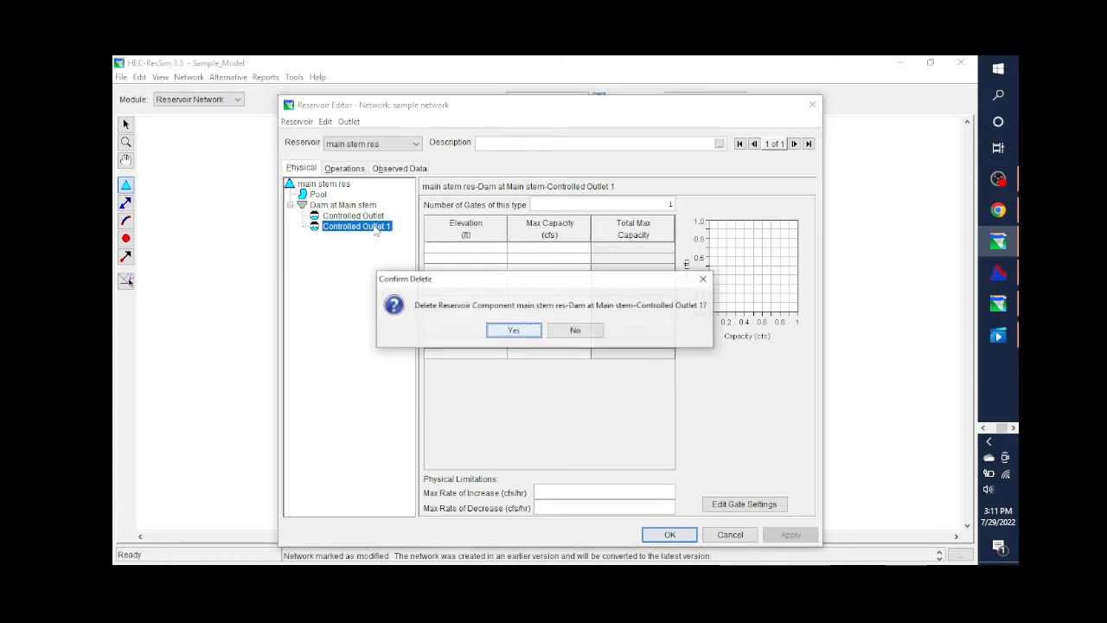
left_click(508, 329)
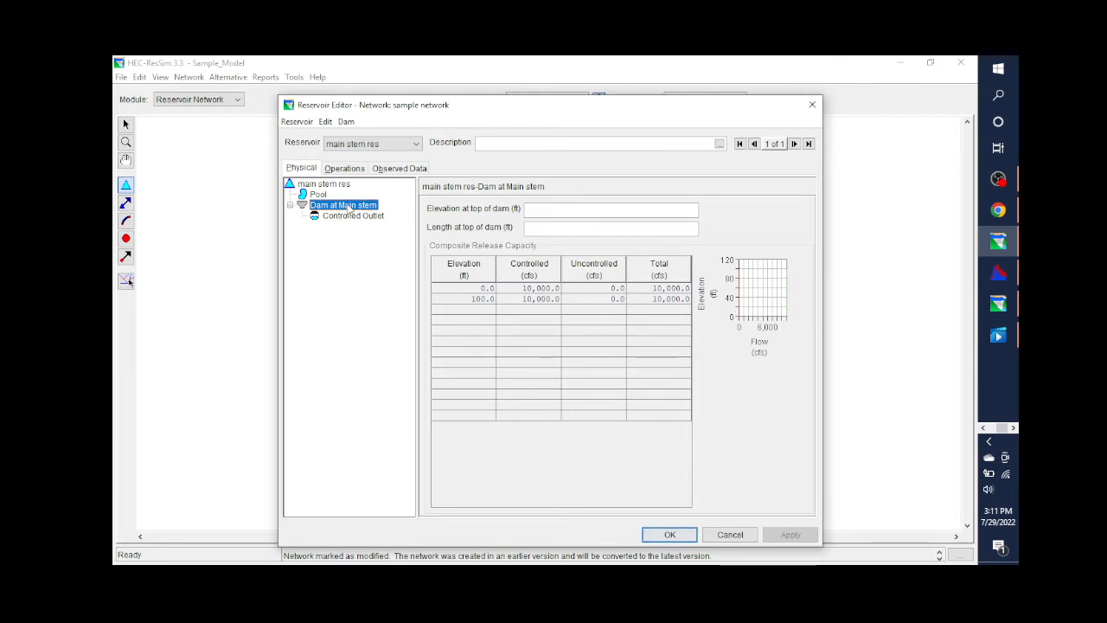
Step: Add an uncontrolled outlet and a power plant to Dam at Main stem
right_click(348, 208)
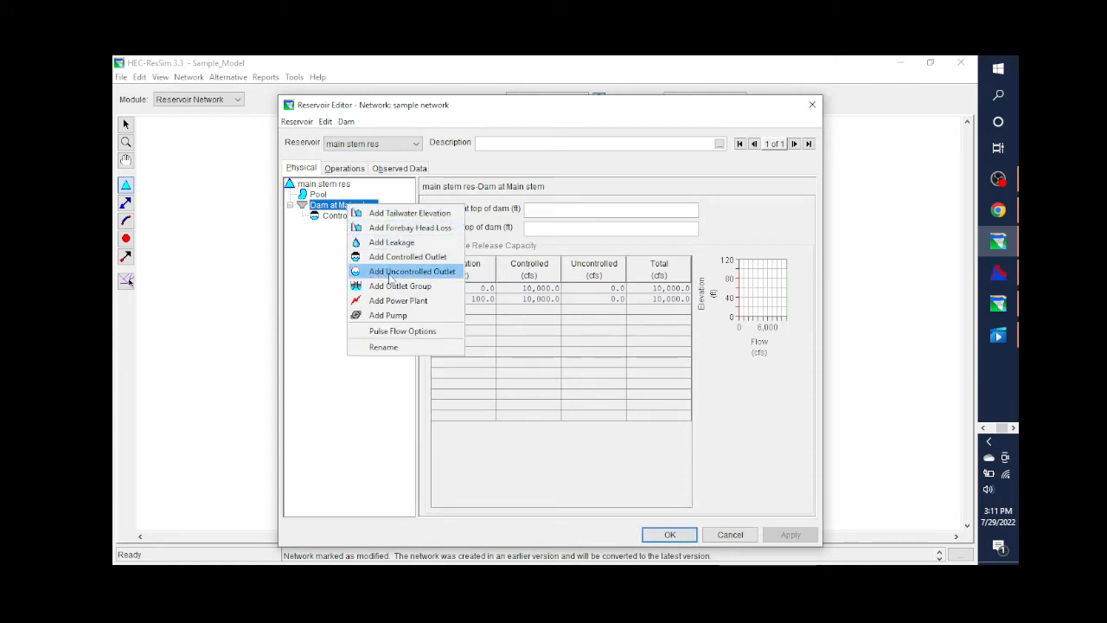
left_click(390, 274)
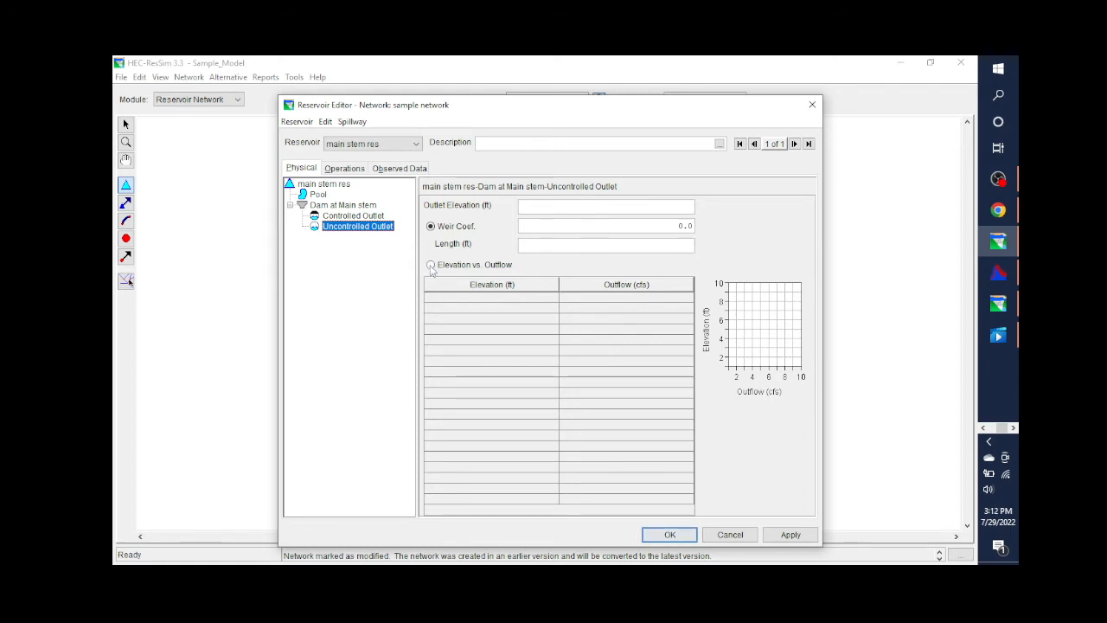
left_click(343, 206)
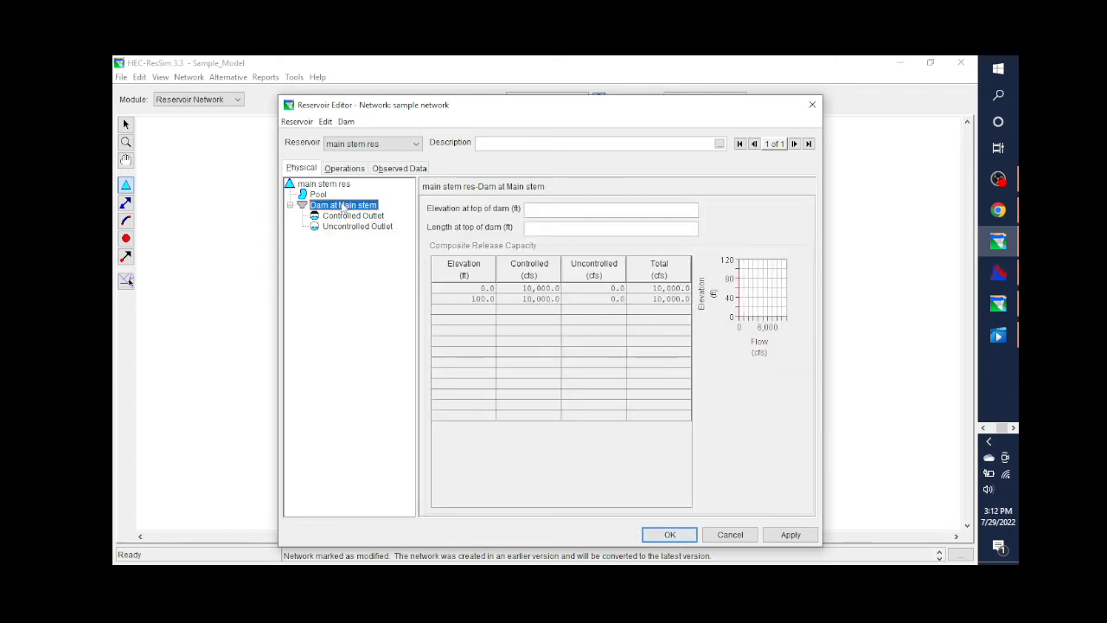
right_click(342, 208)
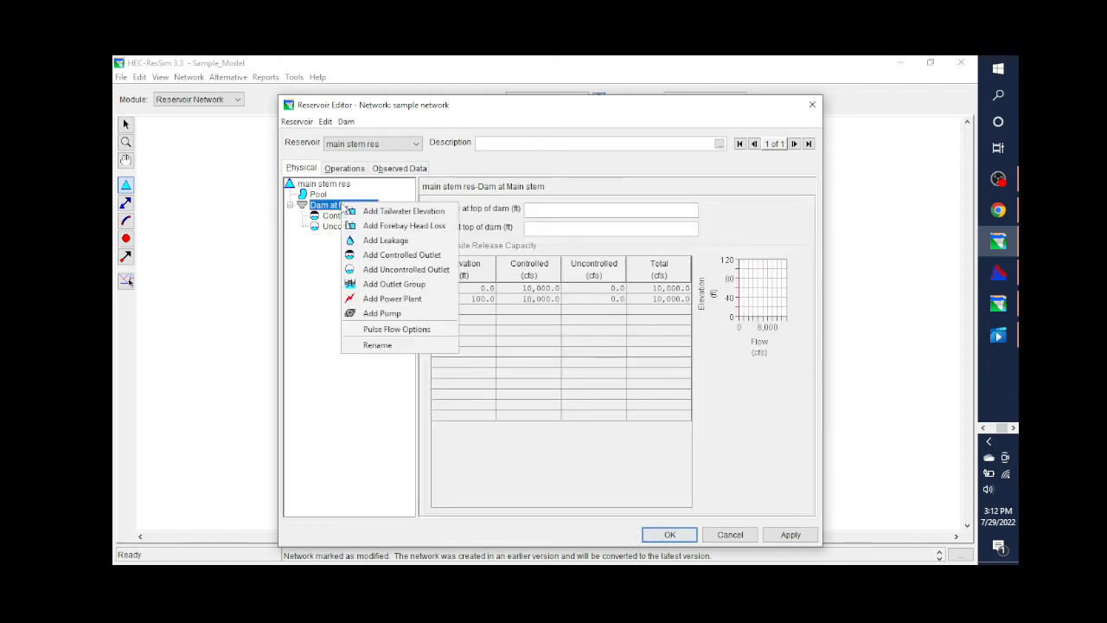
left_click(377, 299)
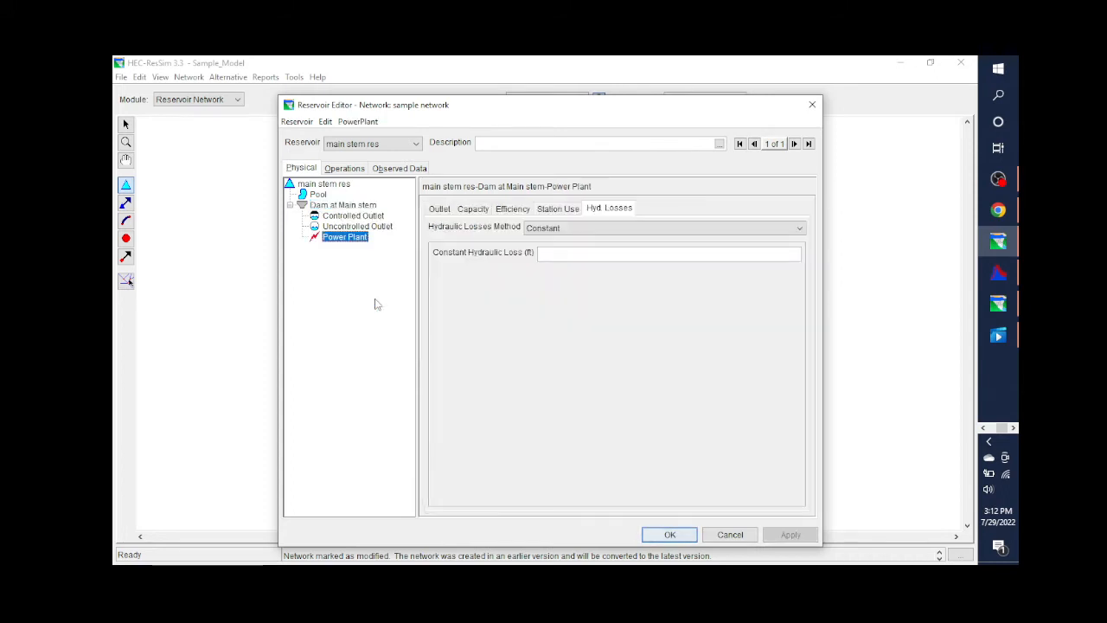
Step: Review the power plant's outlet, capacity, efficiency, station use and hydraulic losses settings, including the variable capacity options
left_click(443, 213)
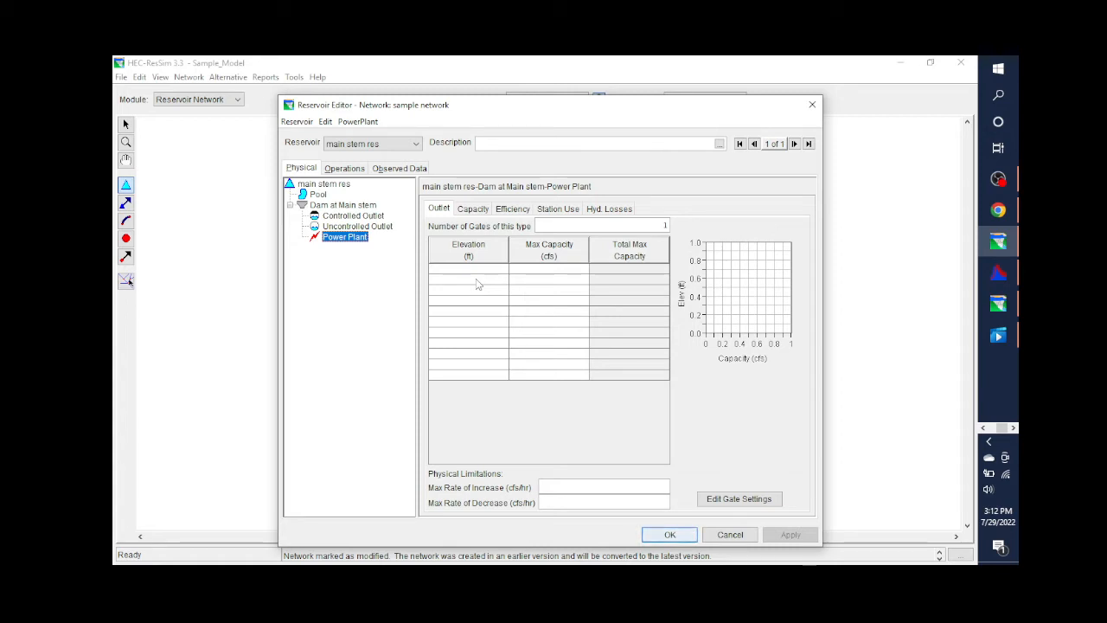
left_click(484, 213)
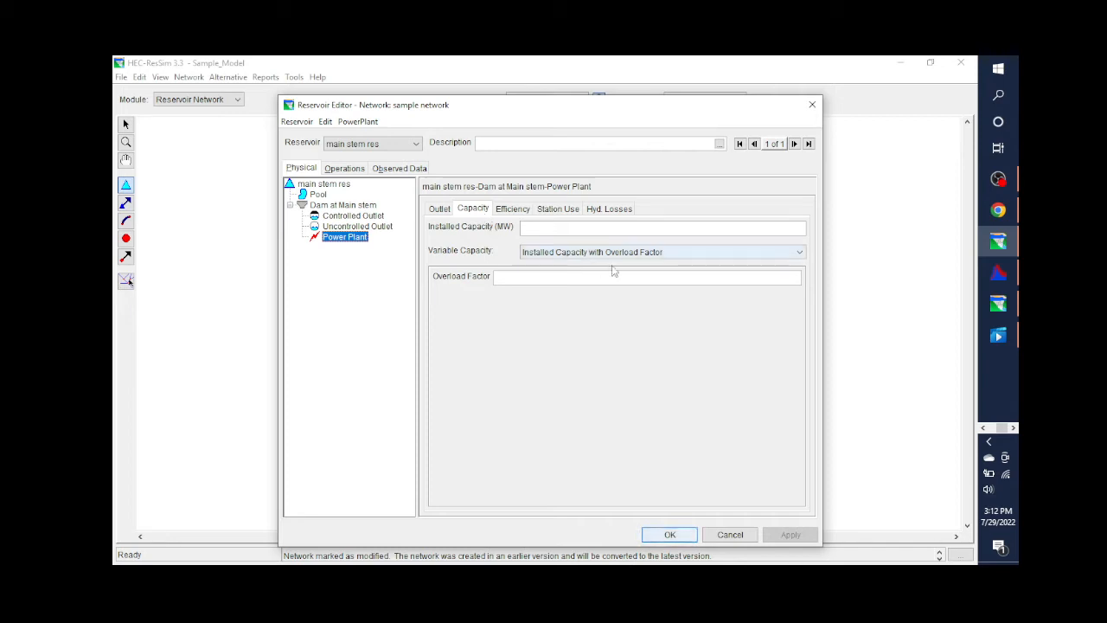
left_click(689, 255)
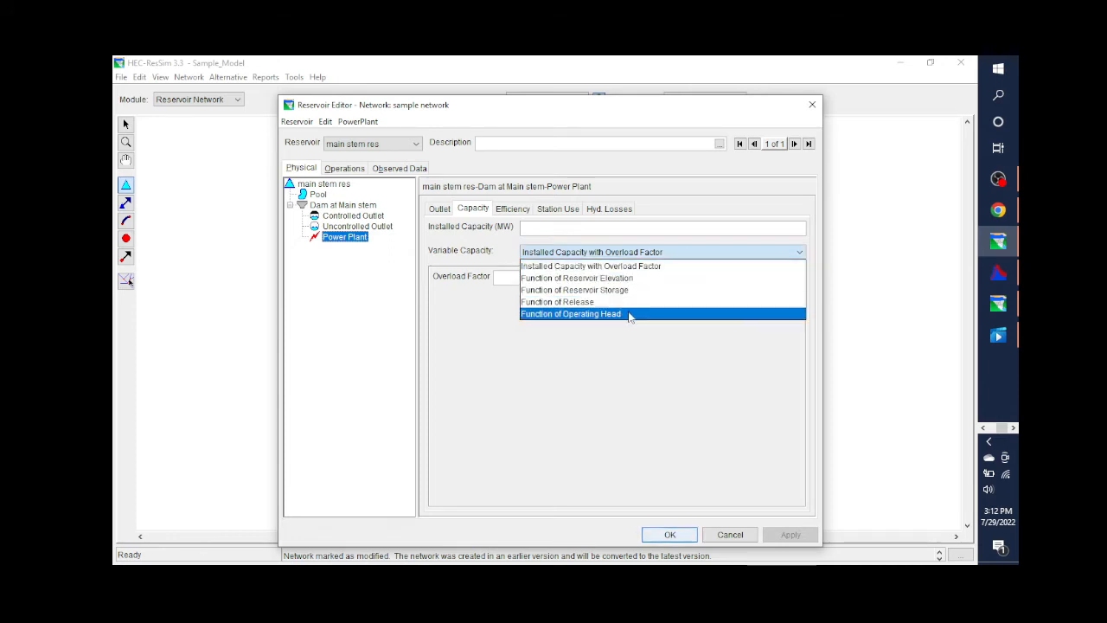
left_click(549, 410)
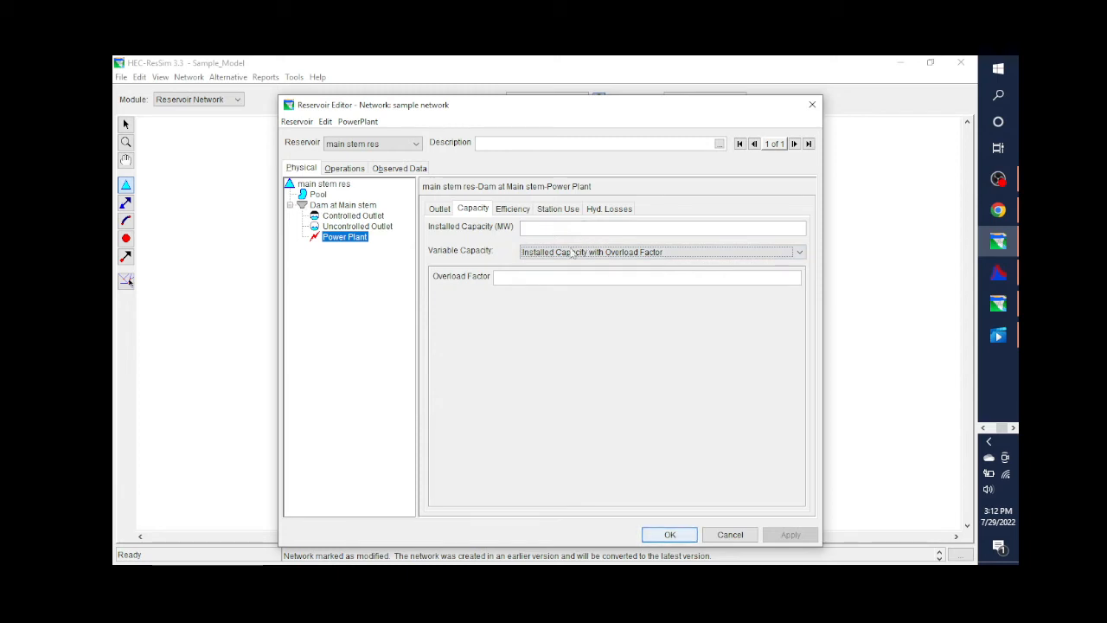
left_click(514, 213)
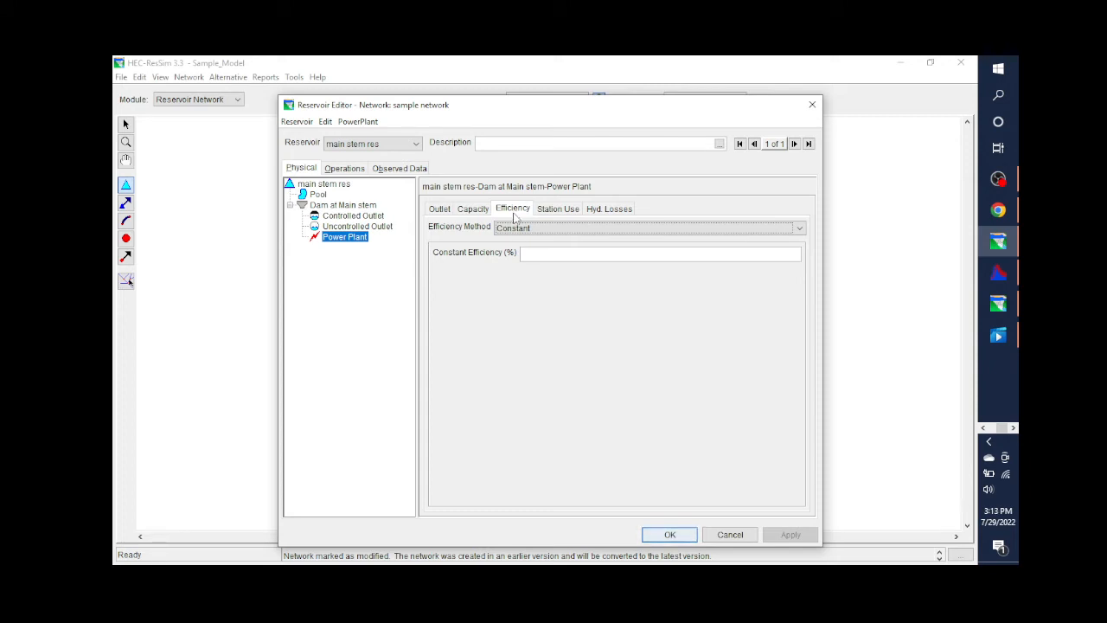
left_click(562, 212)
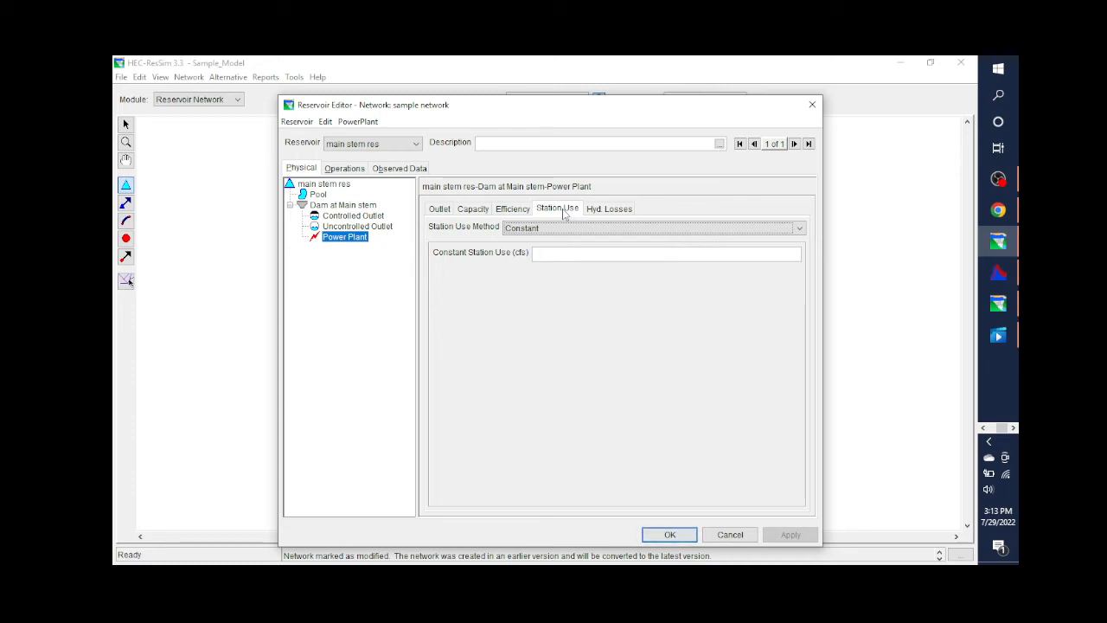
left_click(616, 211)
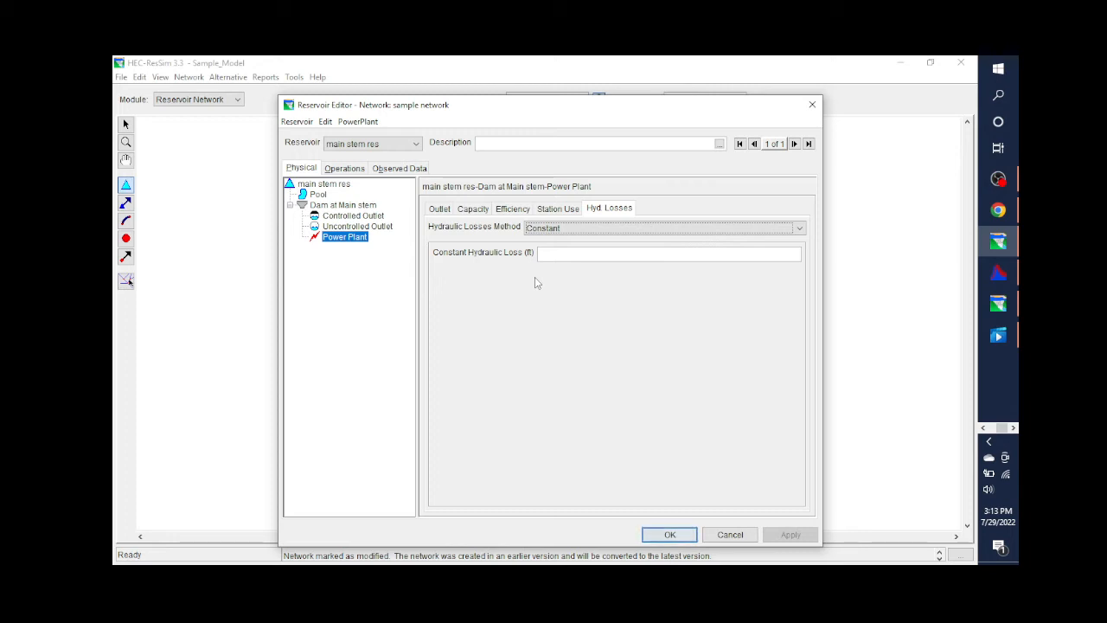
Step: Revisit the power plant's station use, hydraulic losses, outlet, capacity and efficiency settings
left_click(557, 209)
left_click(609, 210)
left_click(439, 211)
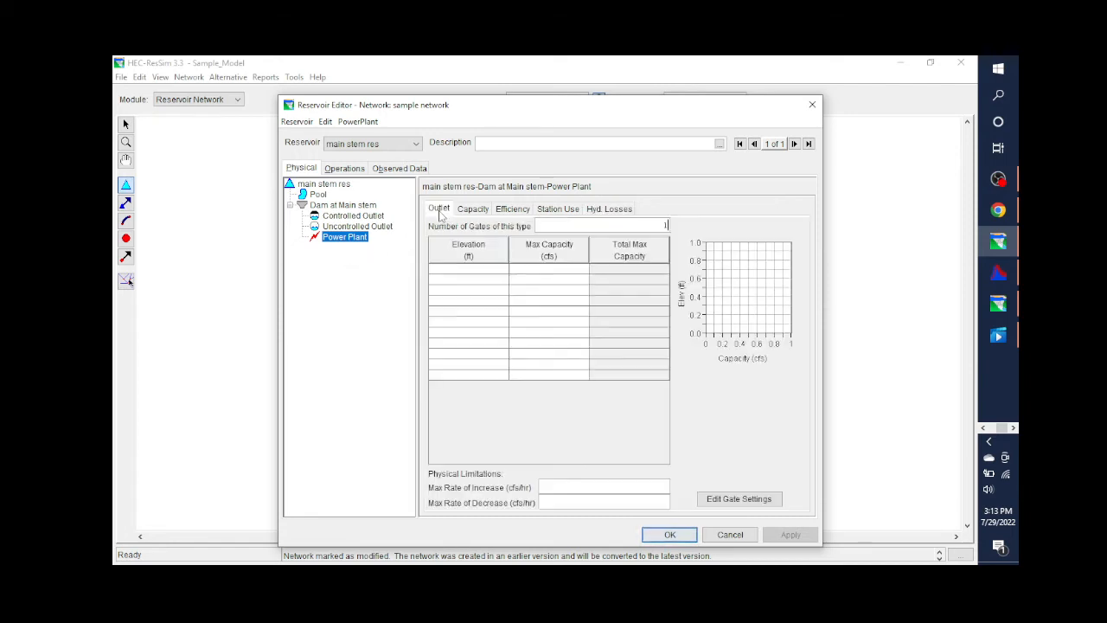
left_click(472, 211)
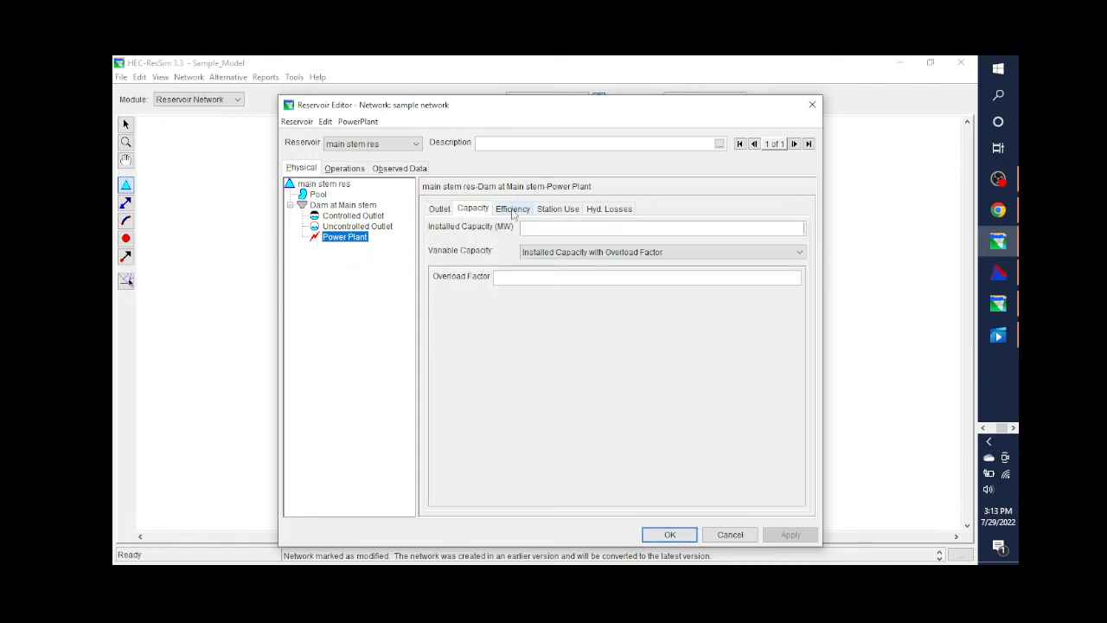
left_click(513, 210)
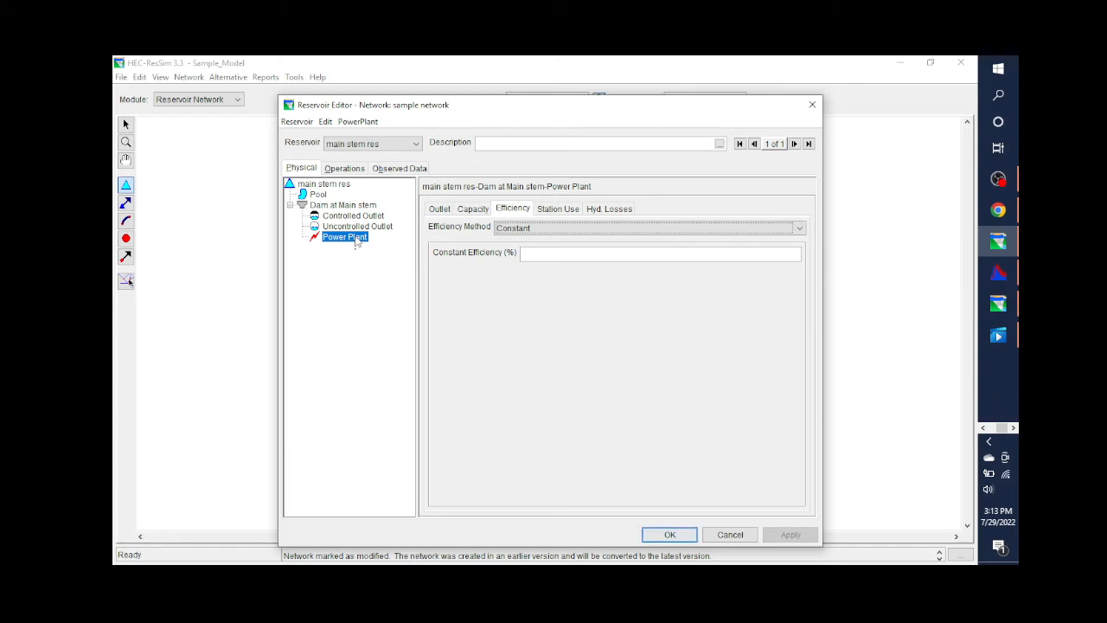
Step: Delete the power plant from Dam at Main stem
right_click(355, 241)
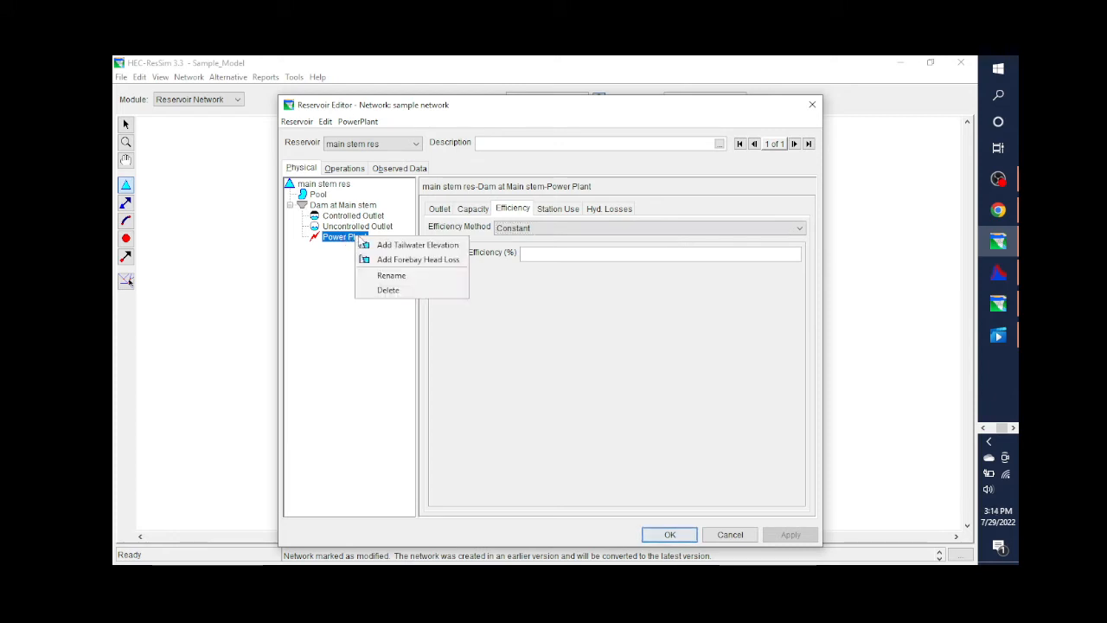
left_click(386, 290)
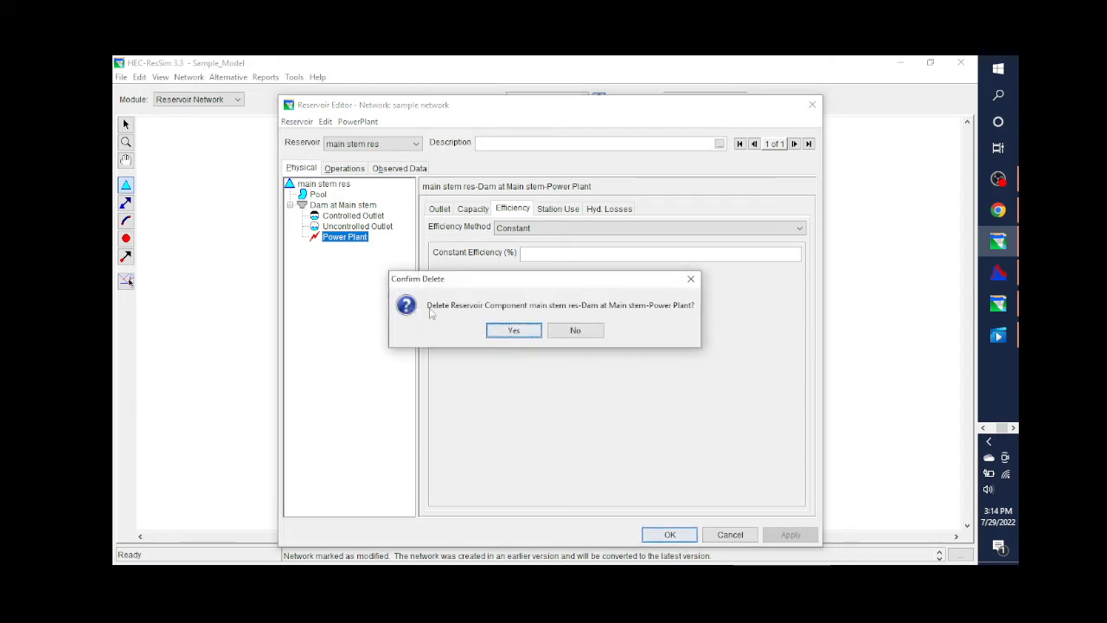
left_click(513, 332)
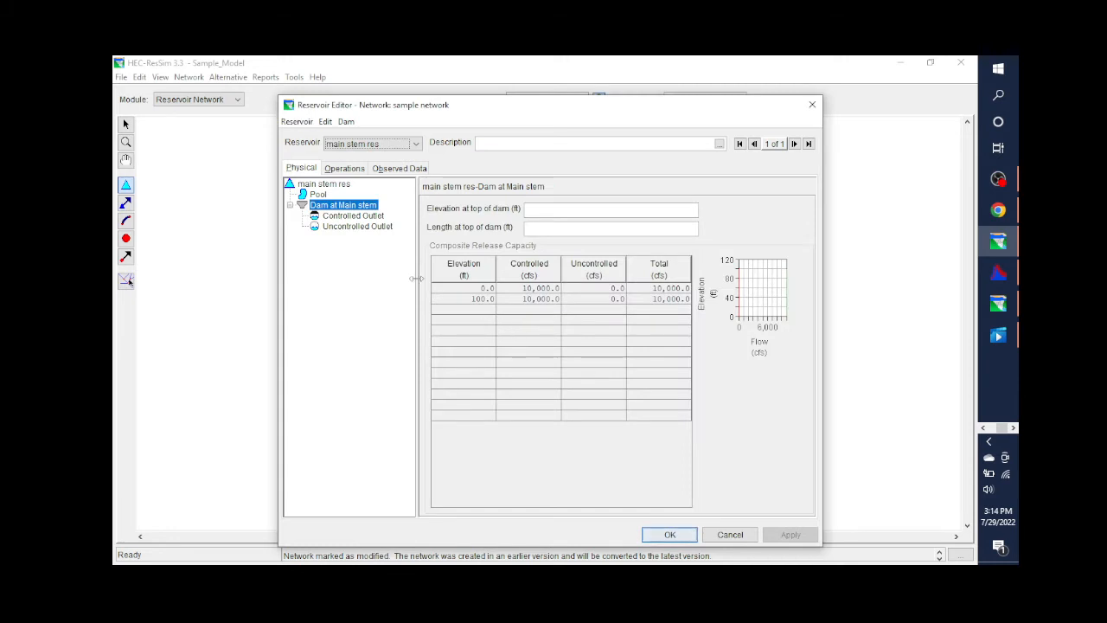
Step: Review the top elevations of the Flood Control, Conservation and Inactive zones in the reservoir's operation set
left_click(342, 168)
left_click(301, 167)
left_click(332, 168)
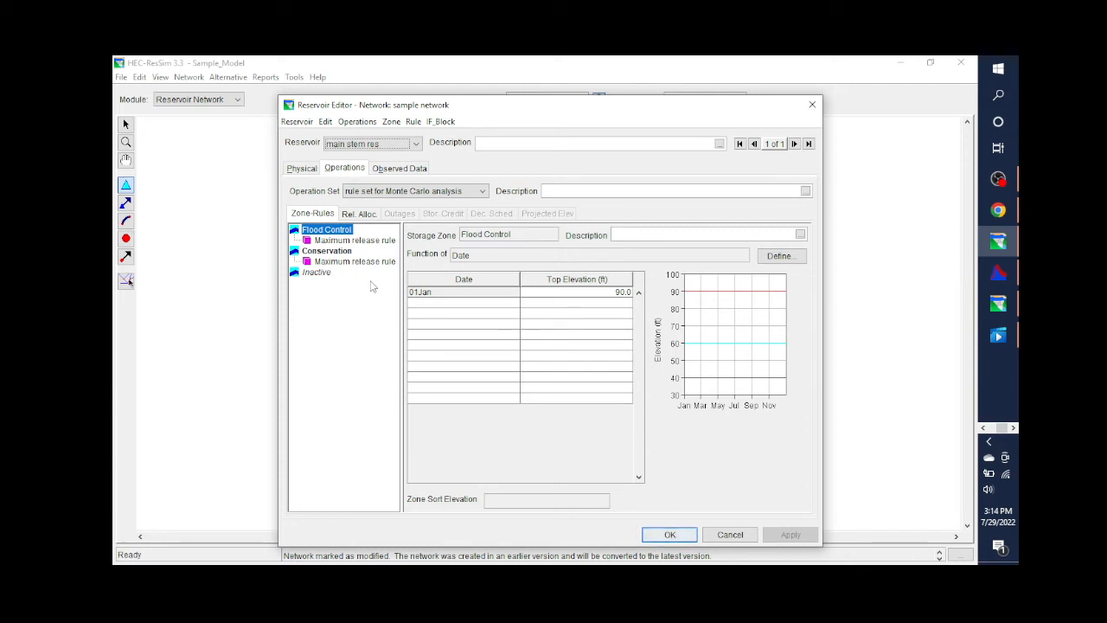
left_click(335, 253)
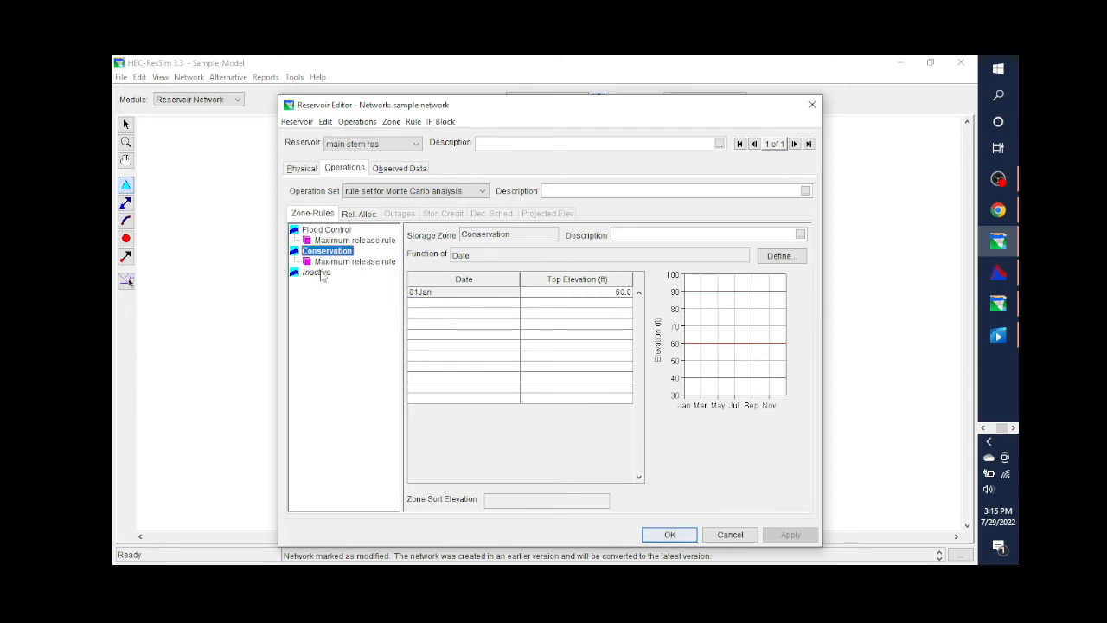
left_click(321, 273)
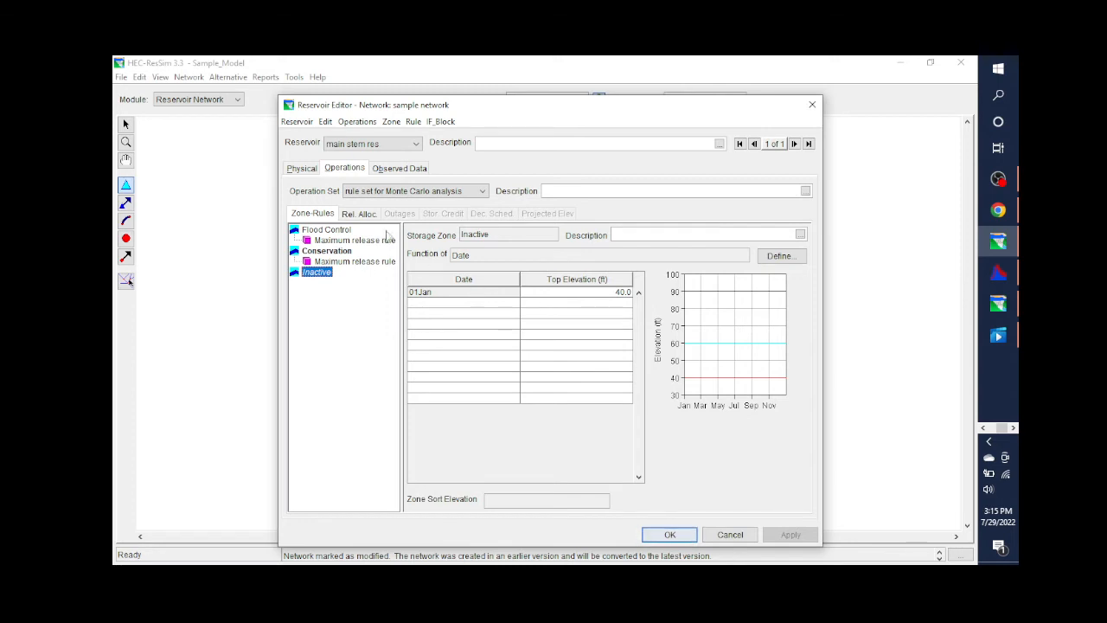
left_click(342, 252)
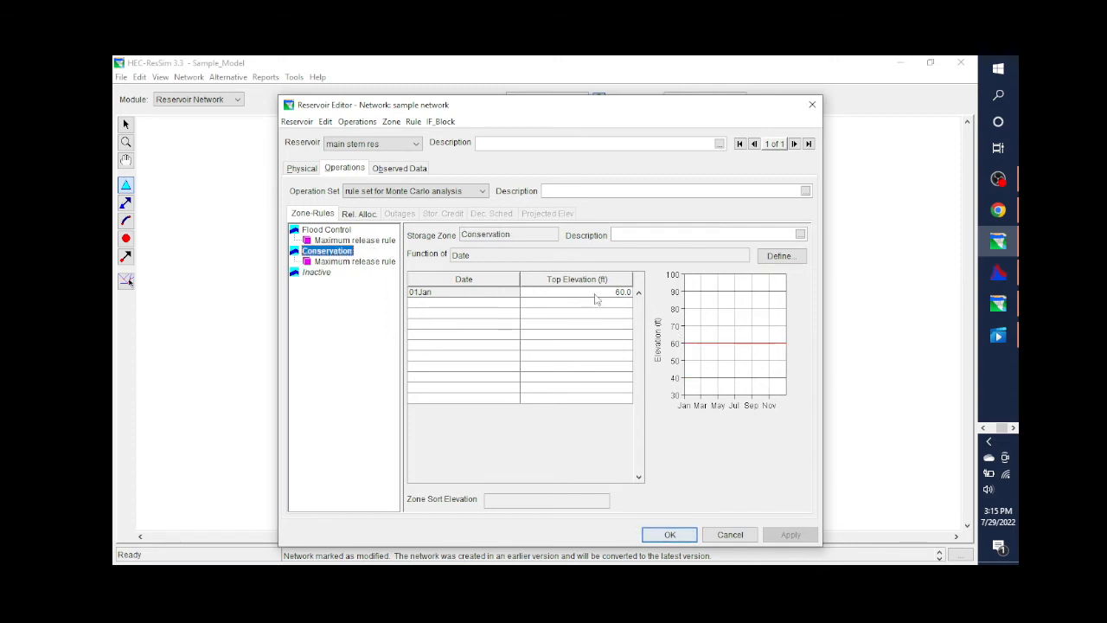
left_click(337, 231)
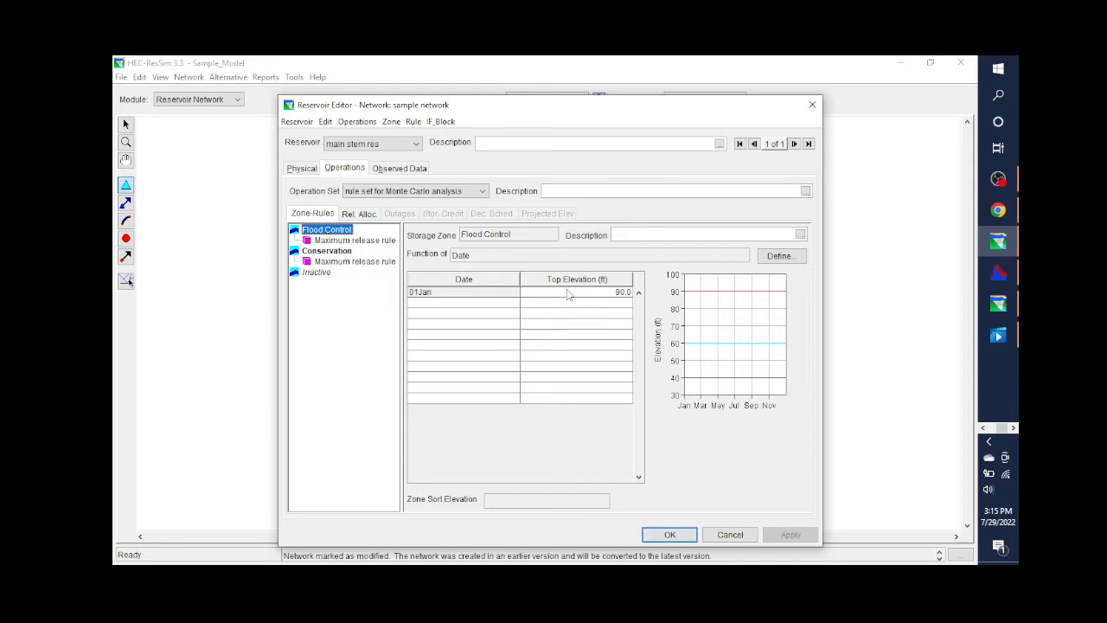
Step: Examine the Flood Control zone's Maximum release rule and the independent variable choices for its release function, leaving the definition as is
left_click(371, 242)
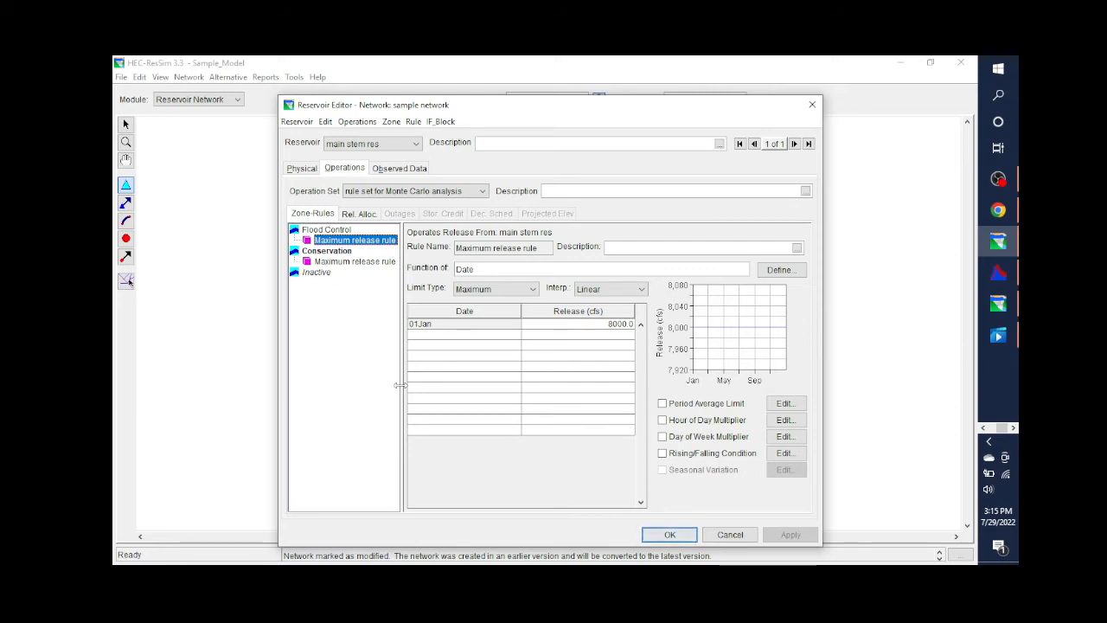
left_click(780, 270)
left_click(513, 197)
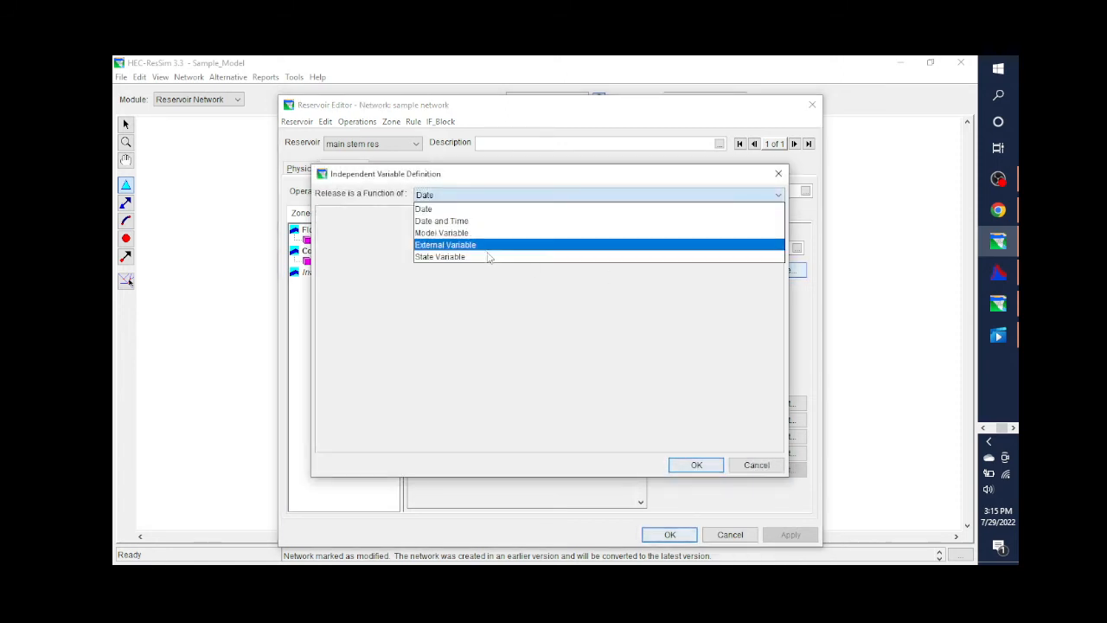
left_click(778, 175)
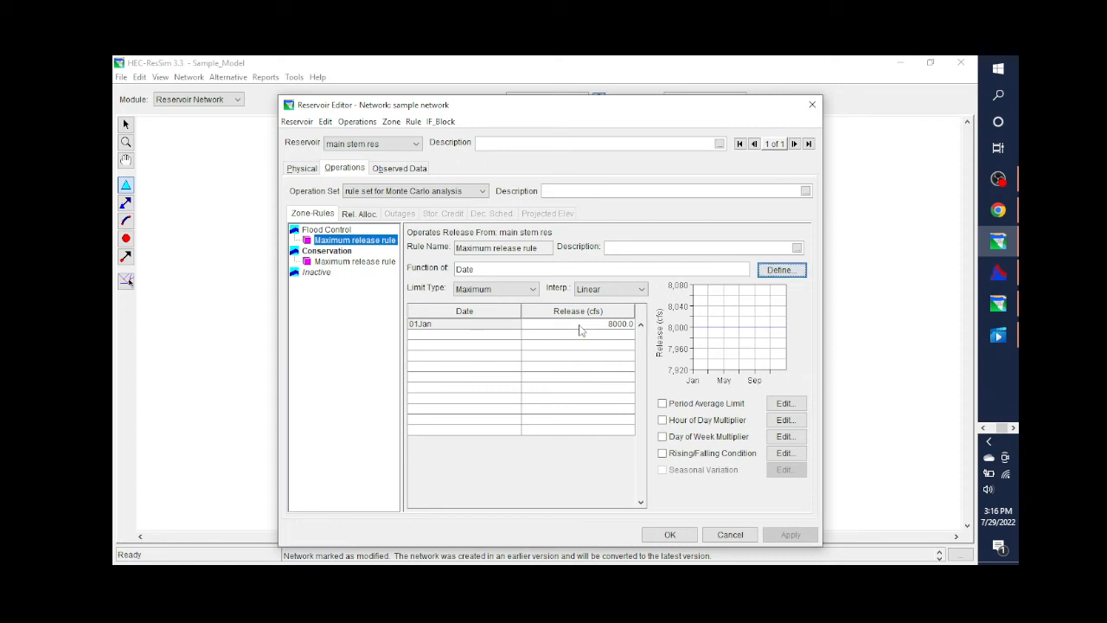
Step: Review the release allocation and IF block options for main stem res, and accept the reservoir edits
left_click(360, 216)
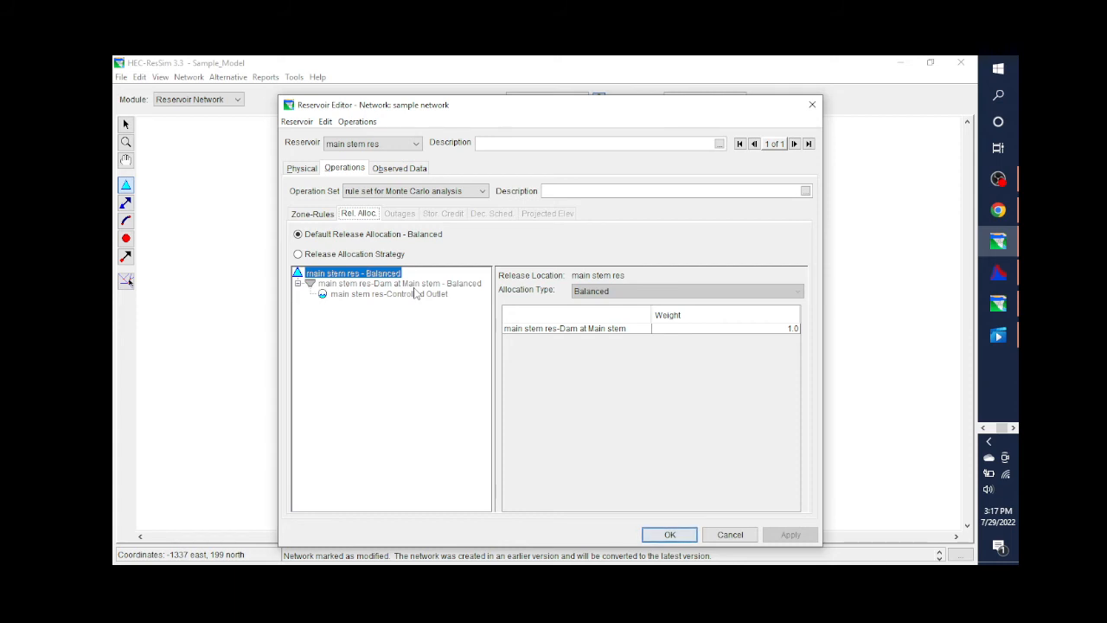
left_click(307, 213)
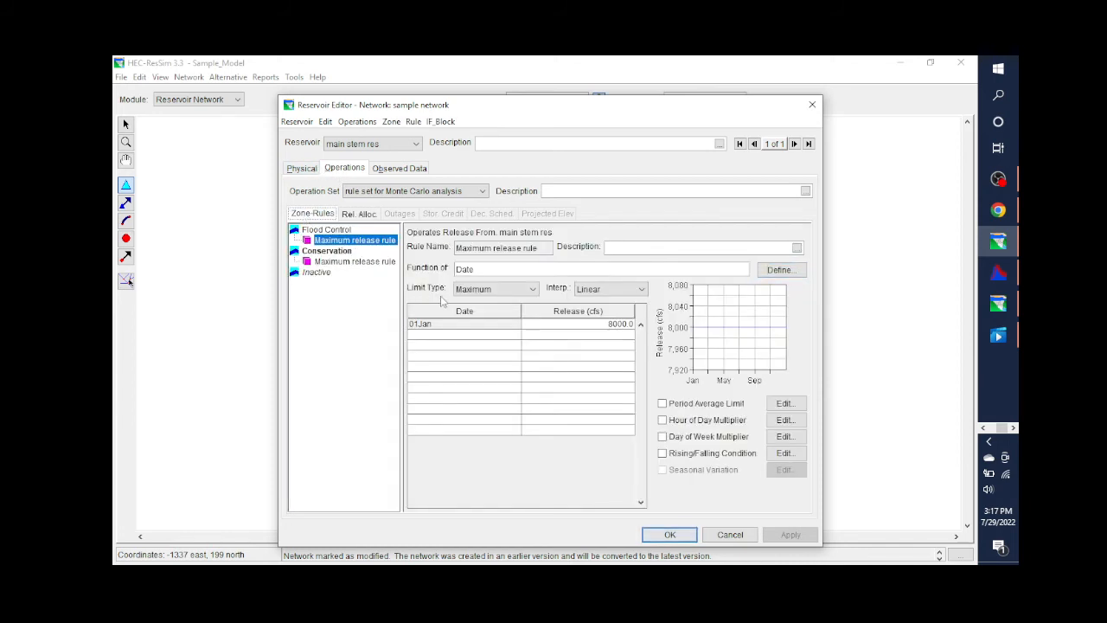
left_click(440, 122)
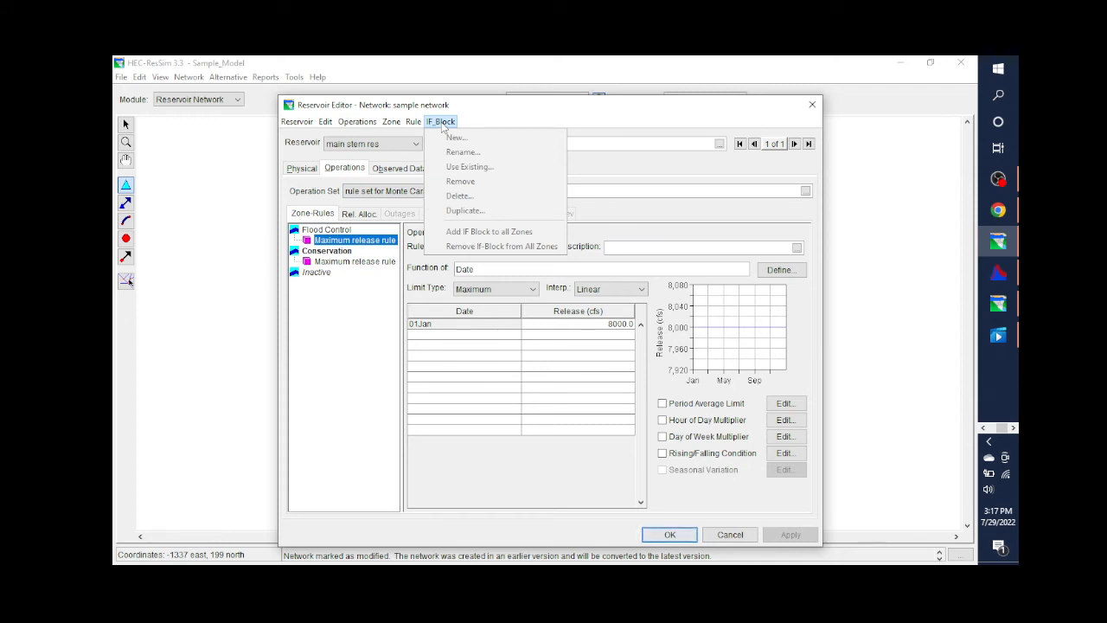
left_click(443, 123)
left_click(443, 124)
left_click(497, 112)
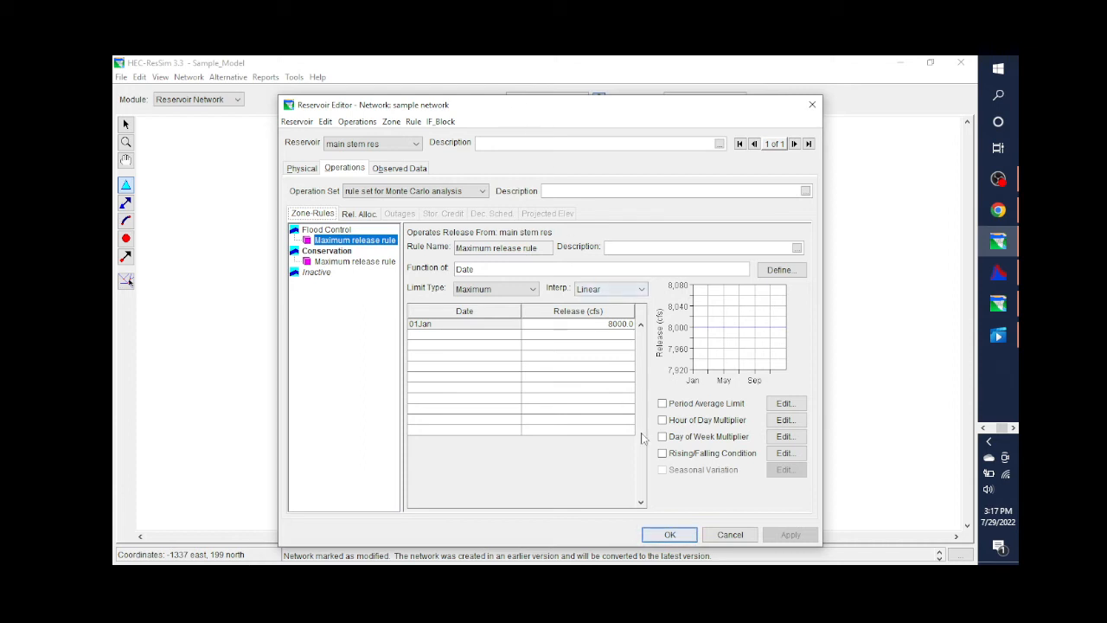
left_click(670, 534)
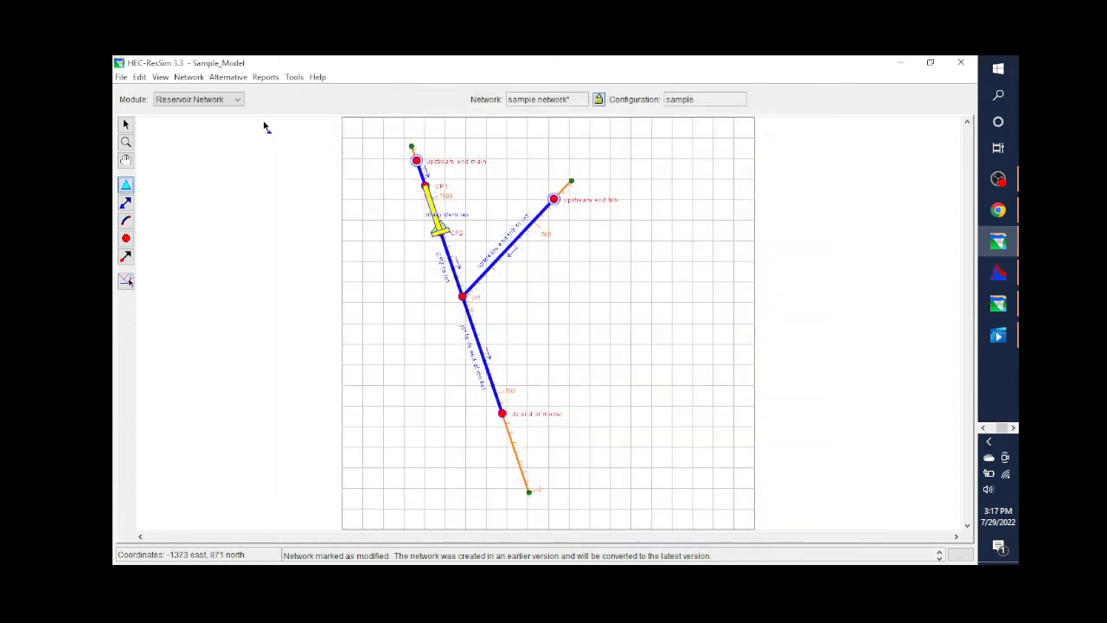
Step: Open the Alternative Editor and examine the run control settings of the alternative "with r p"
left_click(240, 80)
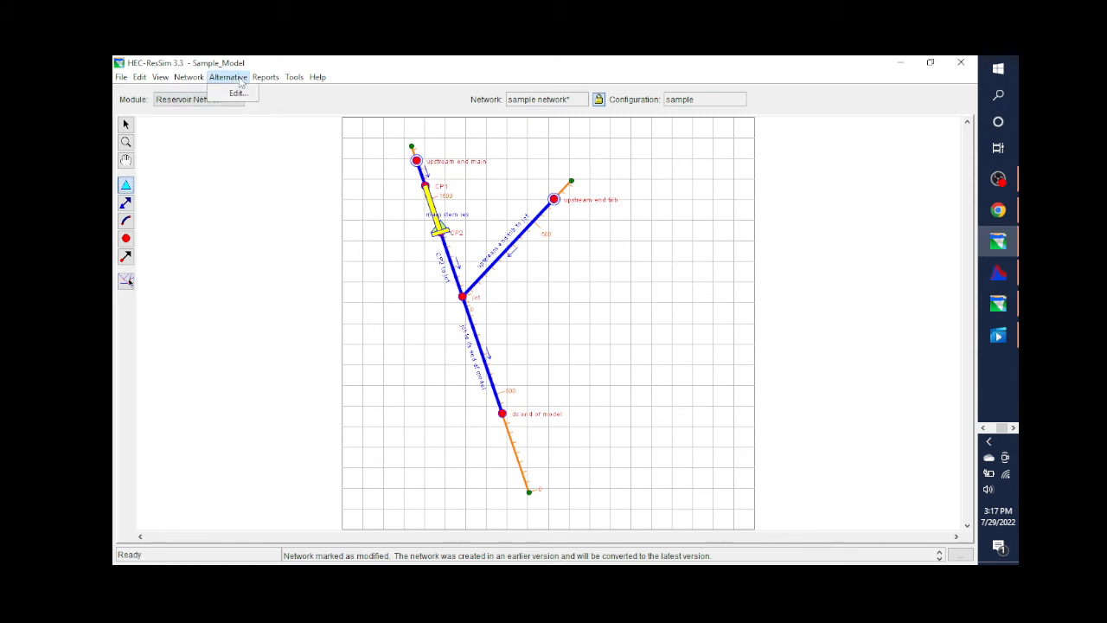
left_click(239, 80)
left_click(239, 80)
left_click(230, 95)
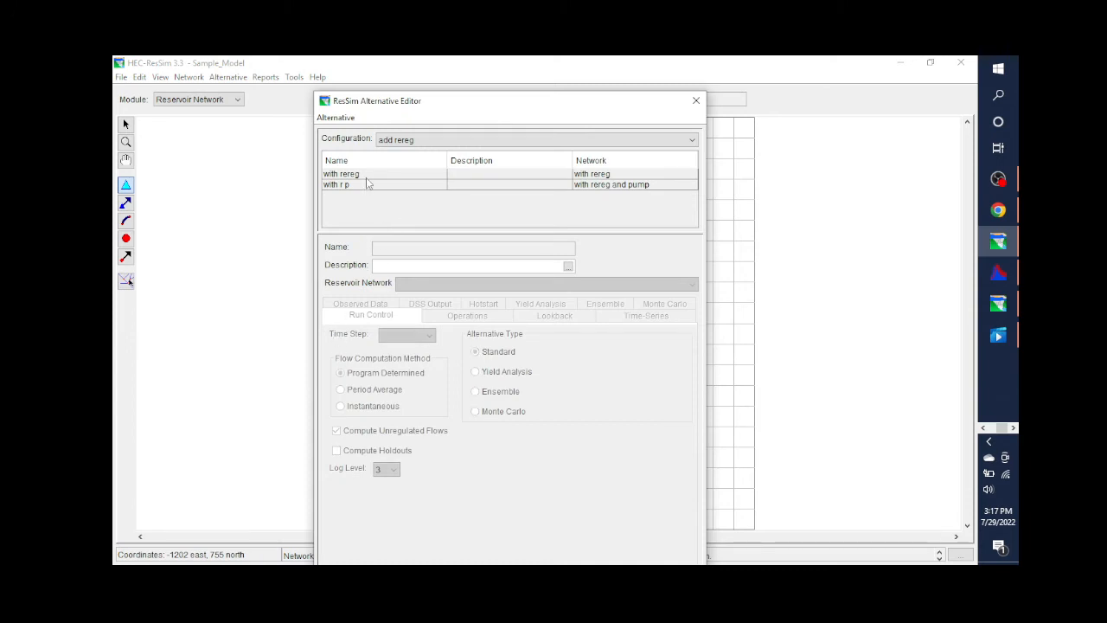
left_click(367, 183)
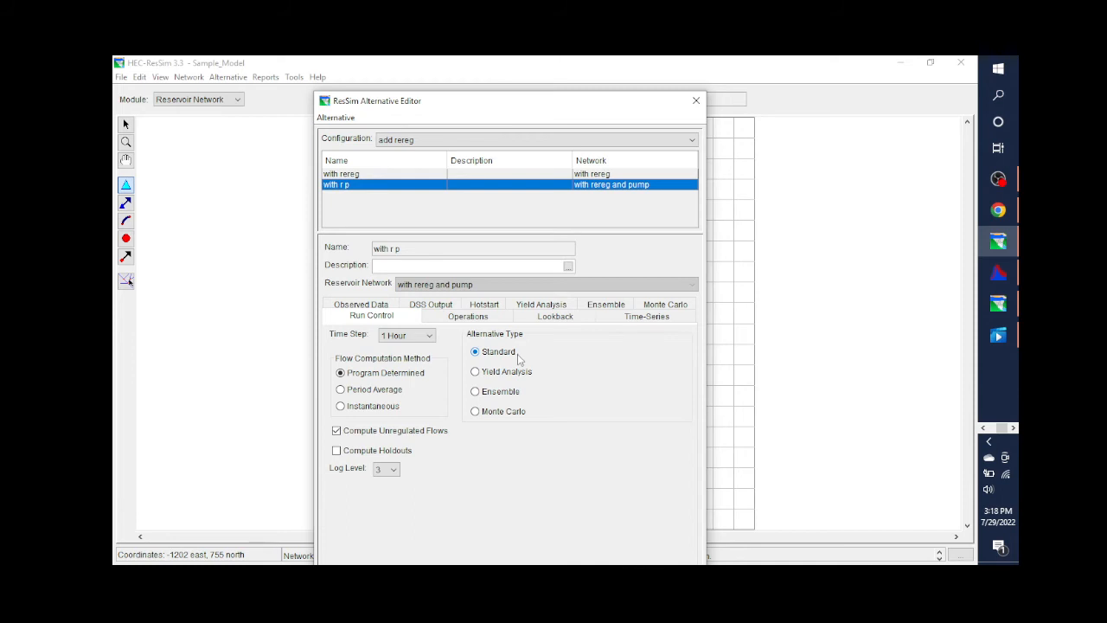
Step: Review the operation set choices for both reservoirs in "with r p", reselecting main reservoir for main stem res
left_click(478, 320)
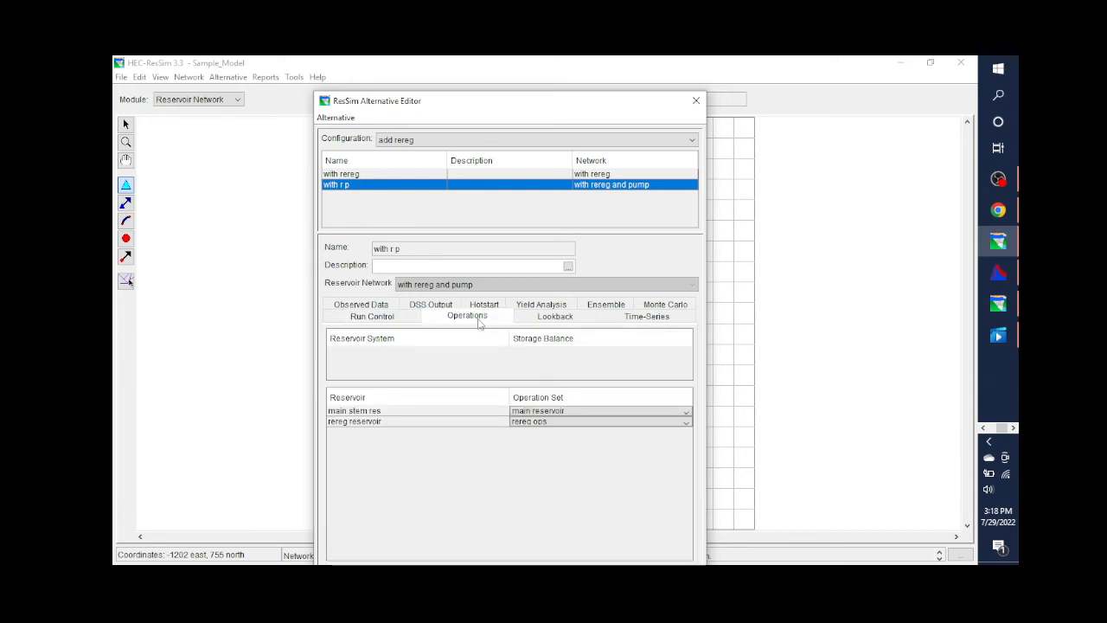
left_click(579, 414)
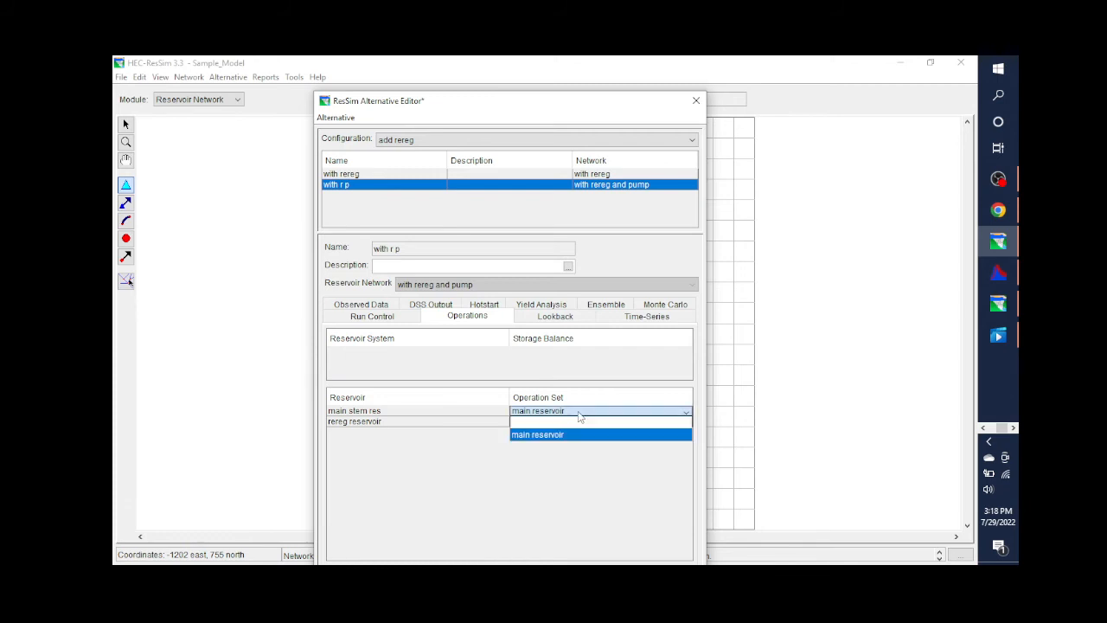
left_click(582, 423)
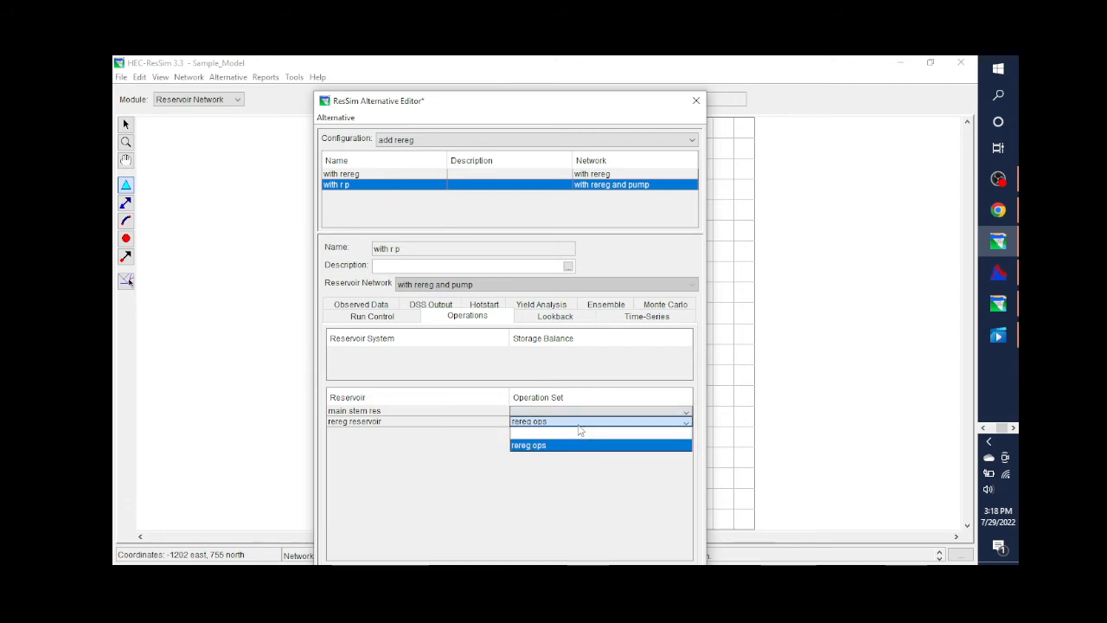
left_click(585, 412)
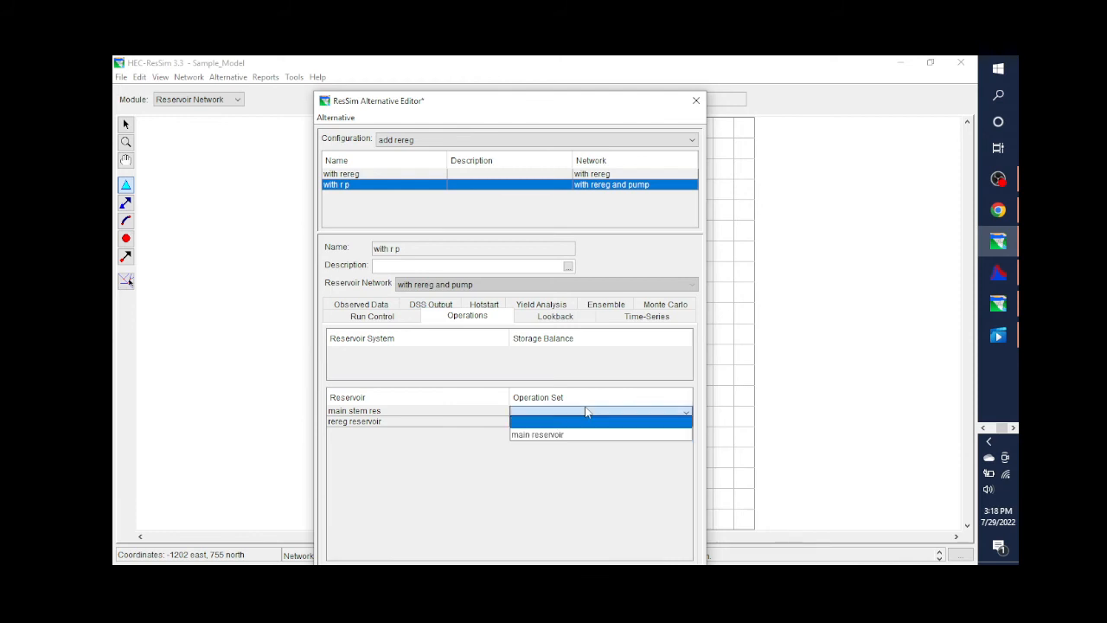
left_click(571, 433)
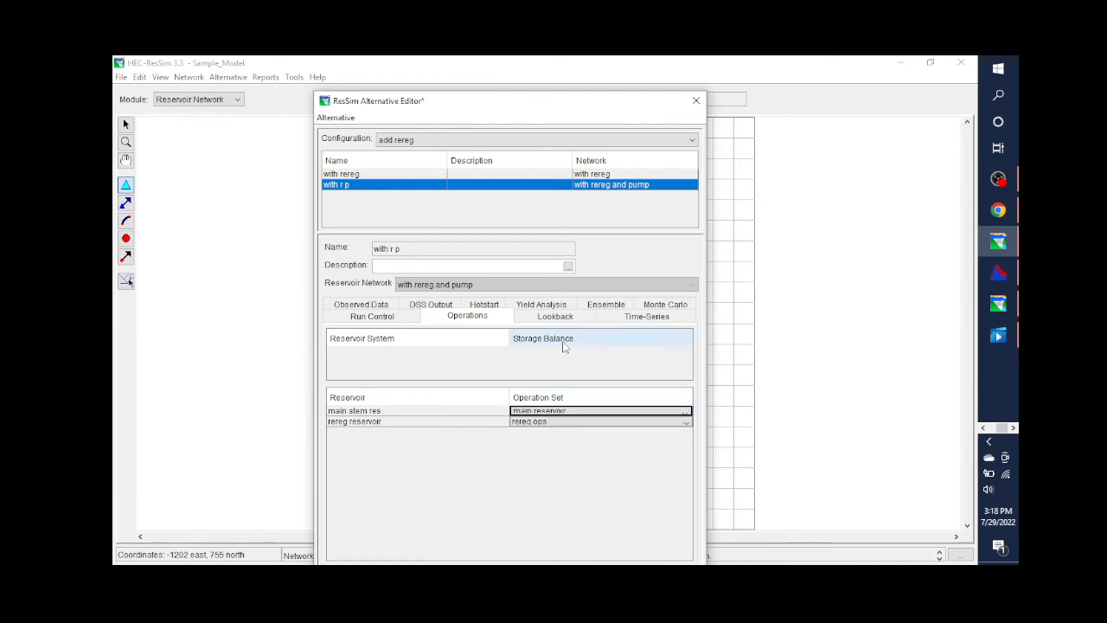
Step: Examine the lookback and time-series inputs of "with r p", widening the DSS File column, and close the editor without saving
left_click(551, 317)
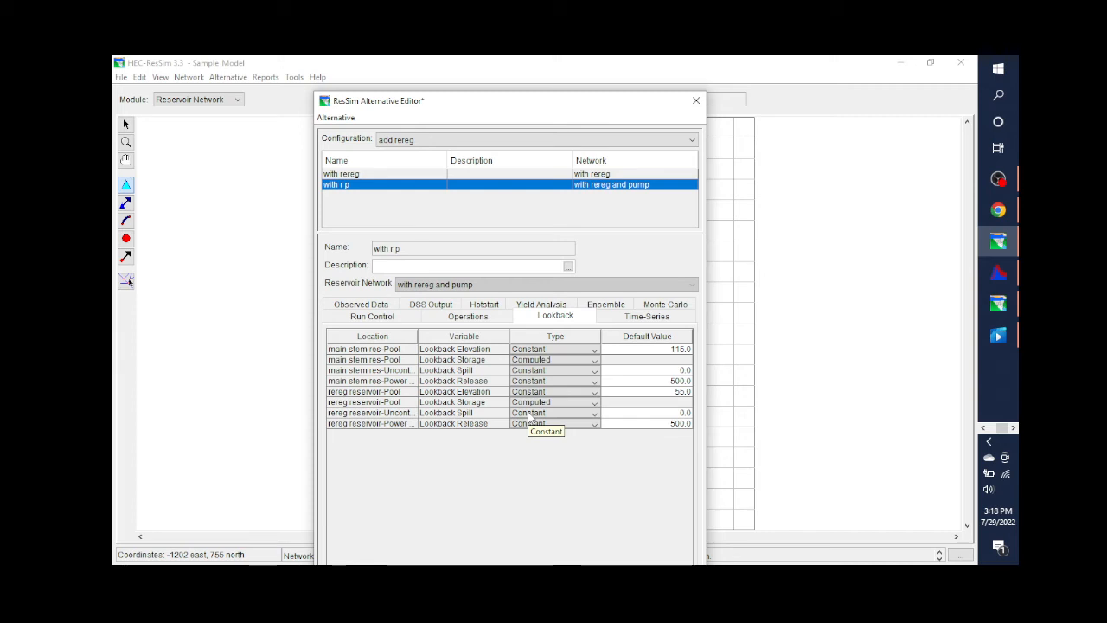
left_click(666, 322)
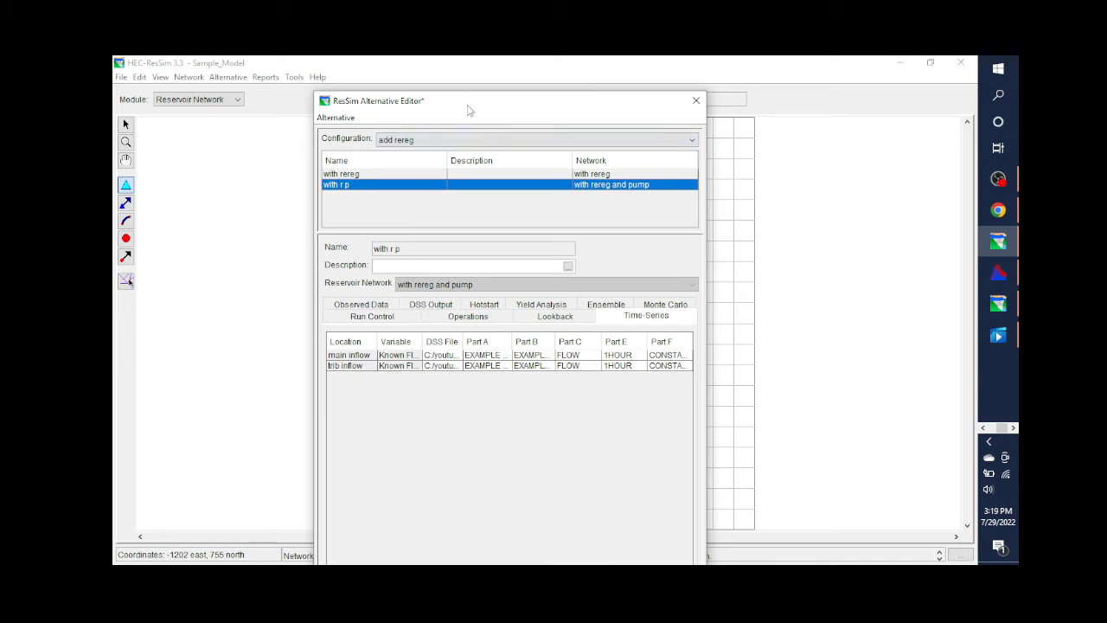
left_click_drag(467, 110, 767, 146)
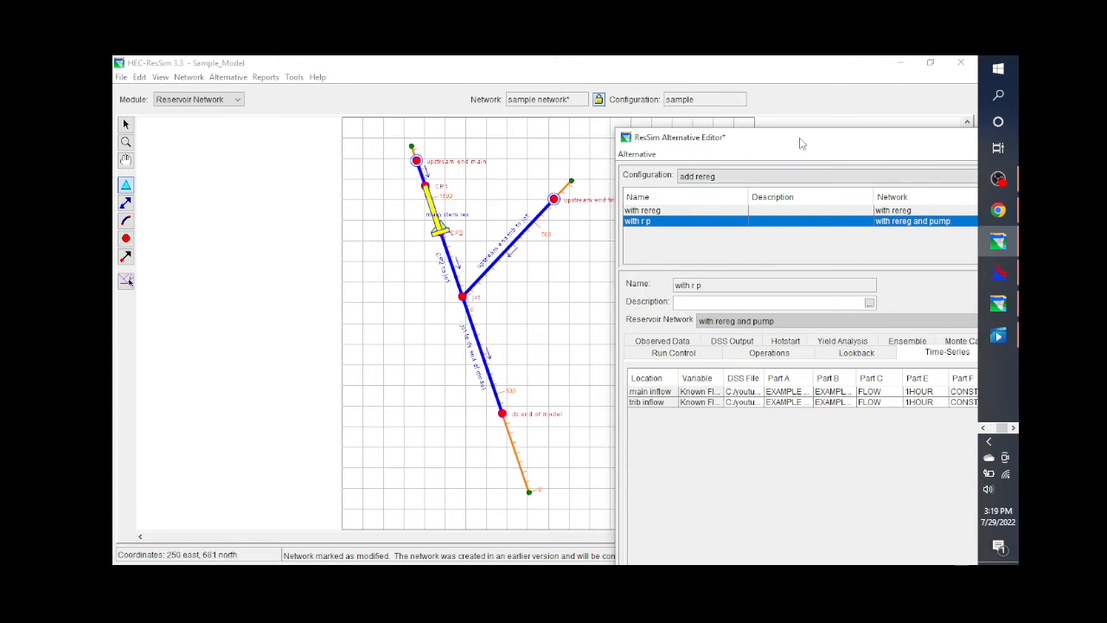
left_click_drag(799, 140, 441, 71)
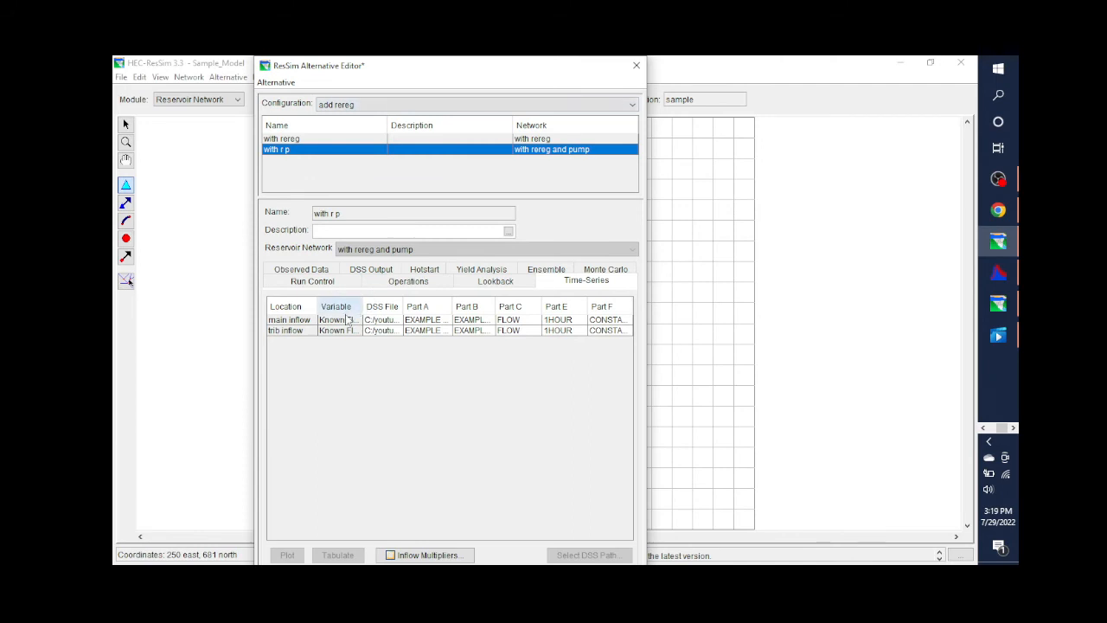
left_click(386, 319)
left_click_drag(402, 307, 426, 307)
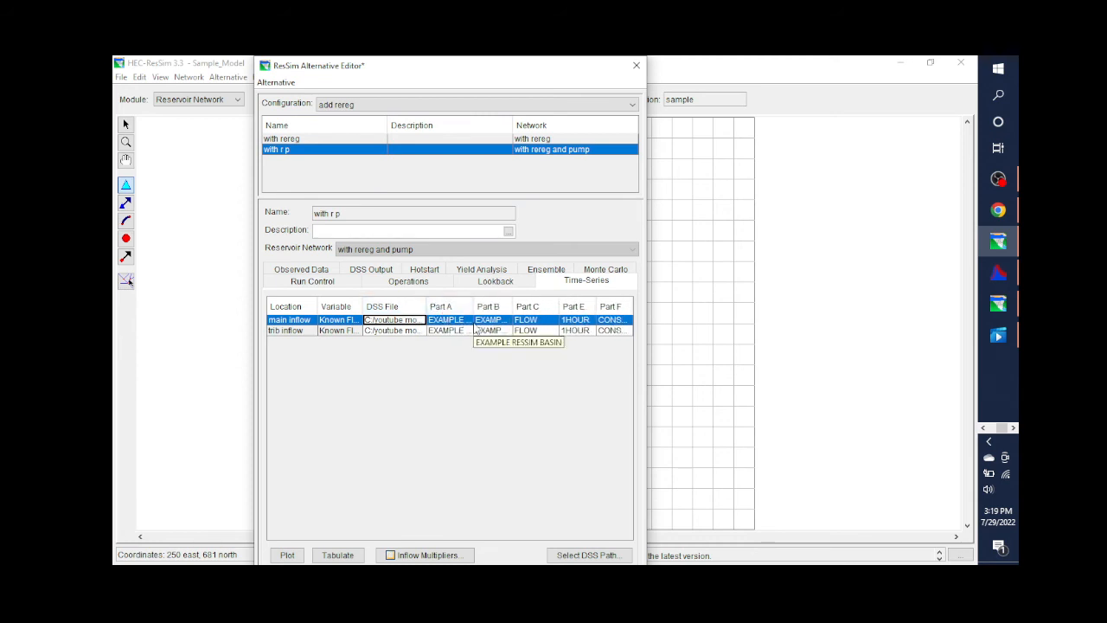
left_click(636, 67)
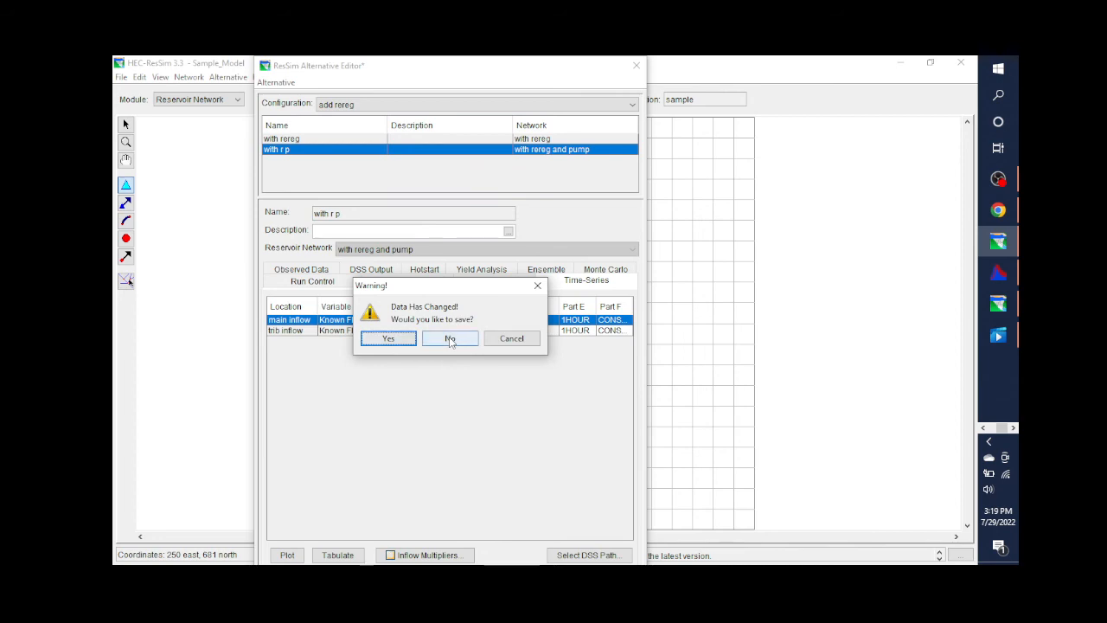
left_click(449, 339)
Step: Switch to HEC-DSSVue and select record 3, the 1DAY series for 01JAN1999 with A parts, in constant 500 cfs.dss
left_click(999, 272)
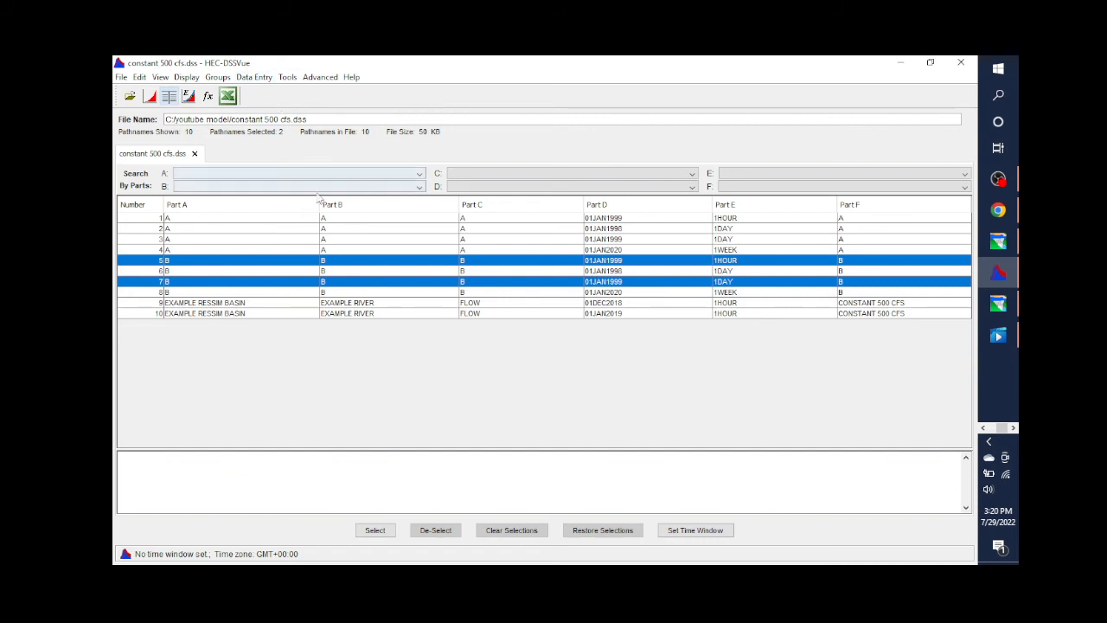
left_click(406, 250)
left_click(405, 239)
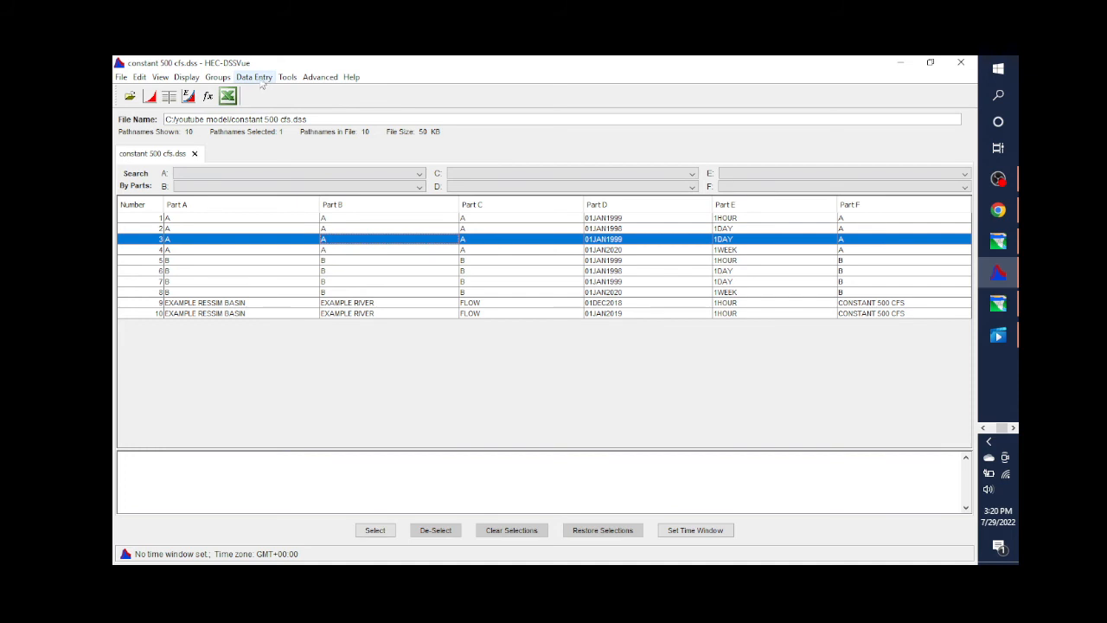
Step: Start a manual time-series entry with pathname parts A, B, C and F set to g and a 1DAY interval
left_click(265, 80)
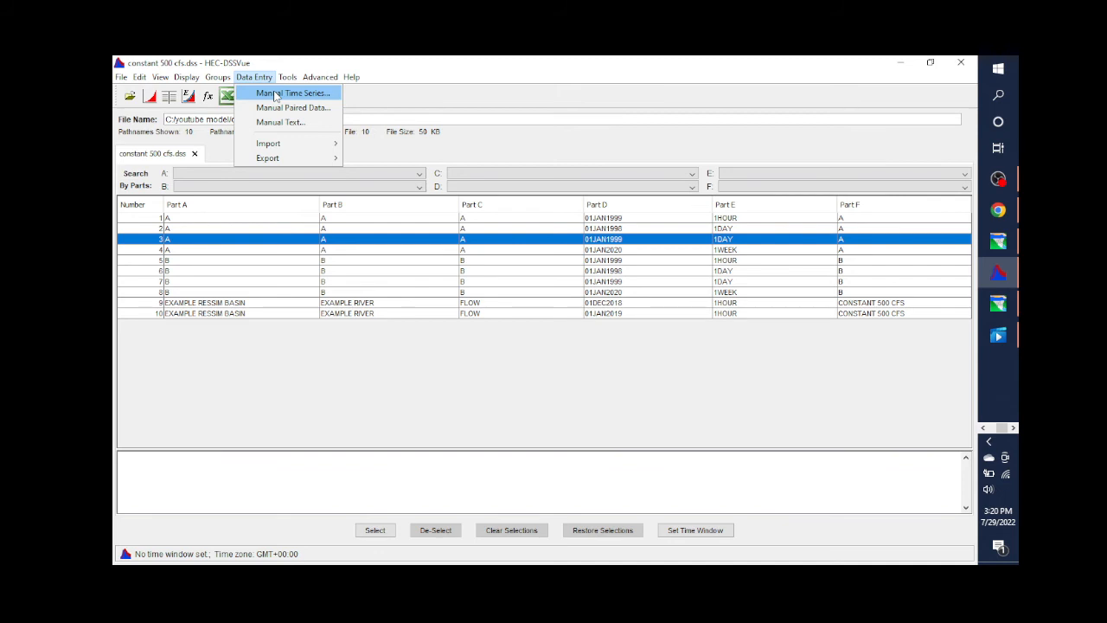
left_click(275, 95)
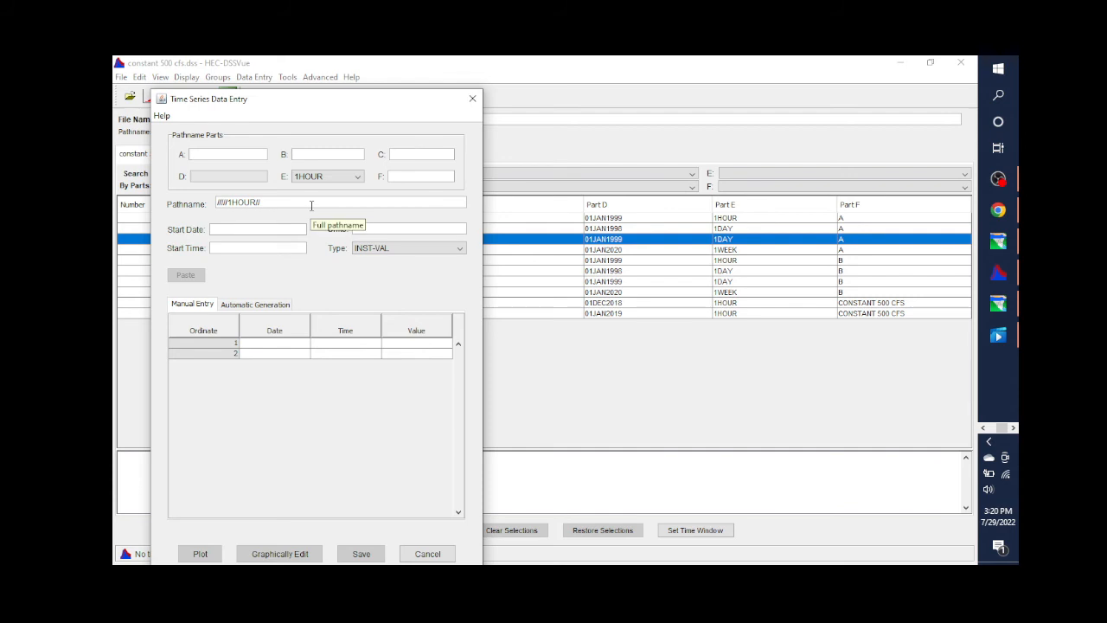
type("g")
left_click(326, 154)
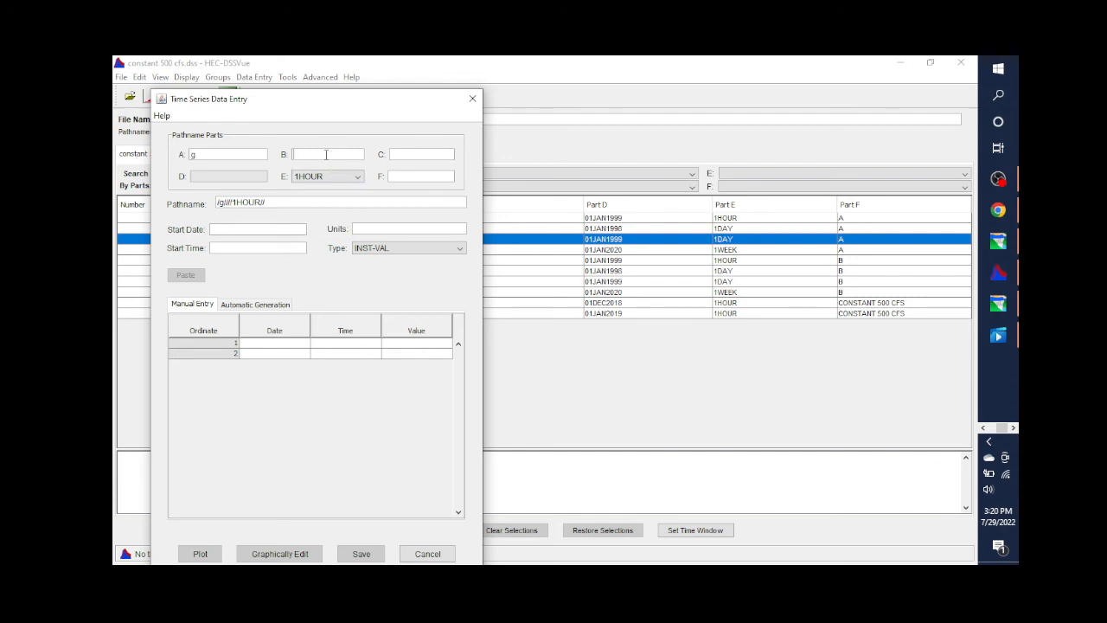
type("g")
left_click(410, 154)
type("g")
left_click(400, 174)
type("g")
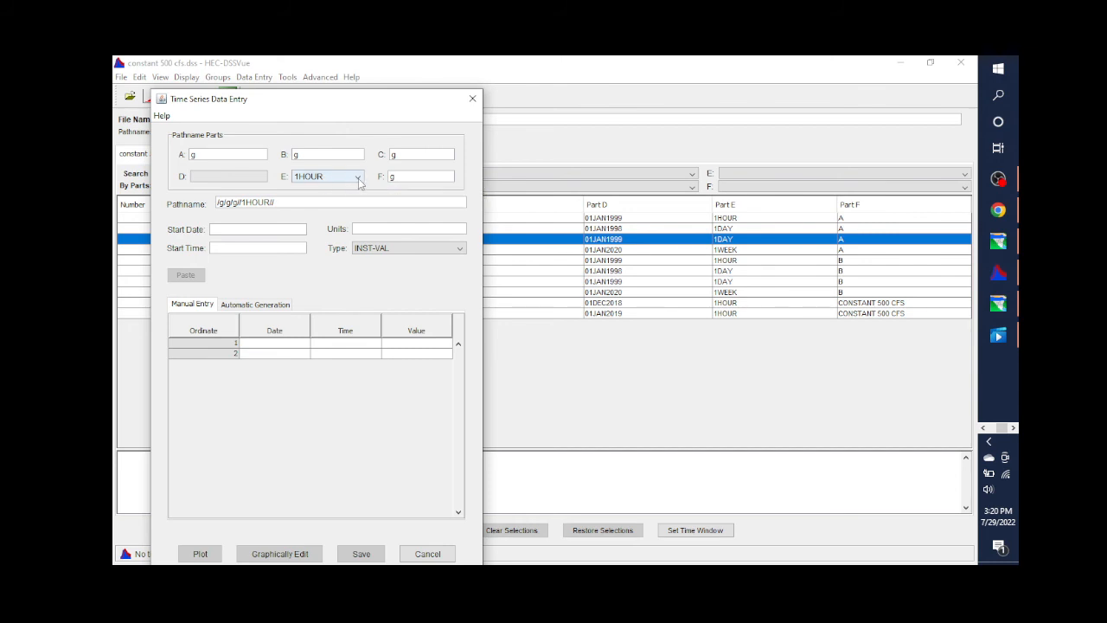
left_click(357, 176)
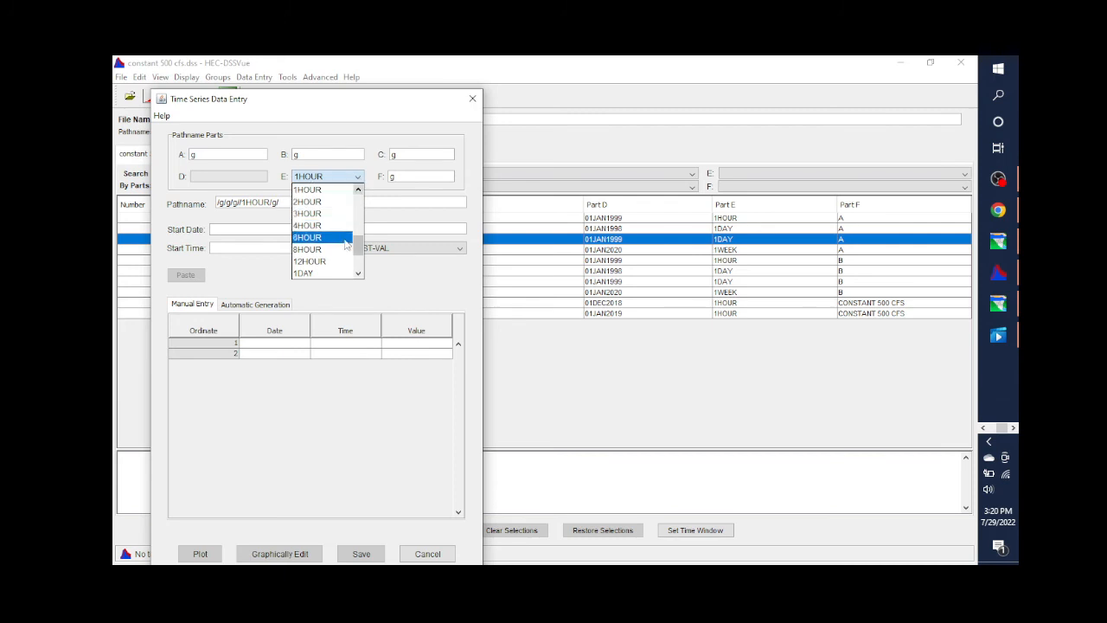
left_click(337, 273)
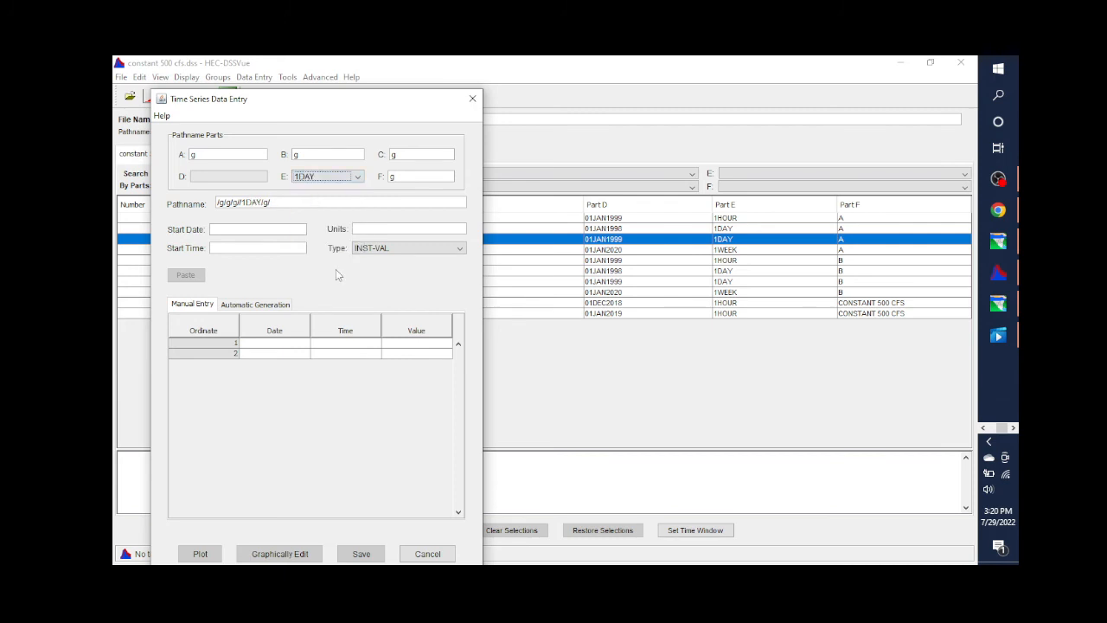
Step: Set the new series to start on 05jan1999 at 0100 with units of CFS
left_click(222, 229)
type("05jan1999")
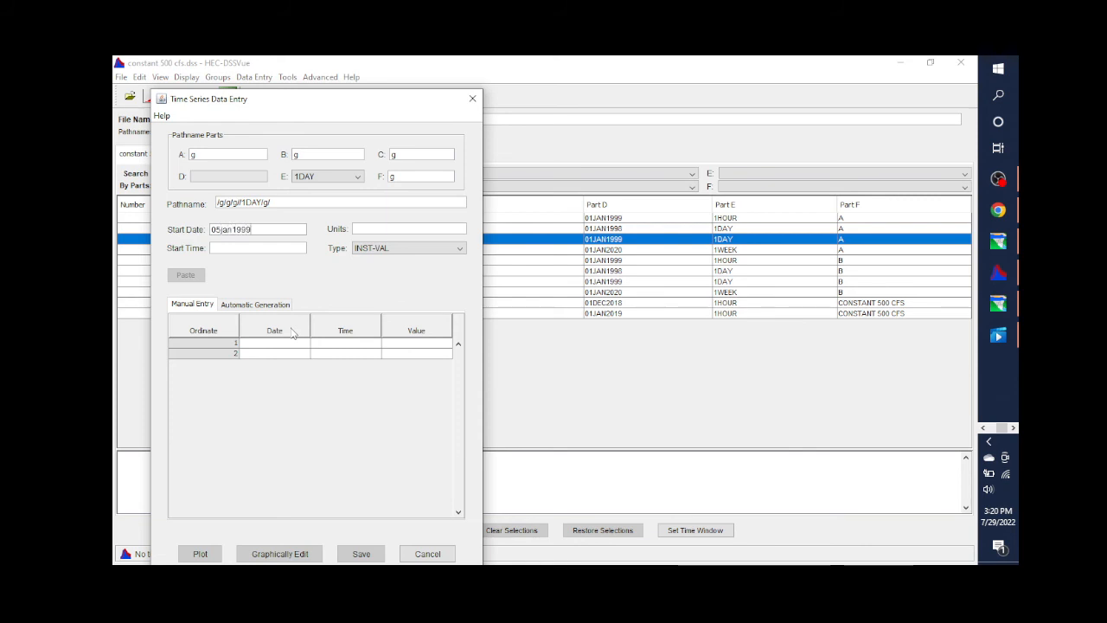
key("Caps_Lock")
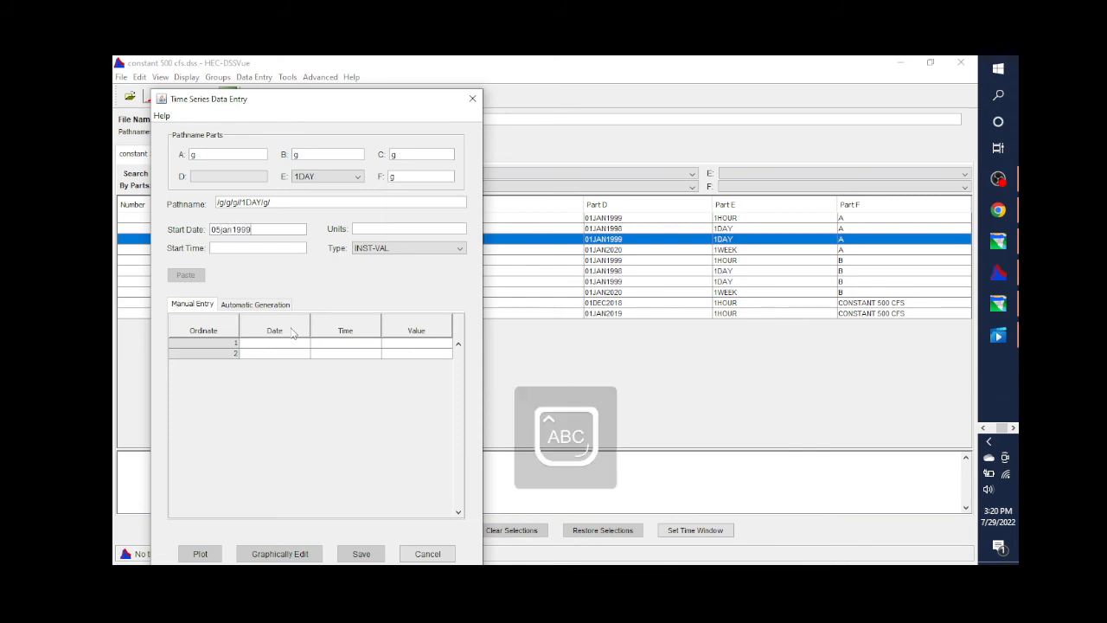
left_click(243, 250)
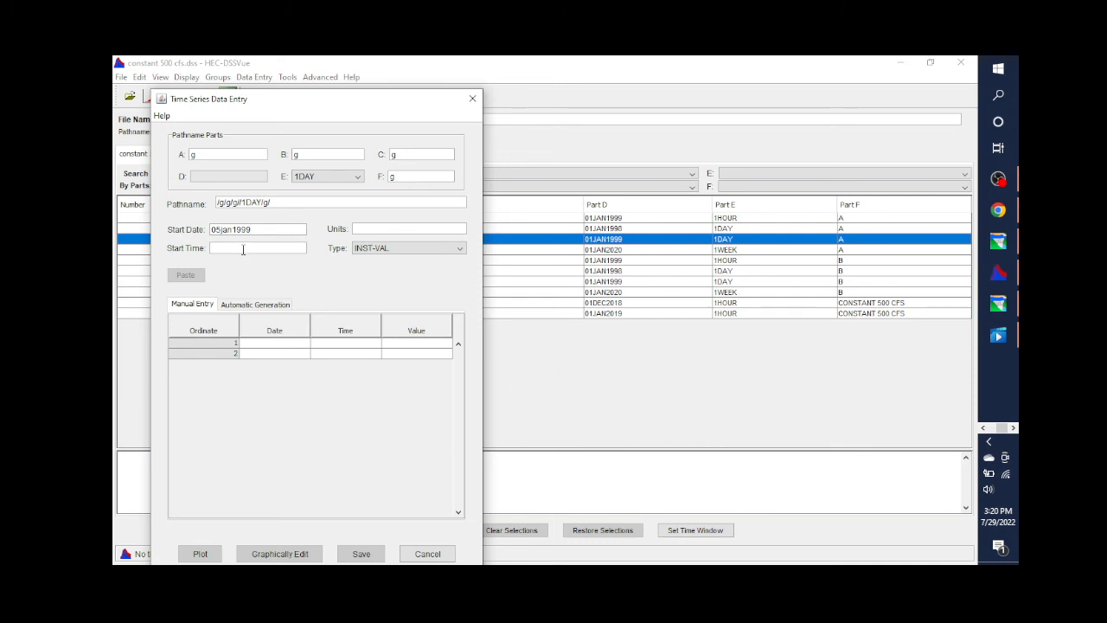
type("0100")
left_click(378, 229)
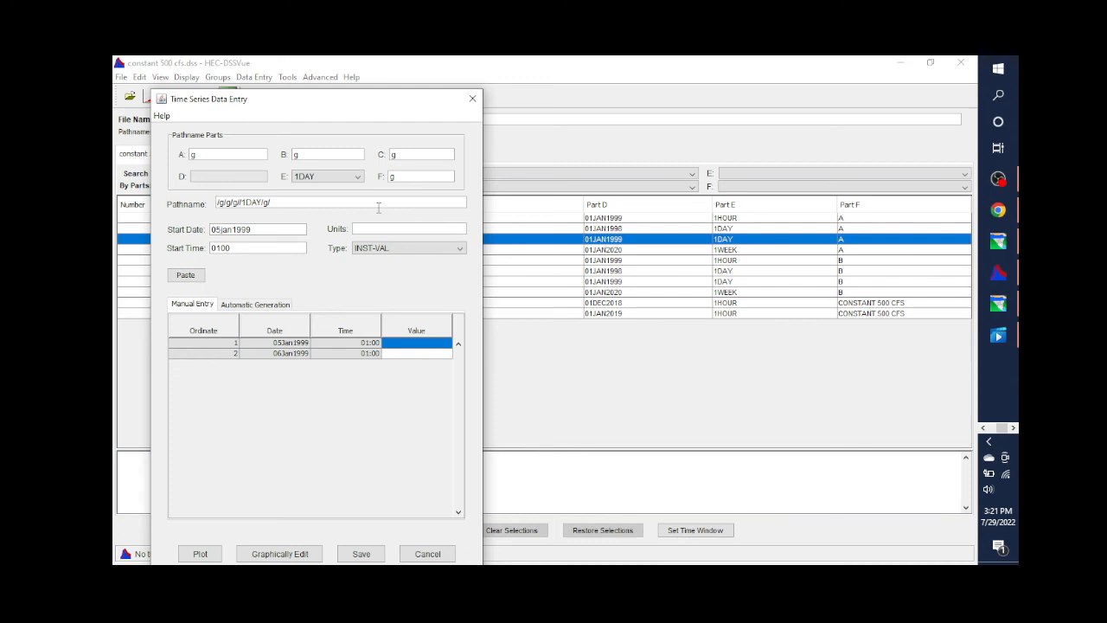
type("CFS")
Step: Define automatic generation for the series with end date 15jan1999, end time 2300 and a fill value of 325
left_click(264, 306)
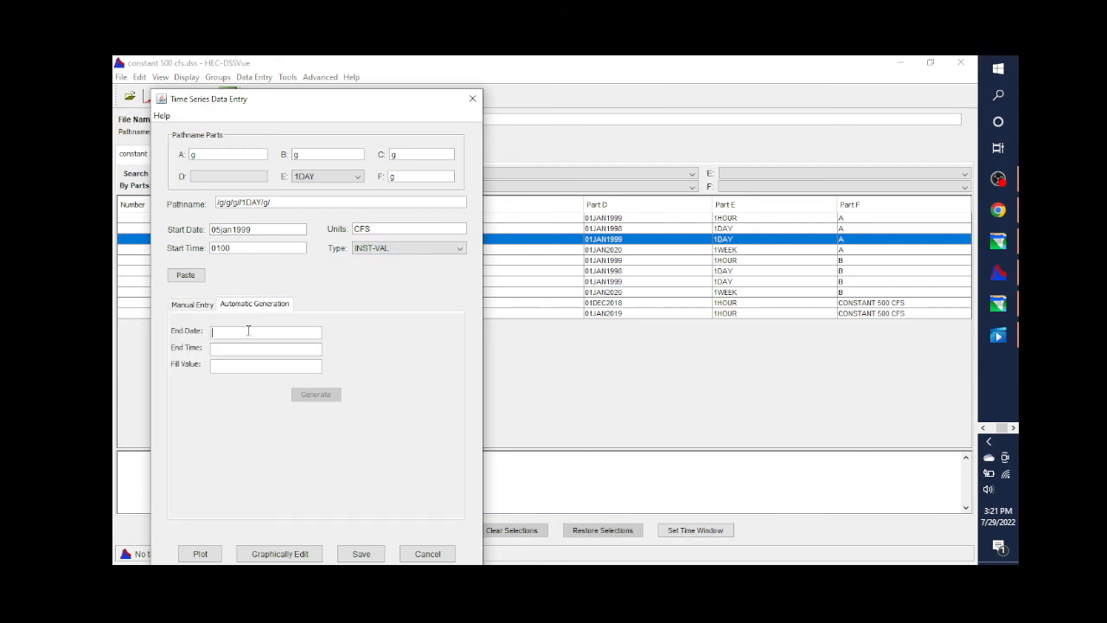
type("15JAN")
key("Caps_Lock")
key("BackSpace")
key("BackSpace")
key("BackSpace")
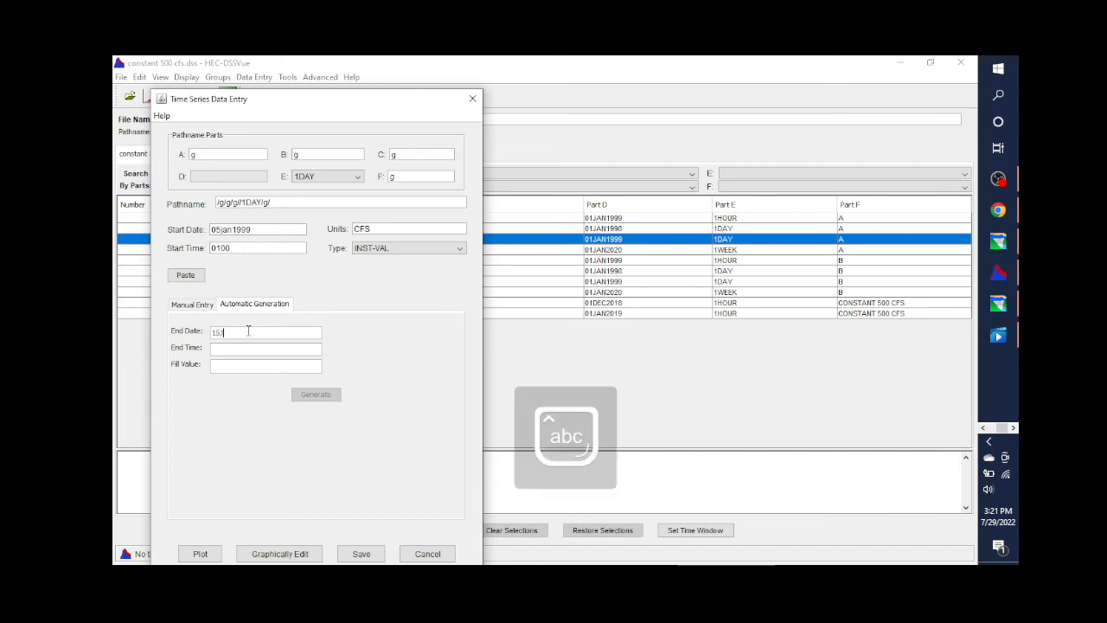
type("jan1999")
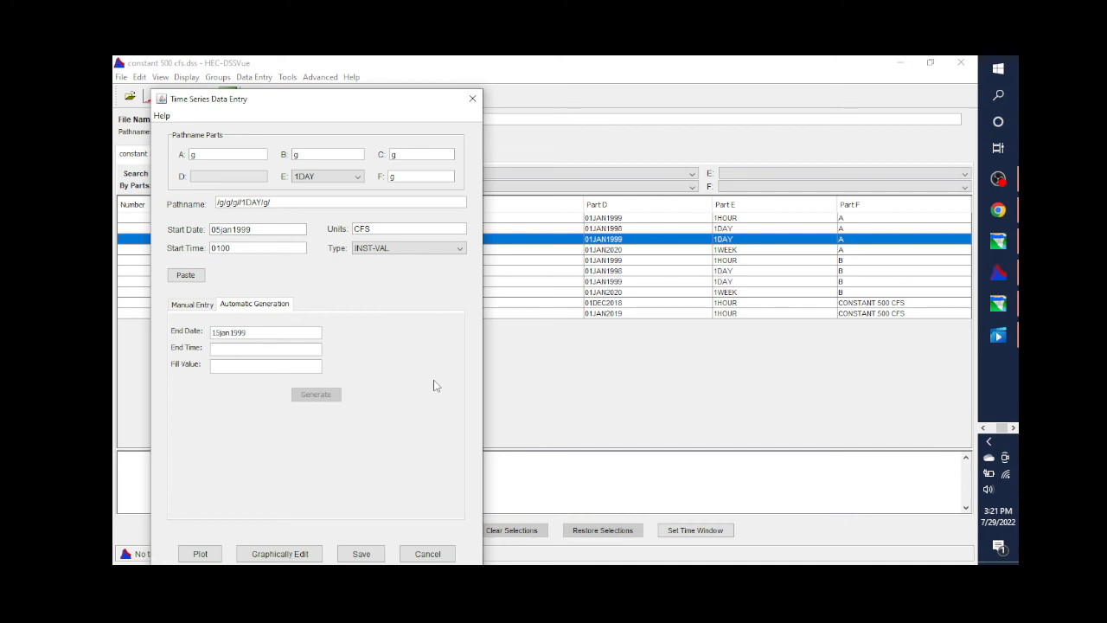
type("2300")
left_click(234, 368)
type("3256")
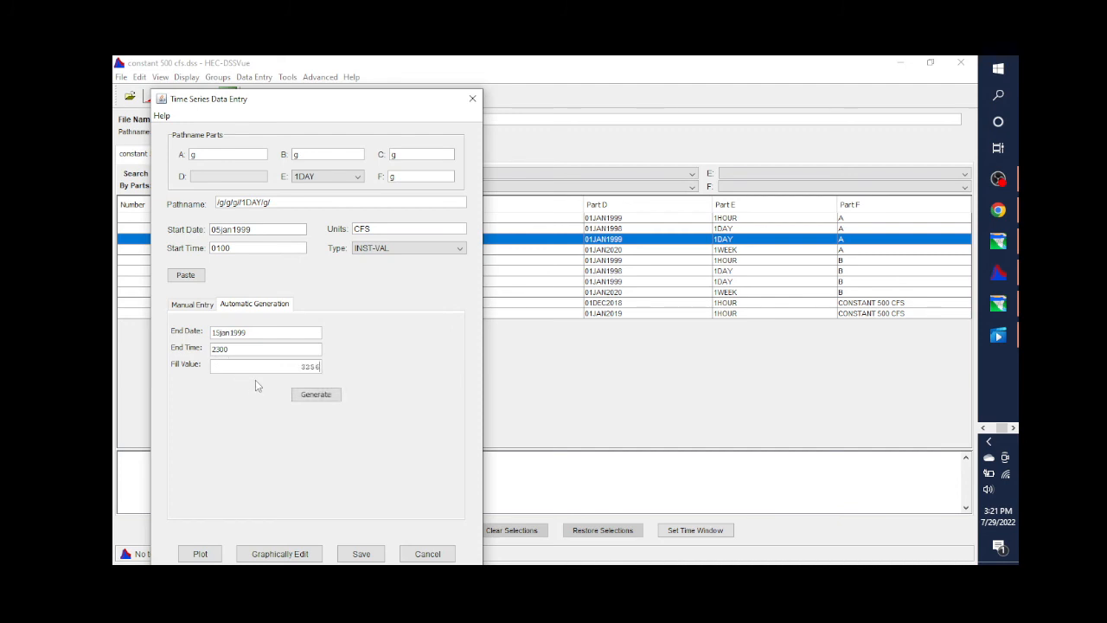
key("BackSpace")
Step: Generate the daily values and save the record to the DSS file, leaving the data entry screen
left_click(315, 394)
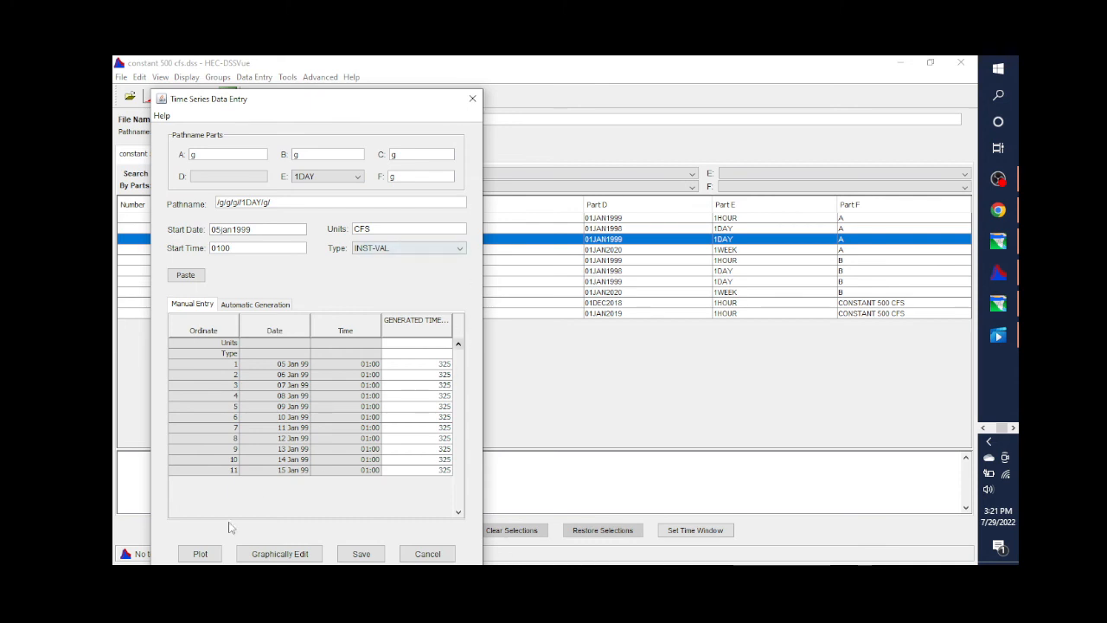
left_click(361, 553)
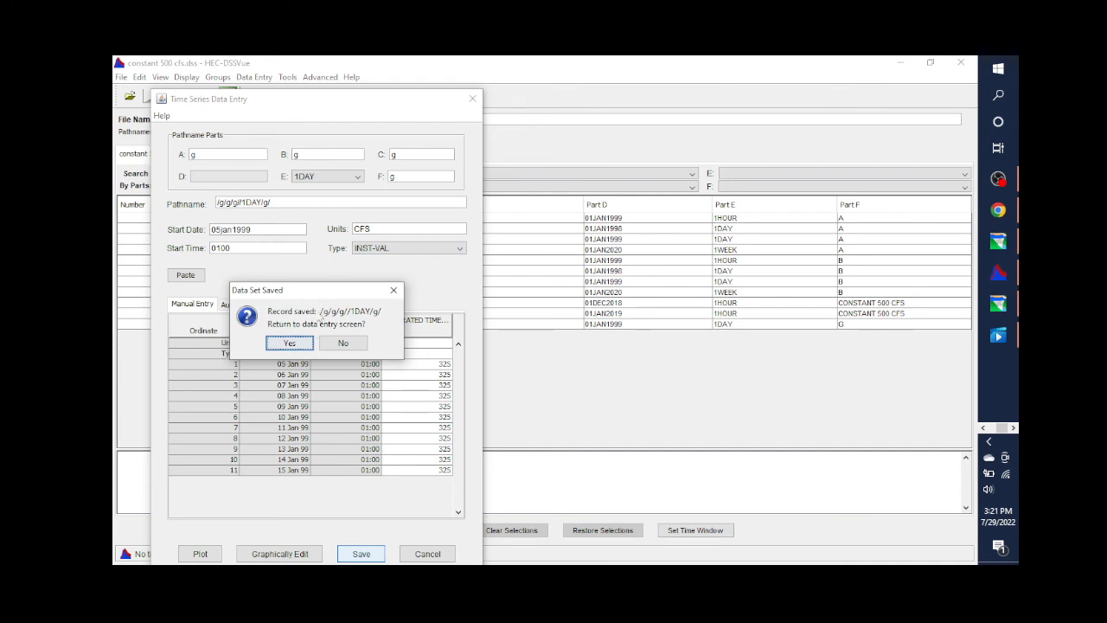
left_click(349, 341)
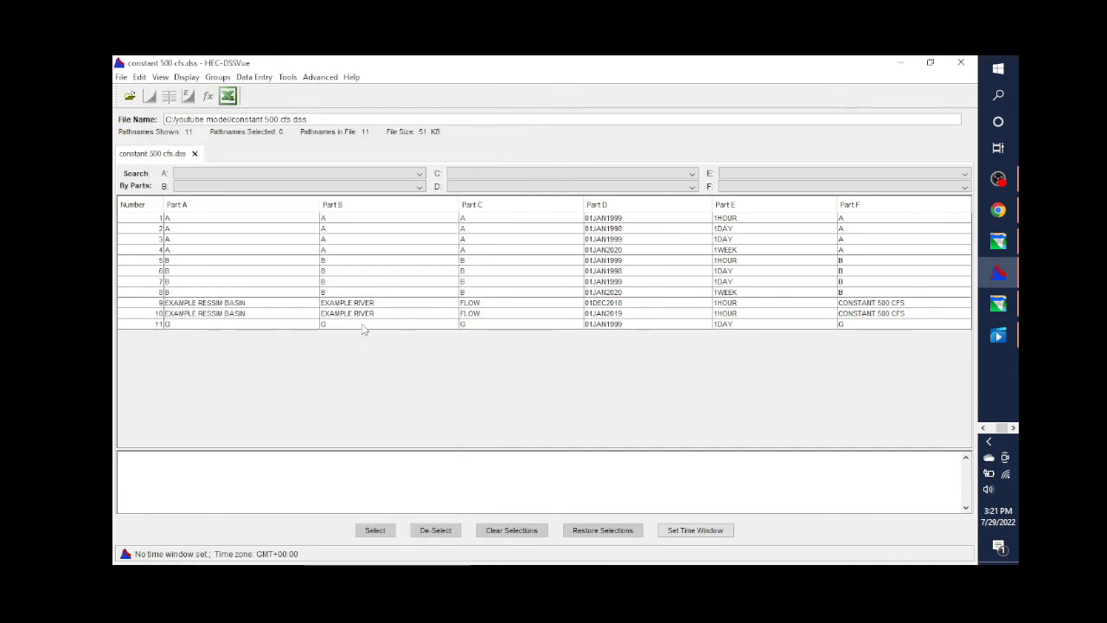
Step: Open Math Functions for the 1DAY record with G parts and choose the Change Time Interval operator
left_click(363, 326)
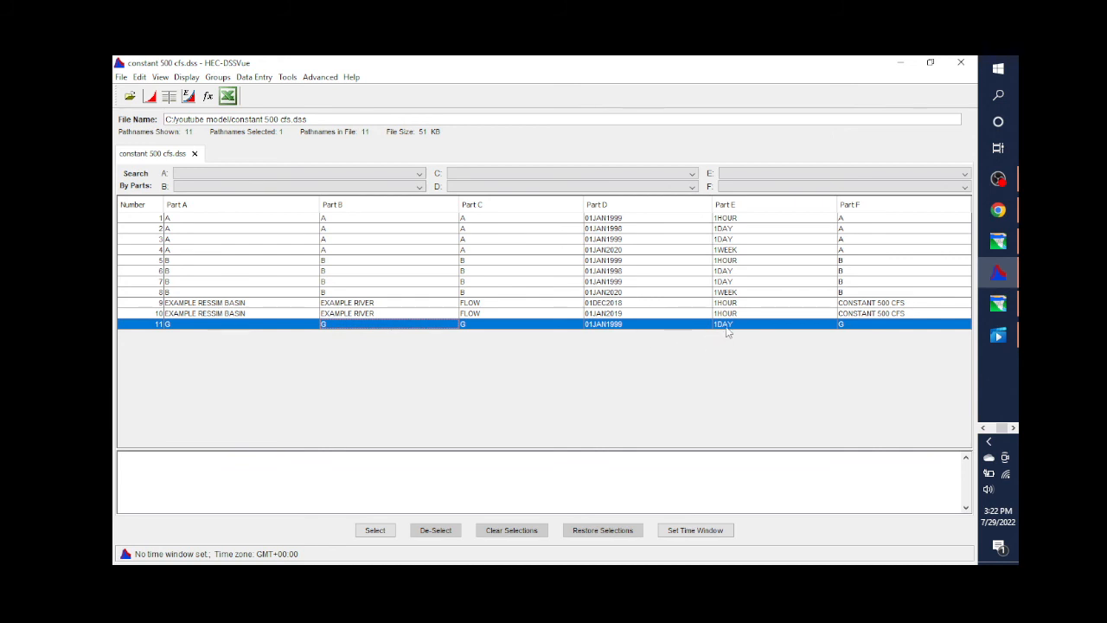
left_click(288, 78)
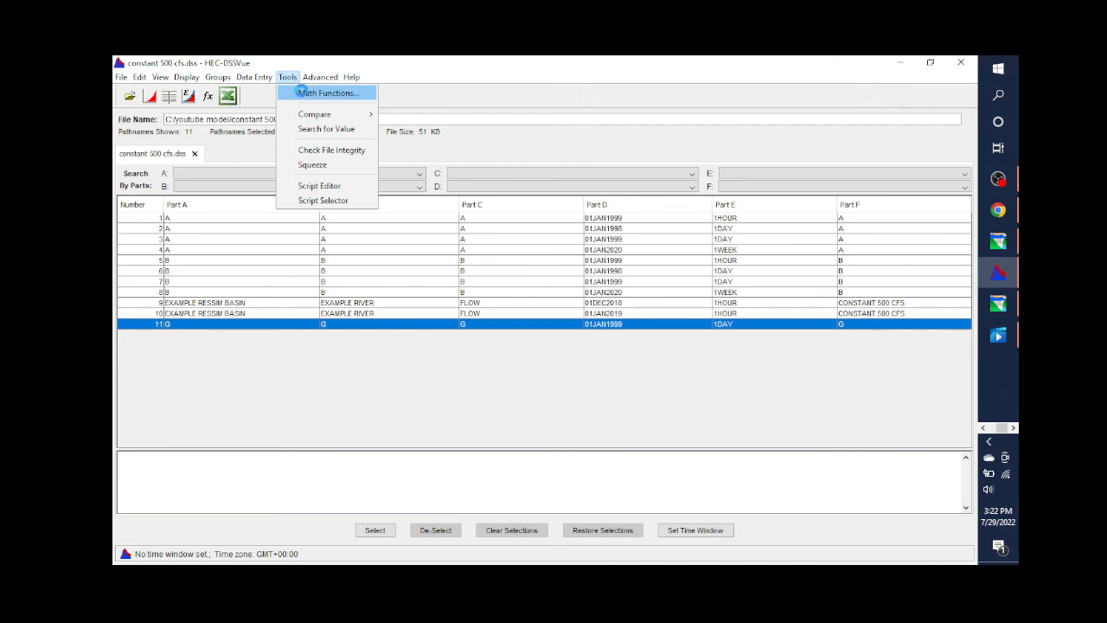
left_click(304, 95)
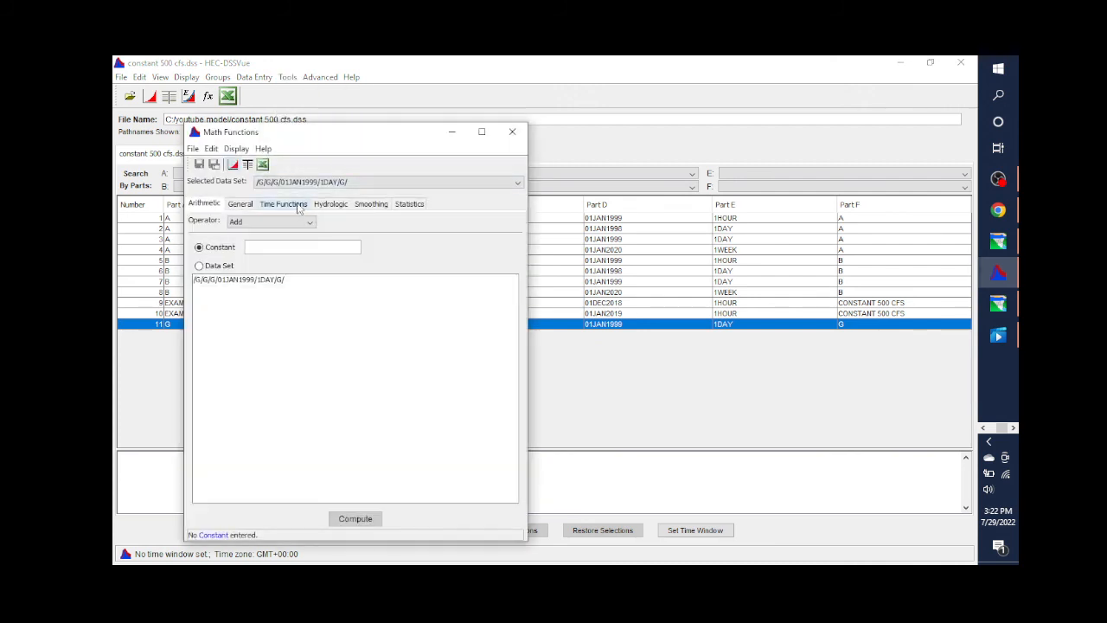
left_click(300, 206)
left_click(301, 222)
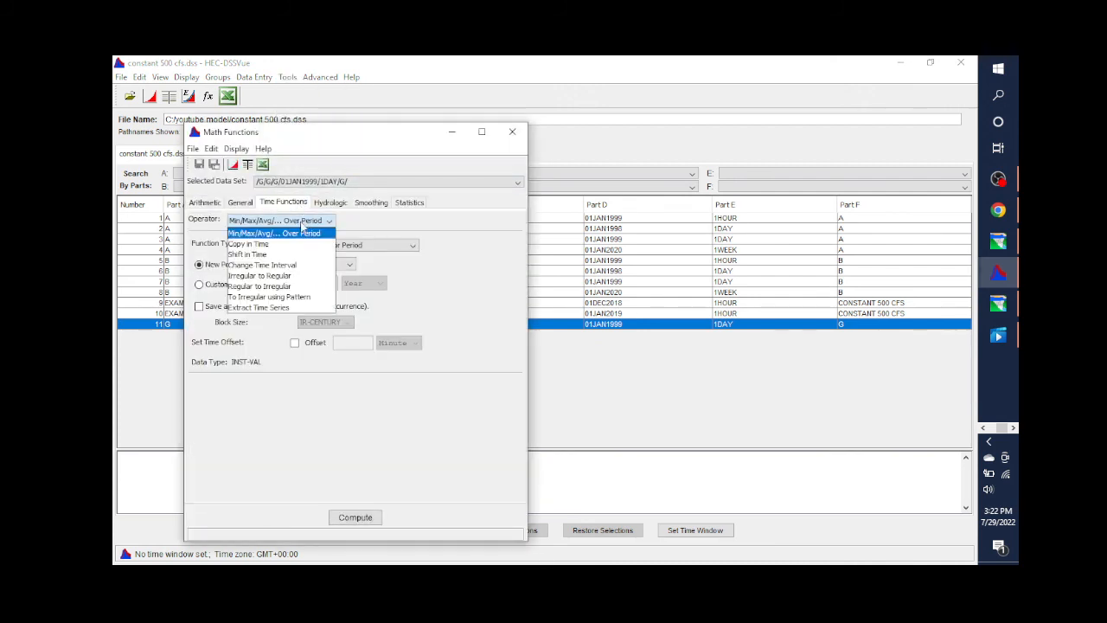
left_click(281, 265)
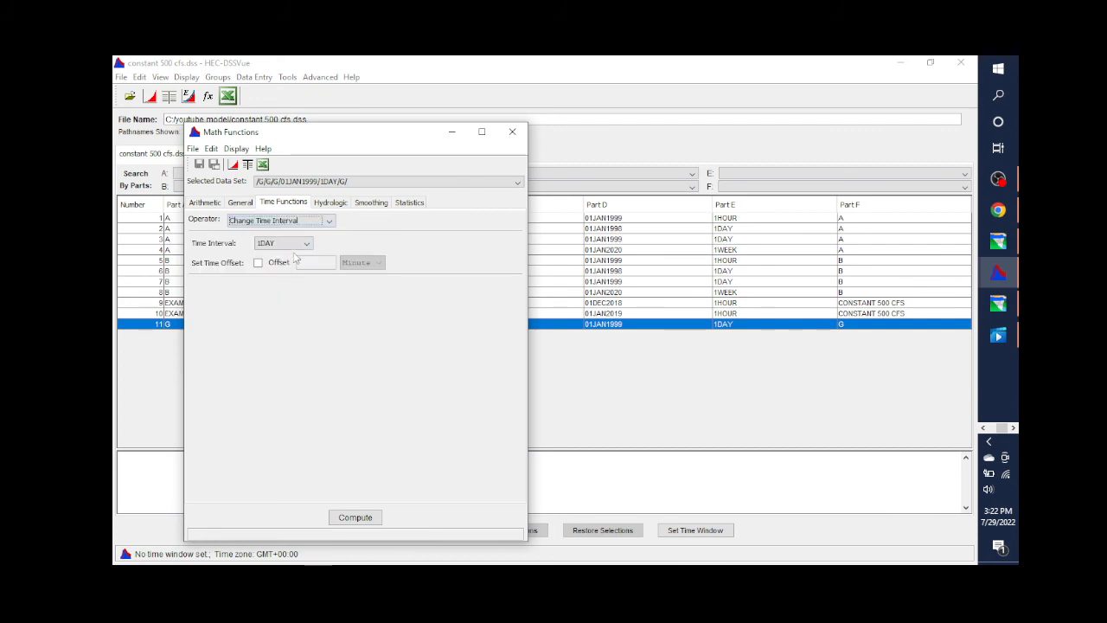
Step: Convert the daily G series to a 1HOUR time interval and compute it
left_click(308, 246)
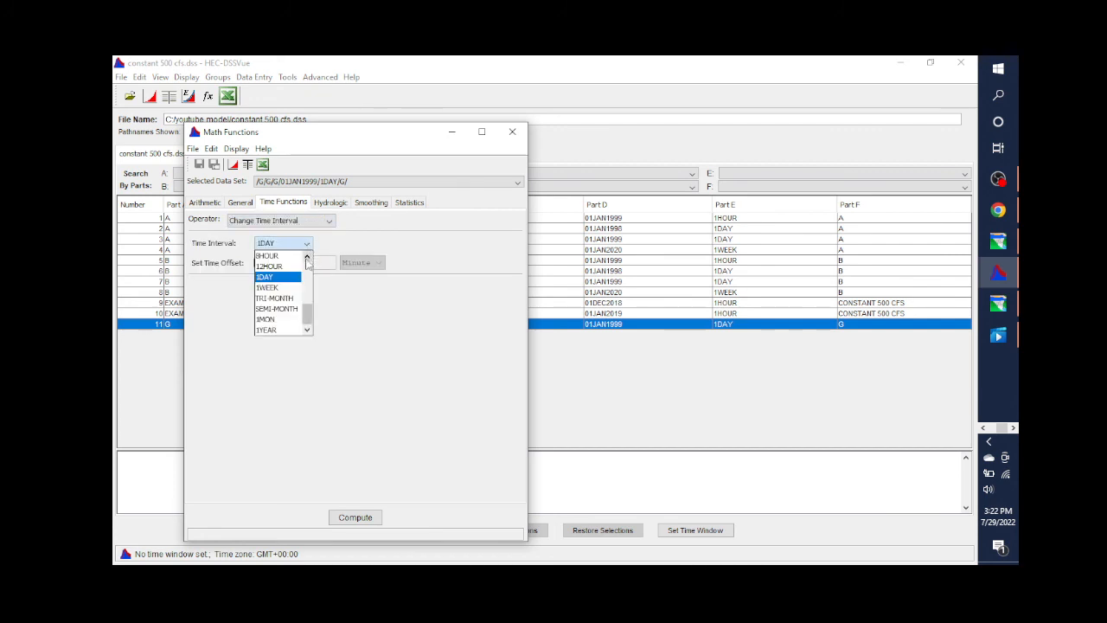
left_click(306, 258)
left_click(306, 258)
left_click(306, 259)
left_click(306, 258)
left_click(306, 258)
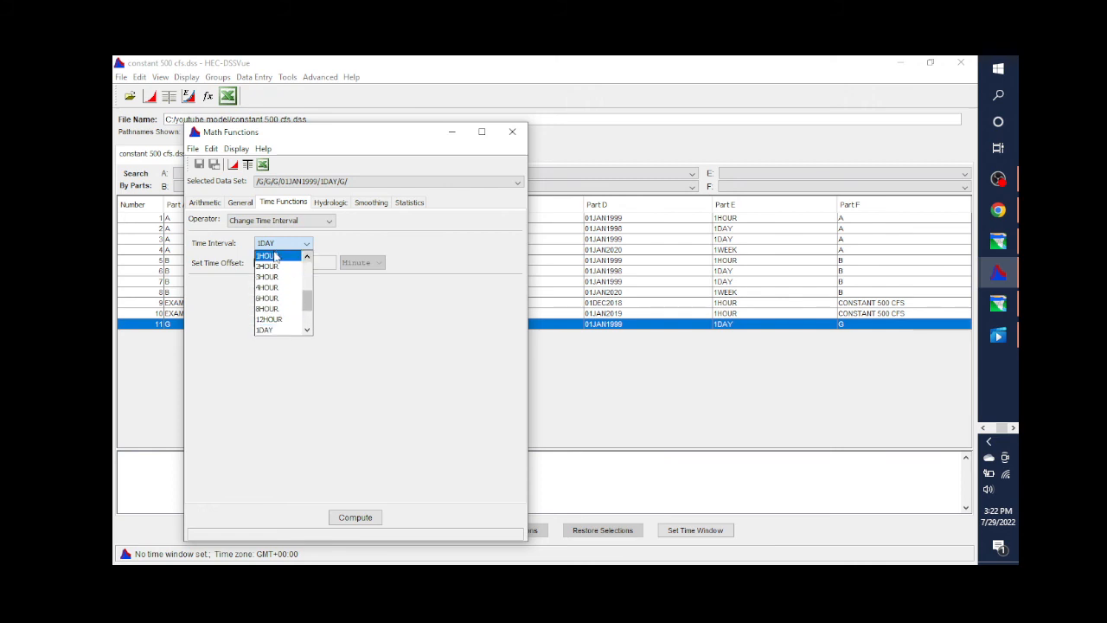
left_click(282, 258)
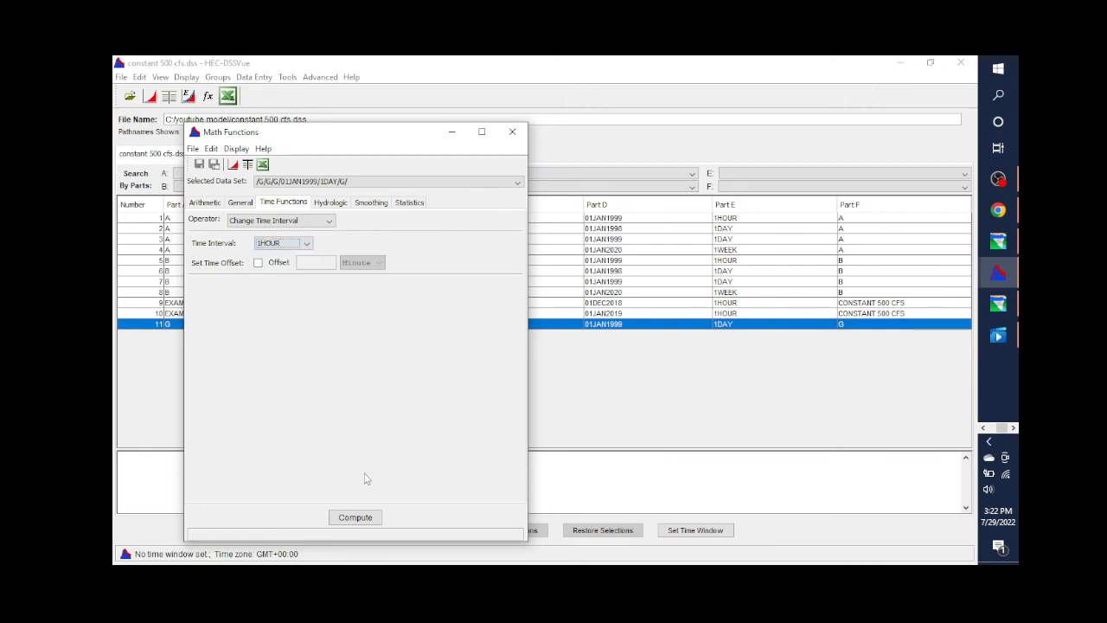
left_click(365, 517)
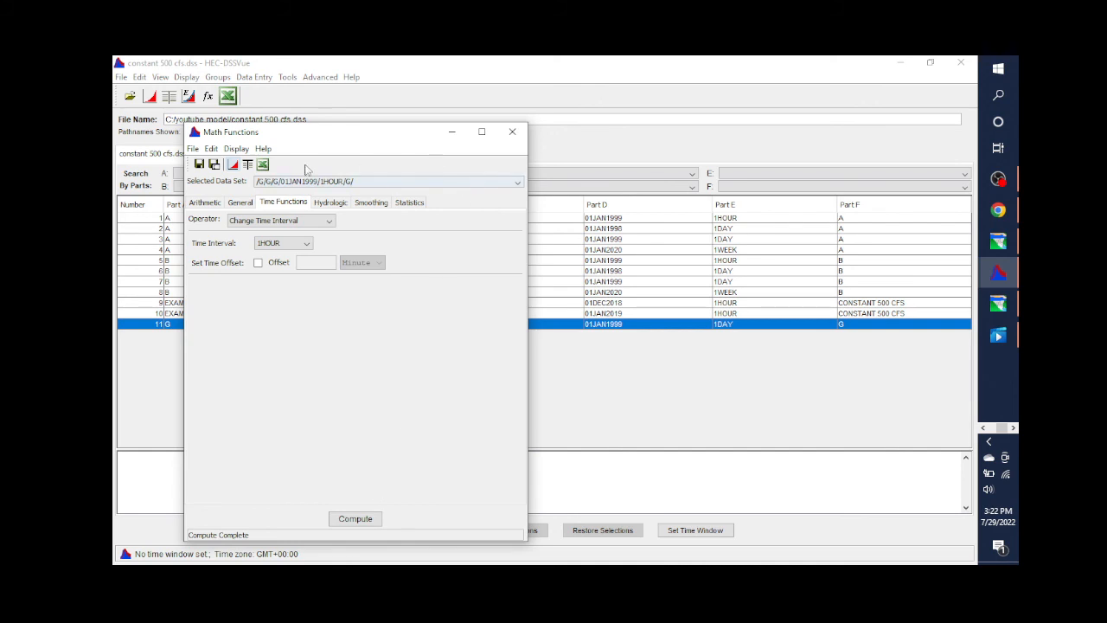
Step: Save the computed hourly record to constant 500 cfs.dss and close Math Functions
left_click(199, 165)
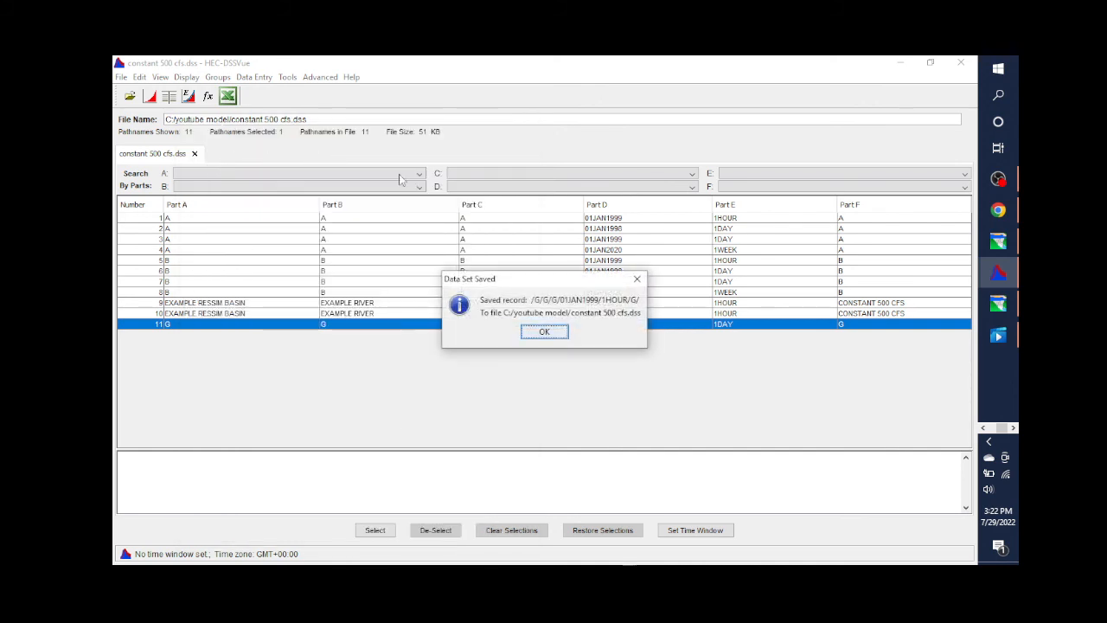
left_click(544, 330)
left_click(512, 131)
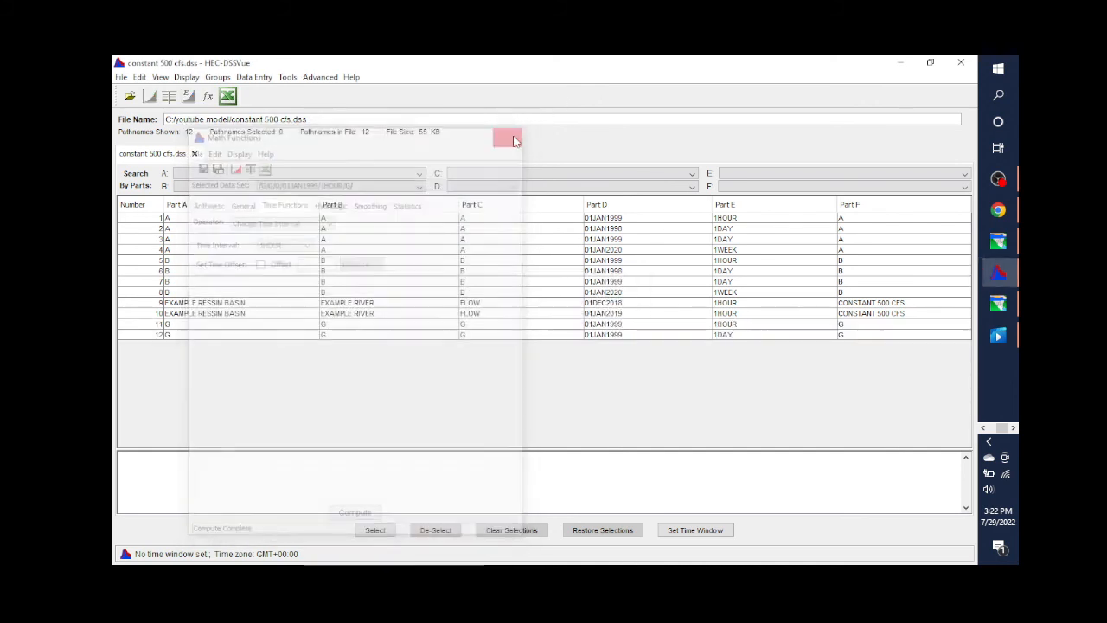
Step: Tabulate the 1HOUR and 1DAY G records together, compare their values, and close the table
left_click(350, 325)
left_click(352, 336, "ctrl")
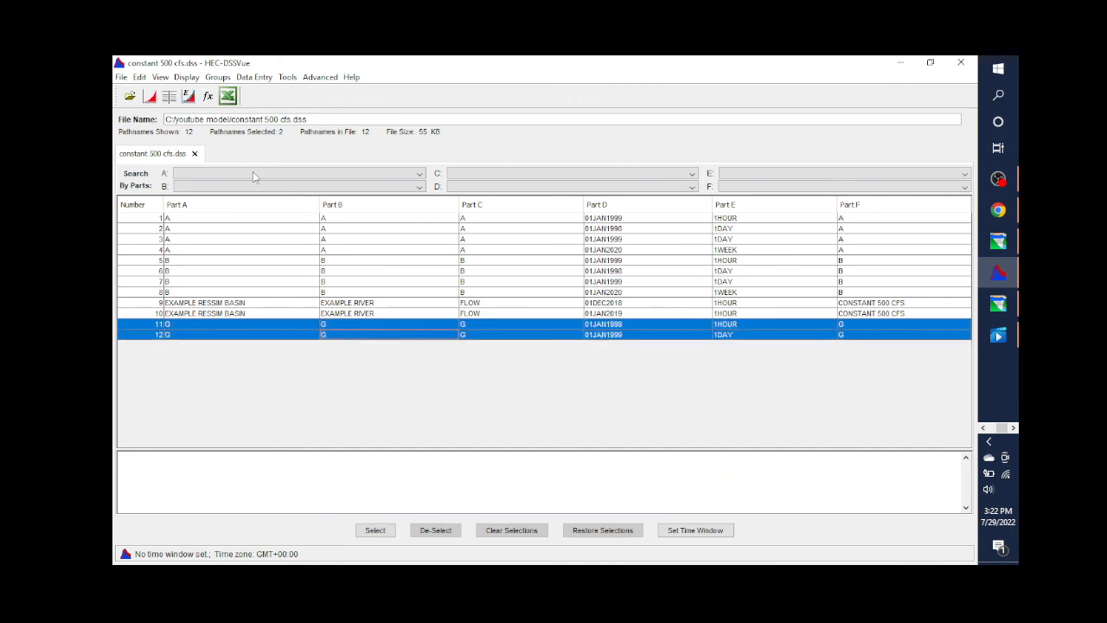
left_click(166, 98)
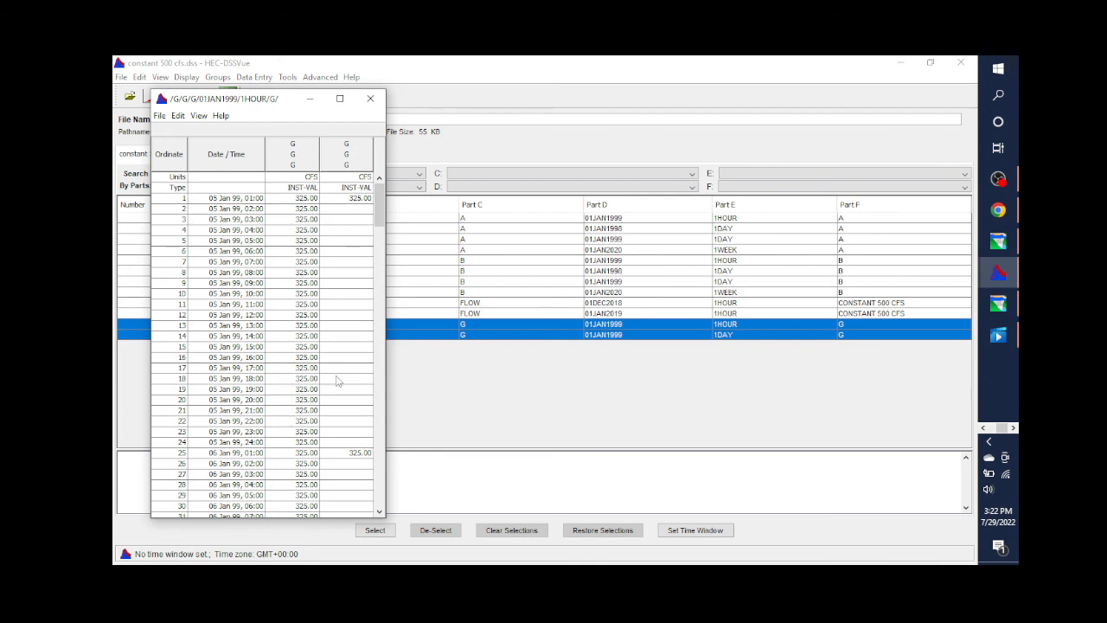
scroll(337, 381, "down", 4)
scroll(338, 380, "down", 8)
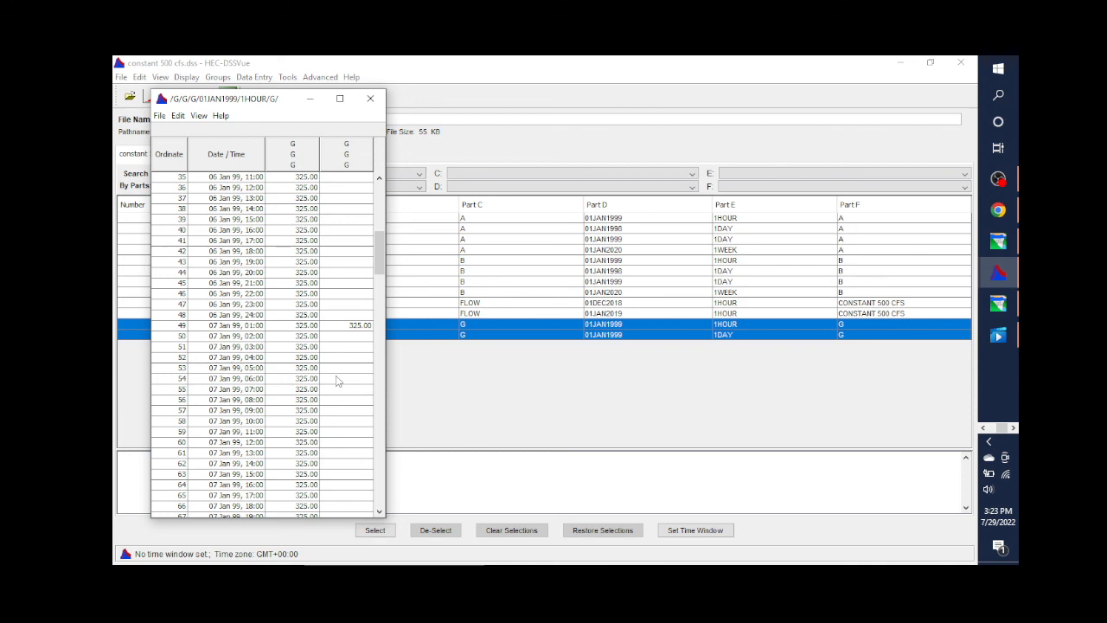
left_click(370, 100)
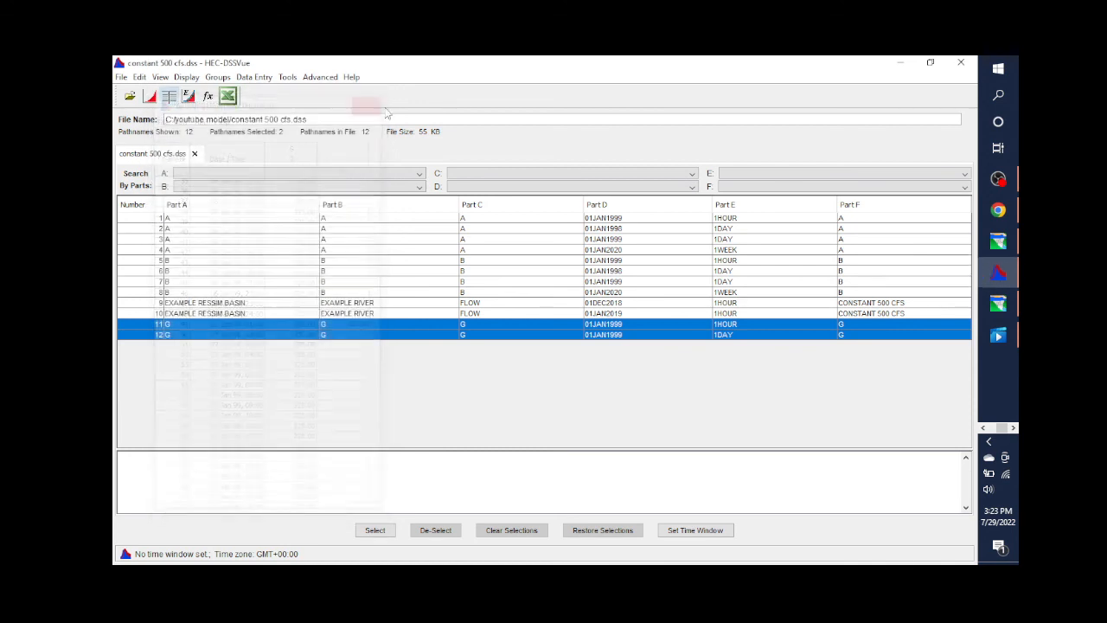
Step: Return to HEC-ResSim and switch to the Simulation module without saving the changes to the sample network
left_click(900, 67)
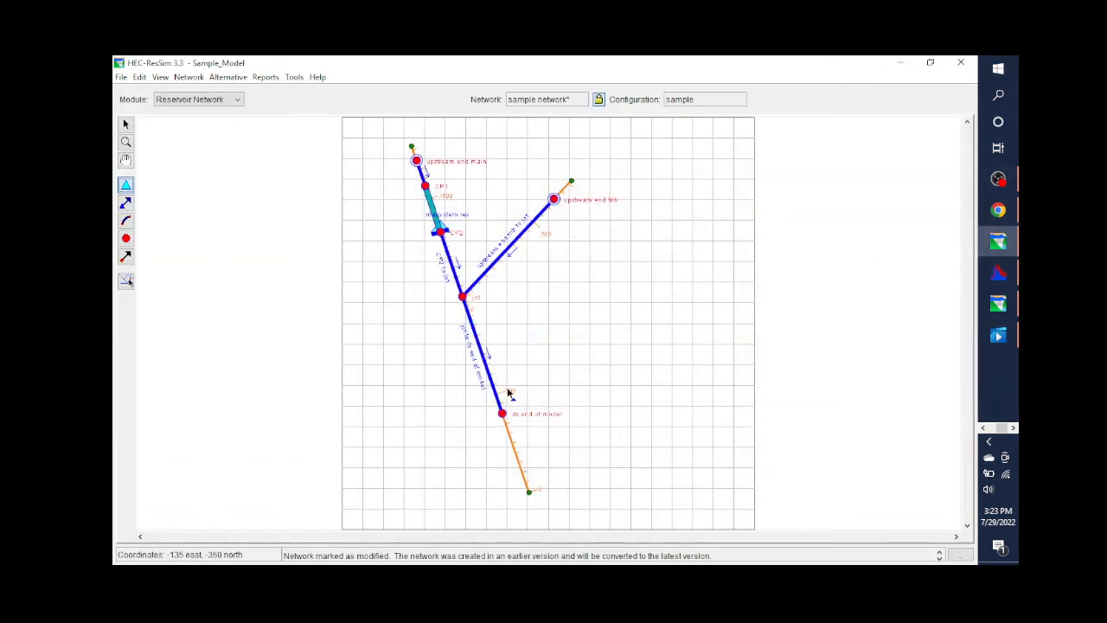
left_click(238, 100)
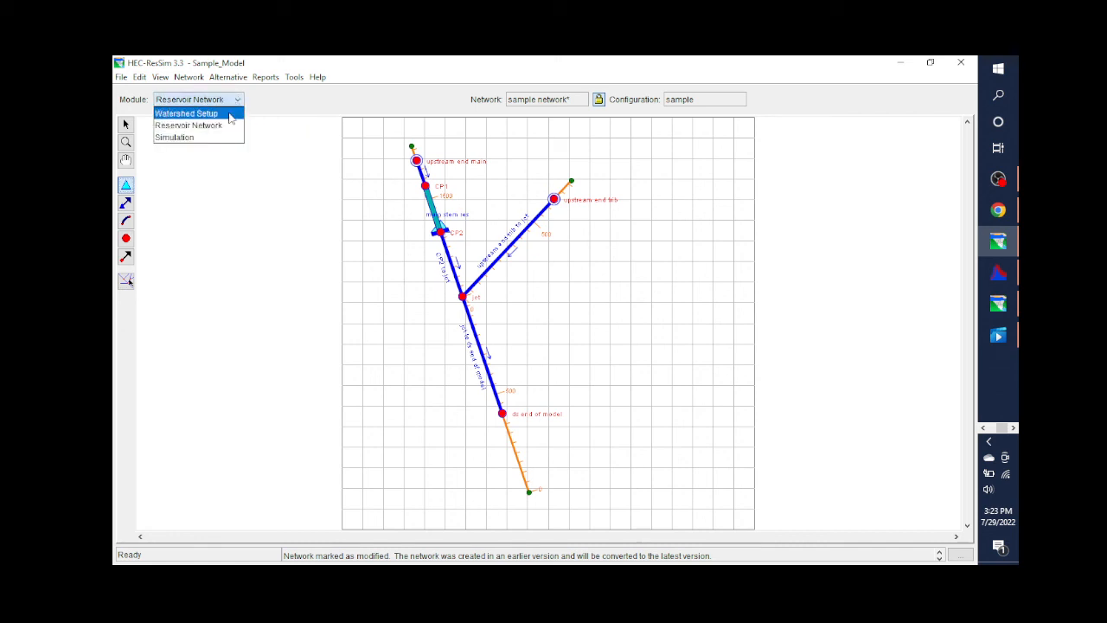
left_click(223, 138)
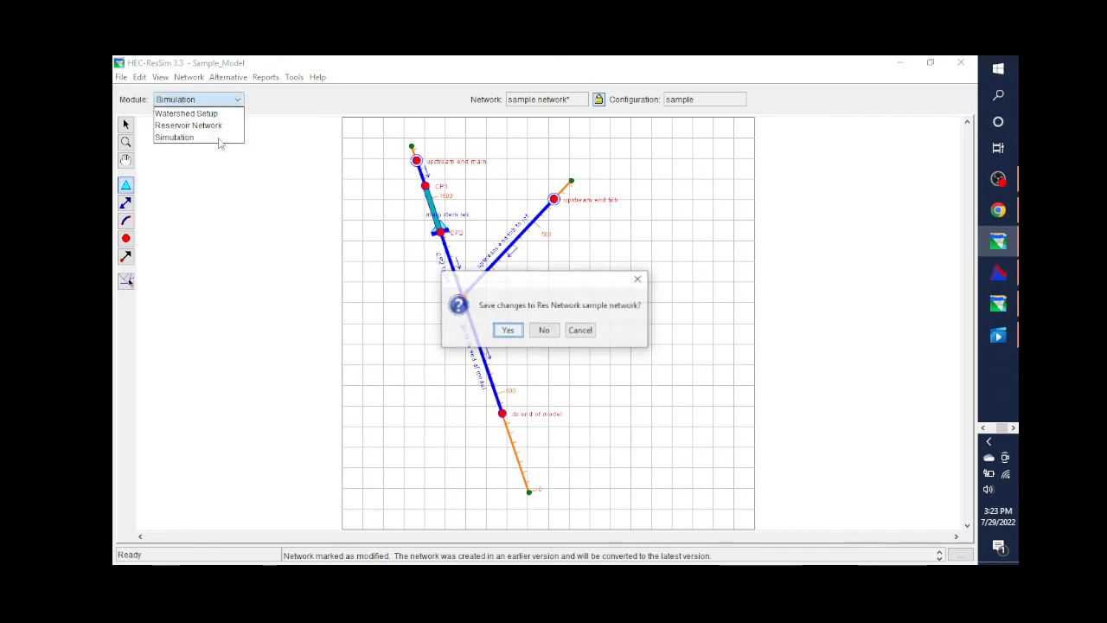
left_click(544, 331)
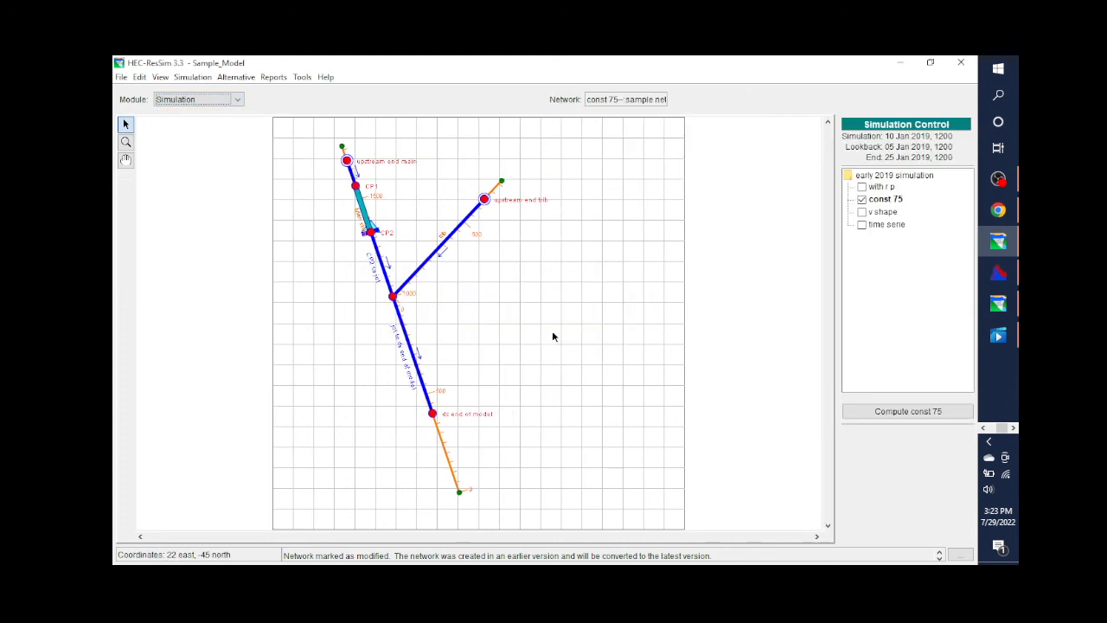
Step: Edit the early 2019 simulation to include the flow thru alternative
left_click(191, 77)
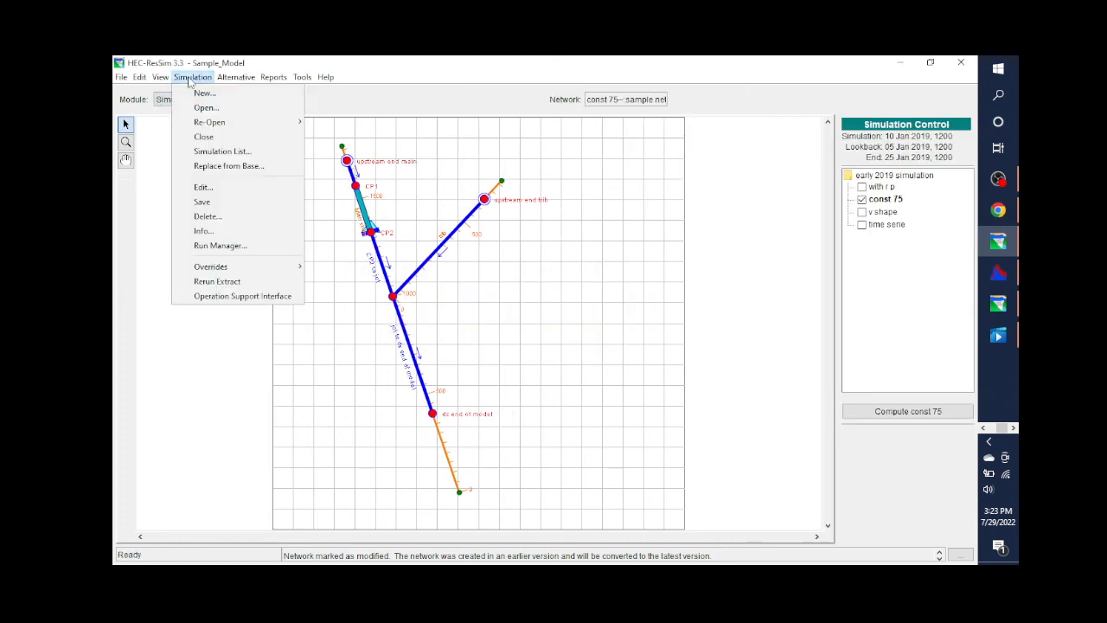
left_click(218, 188)
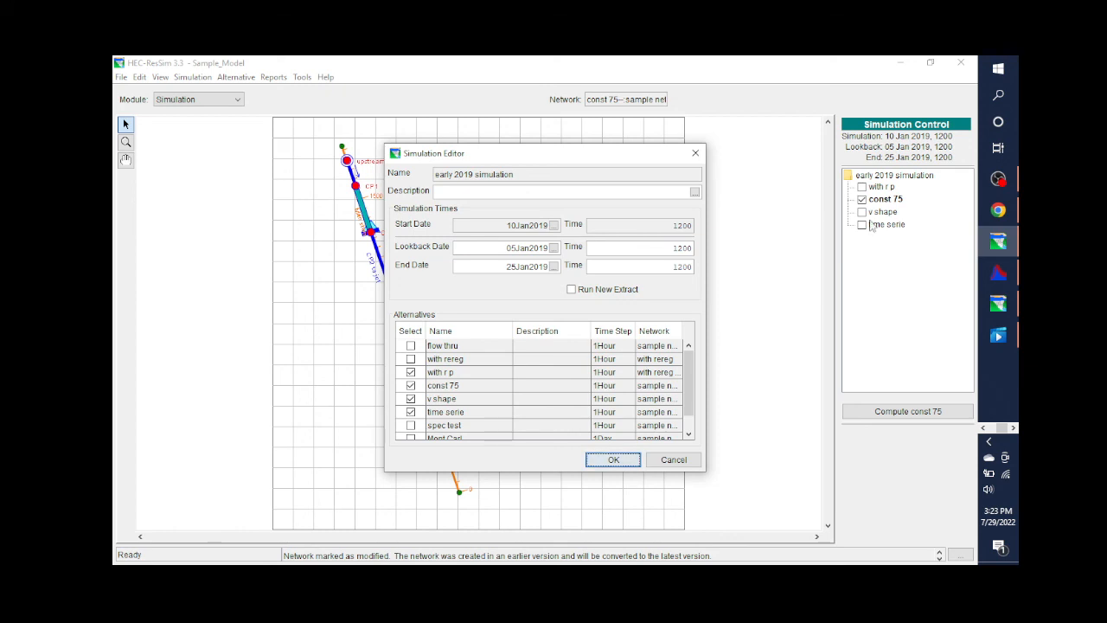
left_click(412, 346)
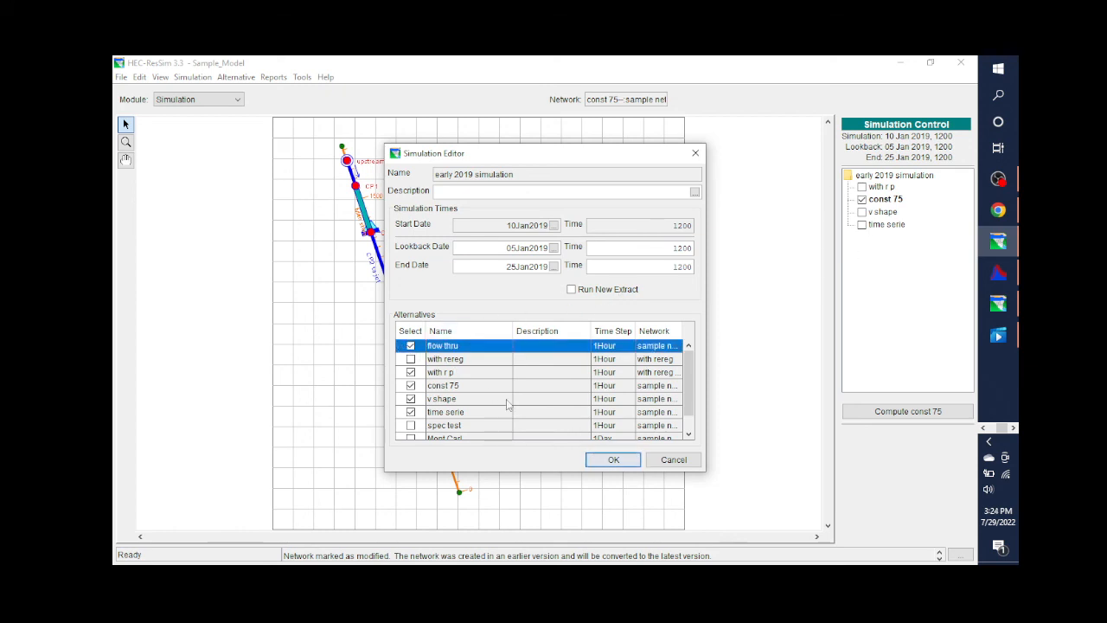
left_click(597, 461)
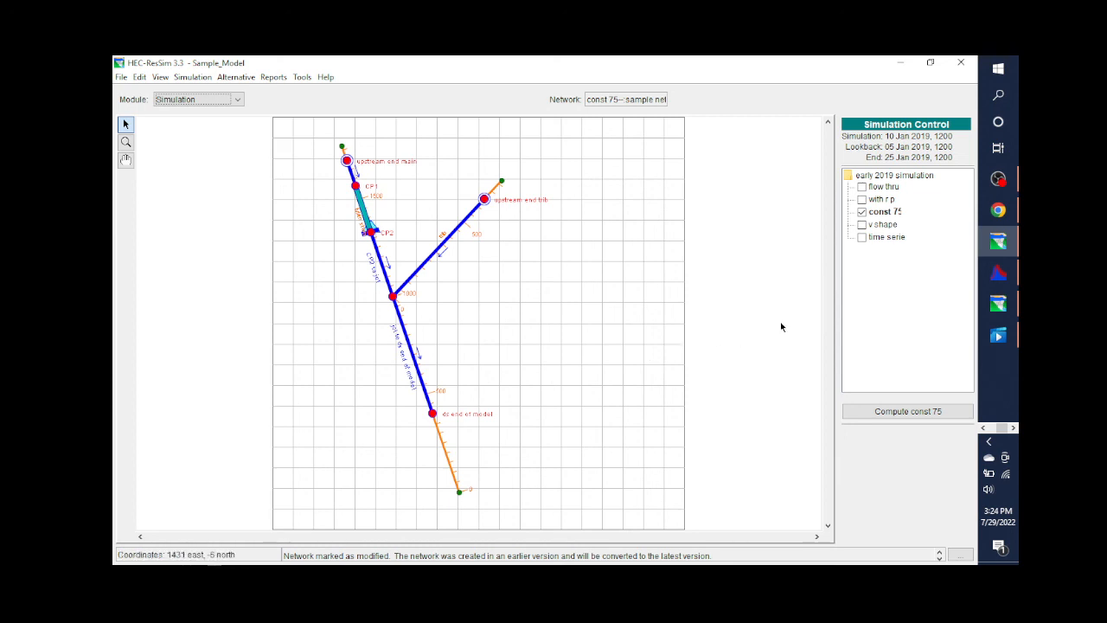
Step: View the ResSim Blog article in Chrome on the "Start Date must be after Lookback Date" error, and return to the HEC-ResSim simulation
mouse_move(1001, 216)
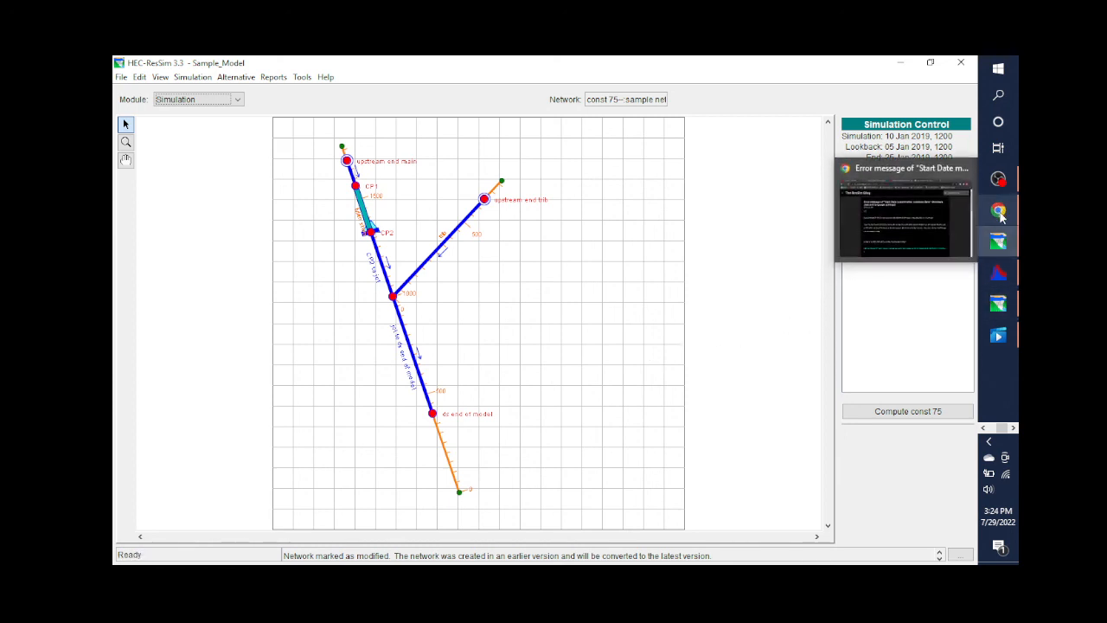
left_click(918, 216)
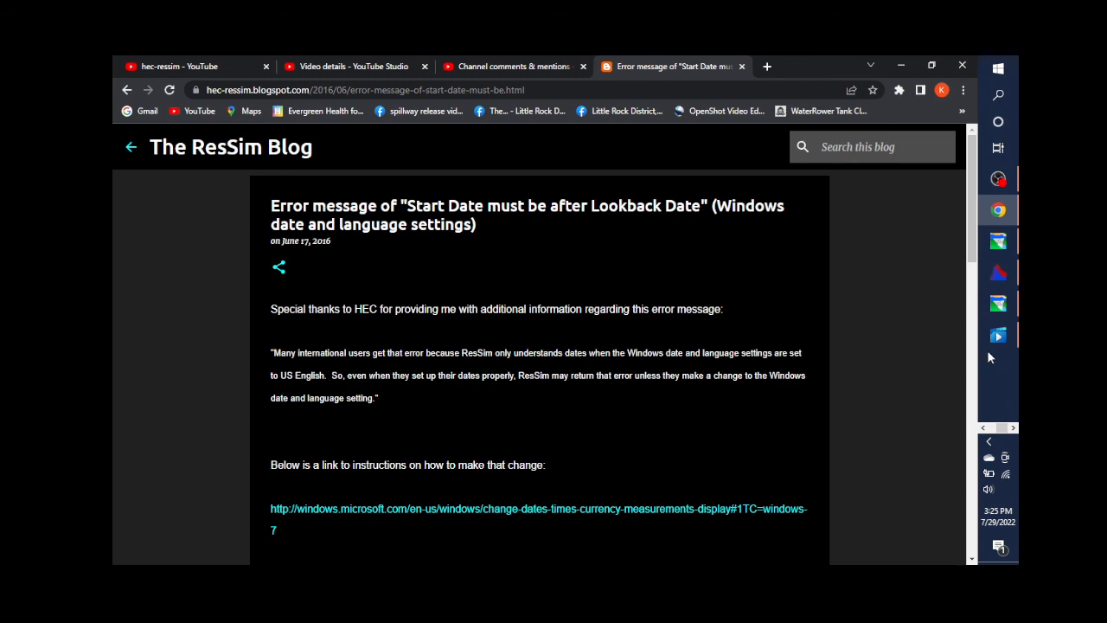
mouse_move(994, 308)
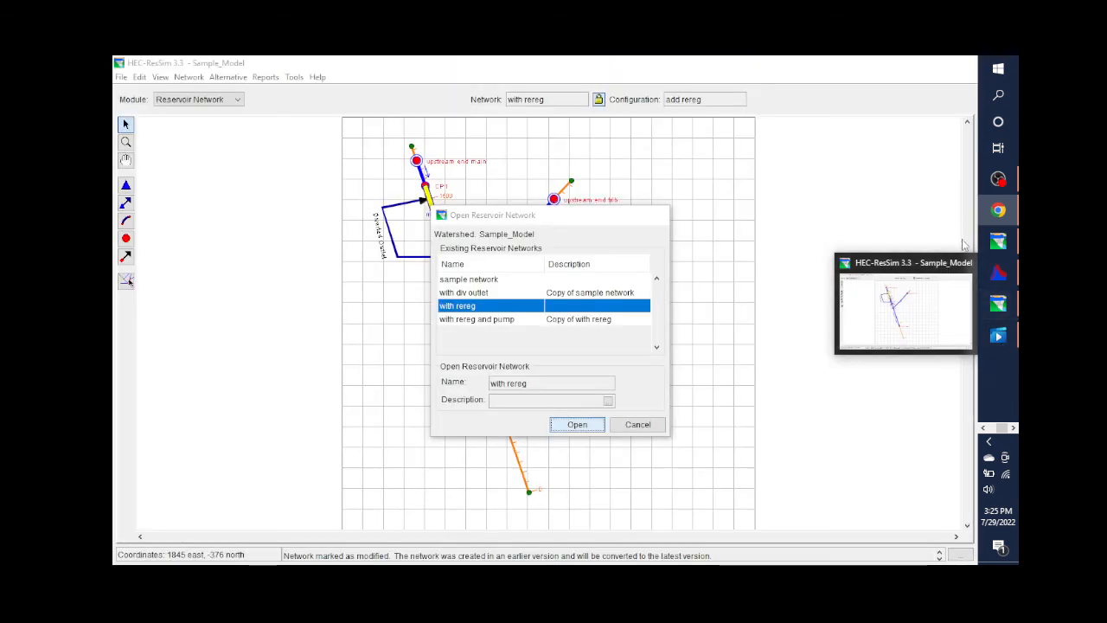
mouse_move(998, 241)
left_click(922, 252)
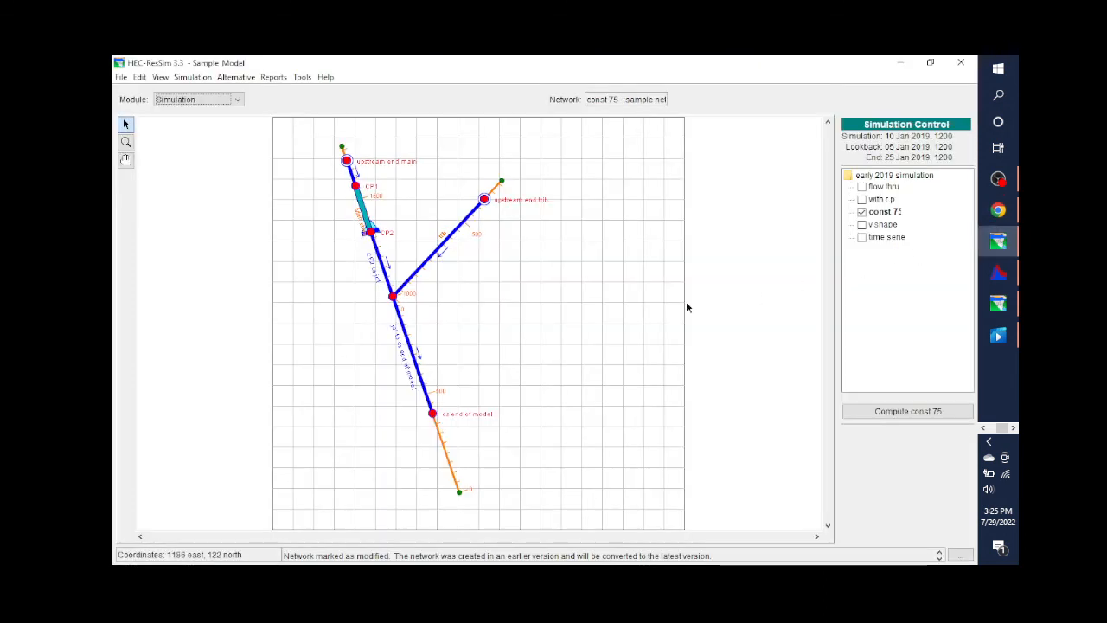